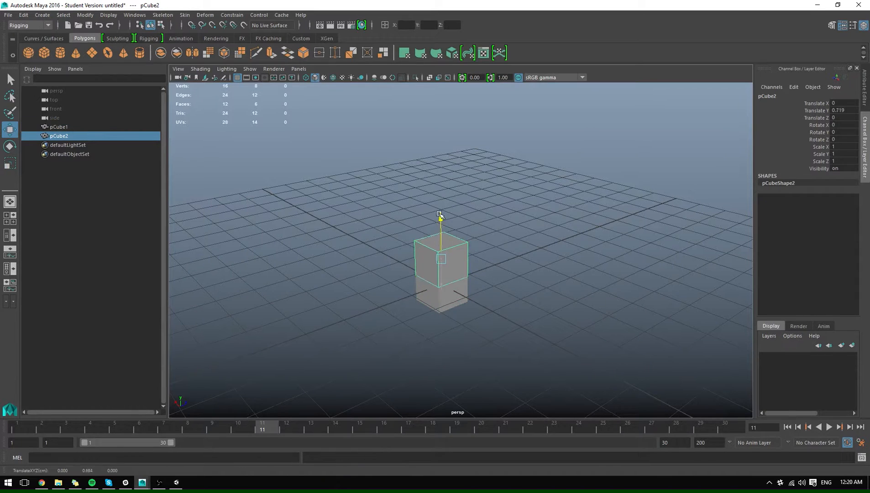
# Step: Scale the second cube down to about 0.585 and stack a duplicate above it, scaled to about 0.368
pyautogui.press('r')
pyautogui.moveTo(442, 202); pyautogui.dragTo(507, 207, button='middle')
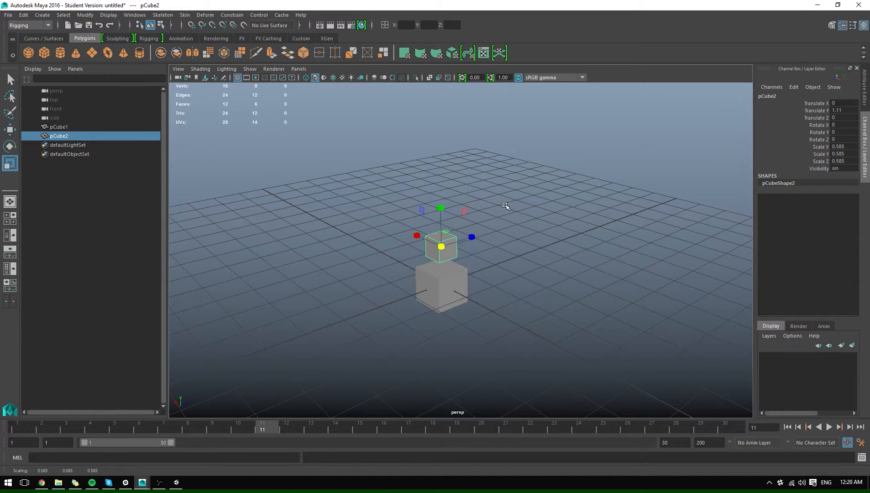
pyautogui.hotkey('ctrl', 'd')
pyautogui.press('w')
pyautogui.moveTo(442, 207); pyautogui.dragTo(444, 178)
pyautogui.press('r')
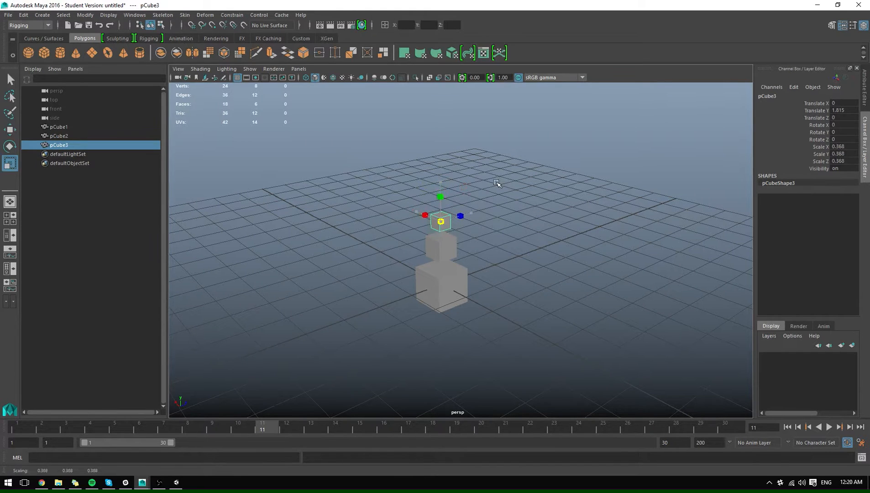
# Step: Parent pCube2 under pCube1 and pCube3 under pCube2 to form a three-level hierarchy
pyautogui.click(436, 288)
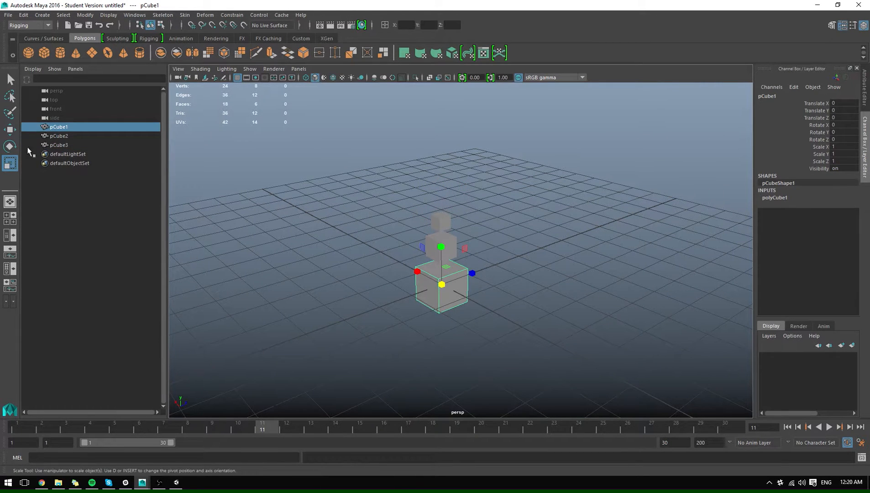
pyautogui.moveTo(54, 144); pyautogui.dragTo(58, 136)
pyautogui.moveTo(58, 136); pyautogui.dragTo(39, 127, button='middle')
pyautogui.click(33, 126)
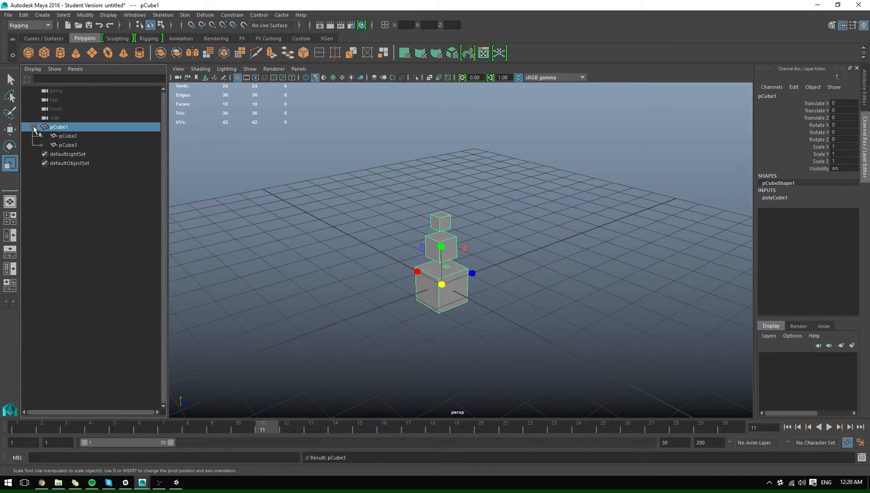
pyautogui.click(64, 144)
pyautogui.moveTo(67, 144); pyautogui.dragTo(67, 136, button='middle')
pyautogui.click(42, 135)
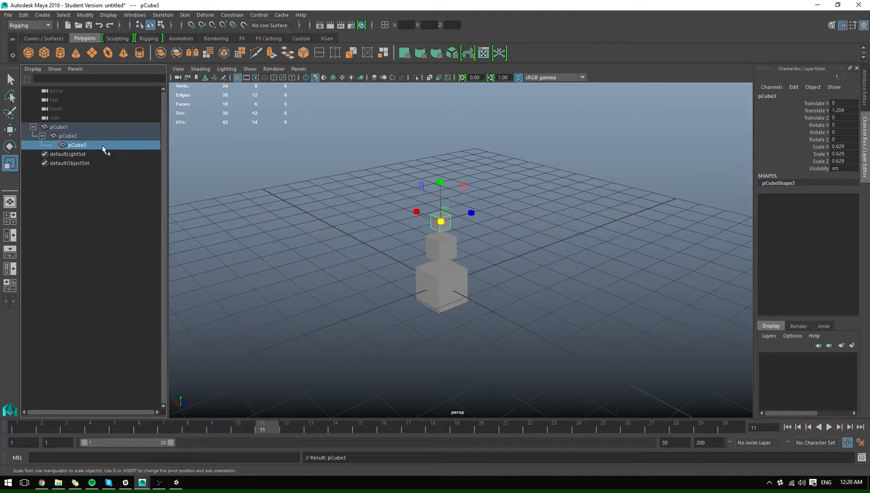
# Step: Test-rotate the bottom parent cube together with its children, and undo the rotation
pyautogui.click(438, 294)
pyautogui.press('e')
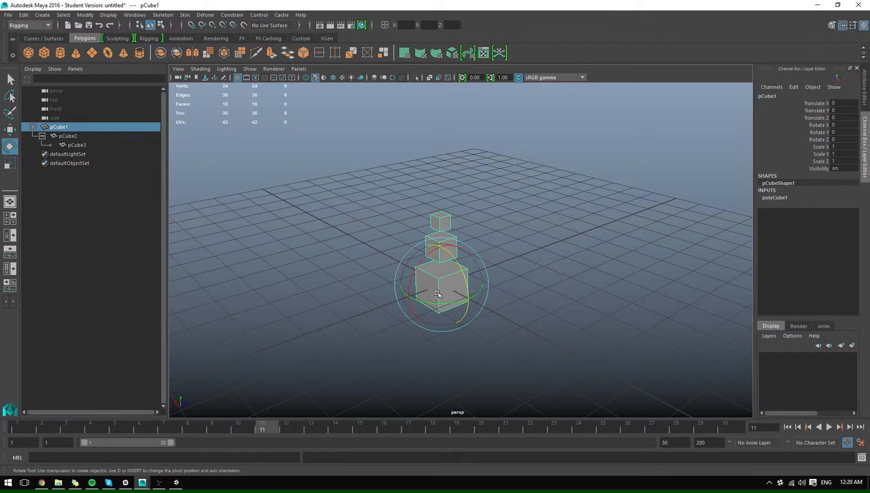
pyautogui.moveTo(456, 276)
pyautogui.mouseDown()
pyautogui.moveTo(444, 277)
pyautogui.moveTo(442, 267)
pyautogui.moveTo(456, 268)
pyautogui.mouseUp()
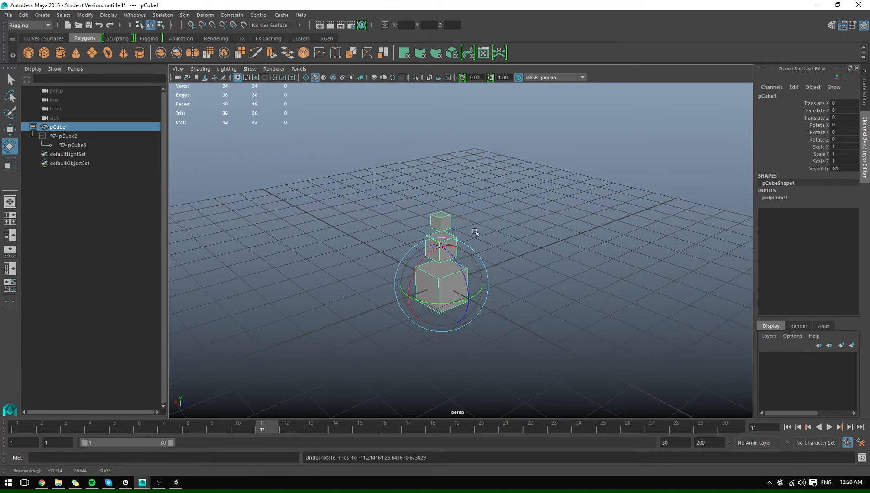
pyautogui.moveTo(479, 233); pyautogui.dragTo(440, 235)
pyautogui.hotkey('ctrl', 'z')
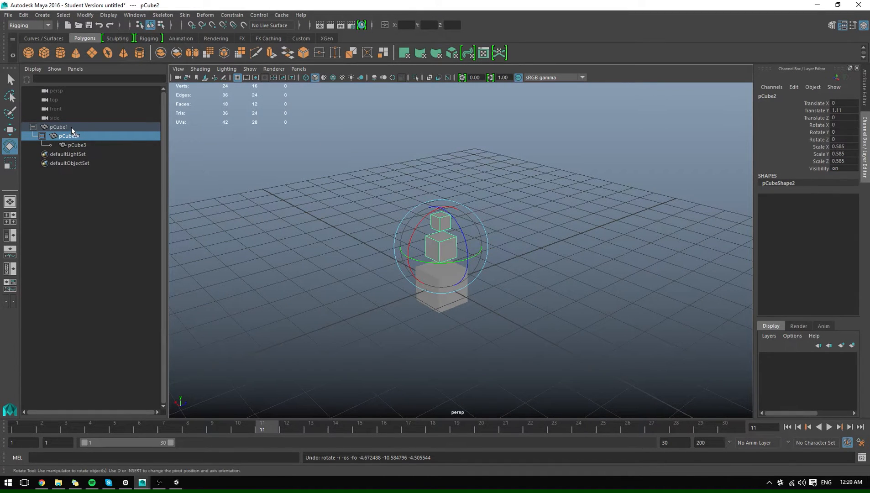
# Step: Select all three cubes, test-rotate them together by about 28° around X, and undo the rotation
pyautogui.moveTo(71, 127); pyautogui.dragTo(76, 143)
pyautogui.keyDown('alt'); pyautogui.moveTo(418, 212); pyautogui.dragTo(465, 197); pyautogui.keyUp('alt')
pyautogui.hotkey('ctrl', 'z')
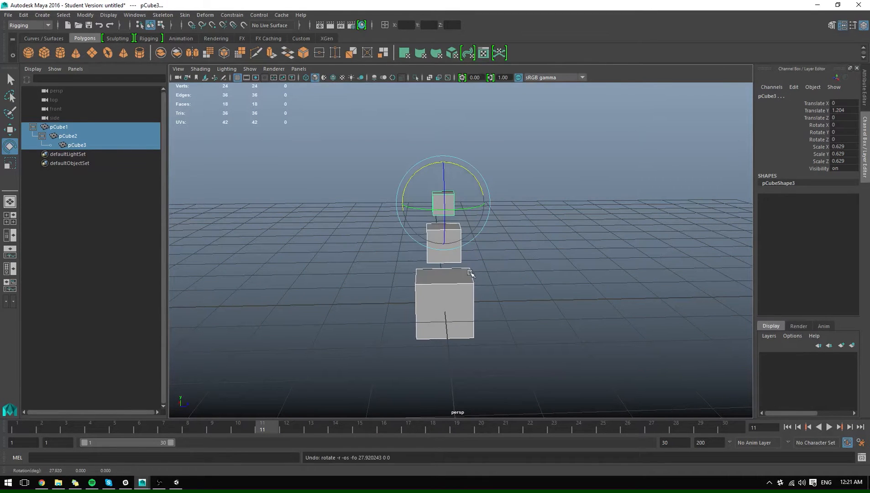
# Step: Rotate each cube separately around X: the bottom by about 55°, the middle by about 50° and the top by about 57°
pyautogui.click(445, 298)
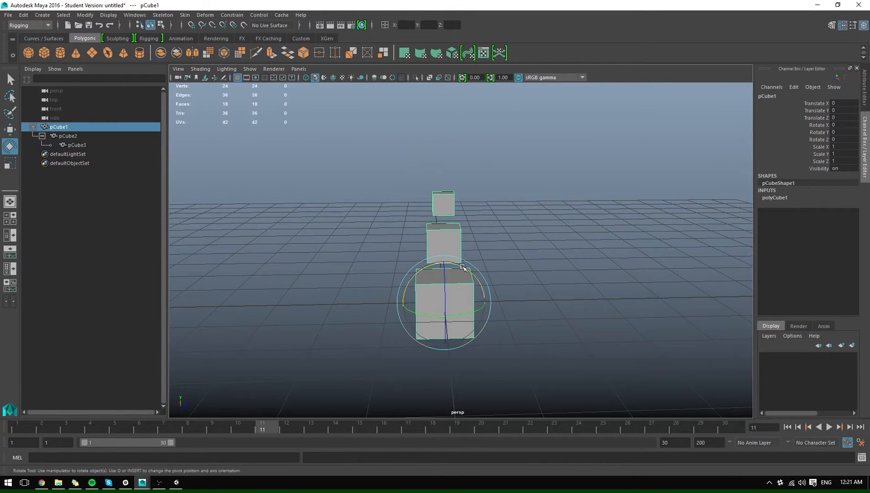
pyautogui.moveTo(462, 267); pyautogui.dragTo(497, 269)
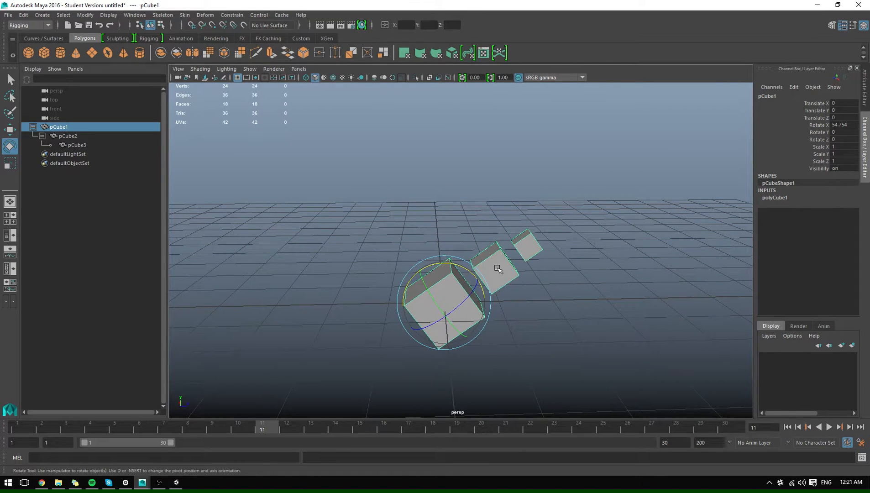
pyautogui.click(497, 269)
pyautogui.moveTo(502, 232); pyautogui.dragTo(546, 273)
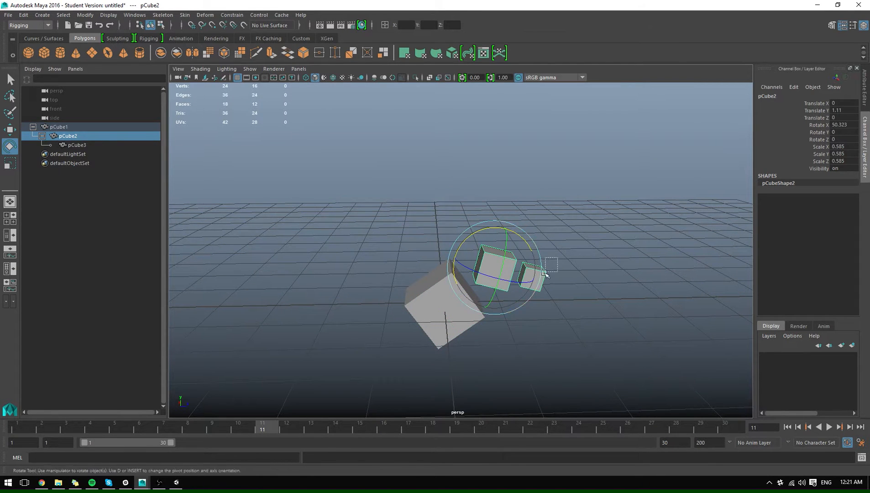
pyautogui.click(546, 273)
pyautogui.moveTo(529, 238); pyautogui.dragTo(568, 255)
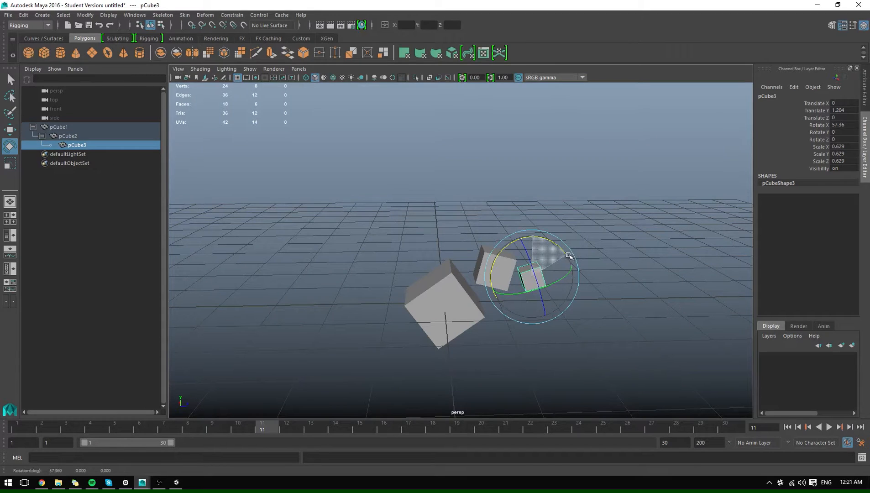
# Step: Undo the separate rotations of the top, middle and bottom cubes
pyautogui.hotkey('ctrl', 'z')
pyautogui.hotkey('ctrl', 'z')
pyautogui.hotkey('ctrl', 'z')
pyautogui.hotkey('ctrl', 'z')
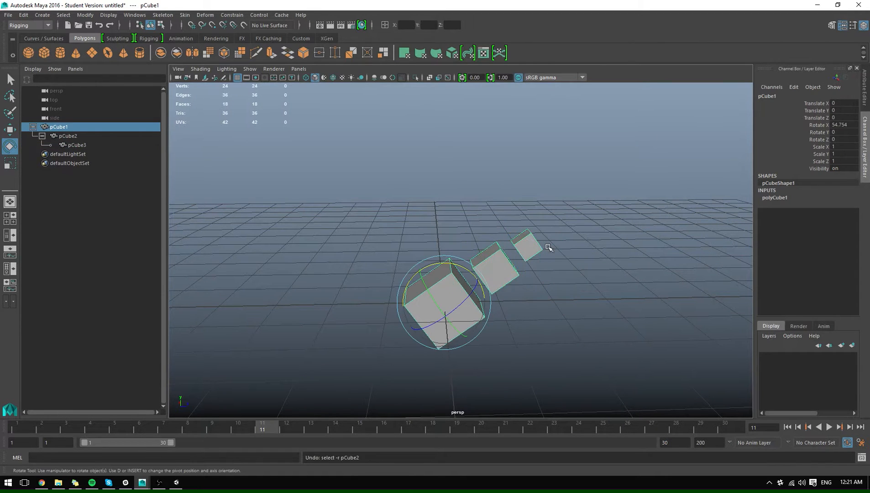
pyautogui.hotkey('ctrl', 'z')
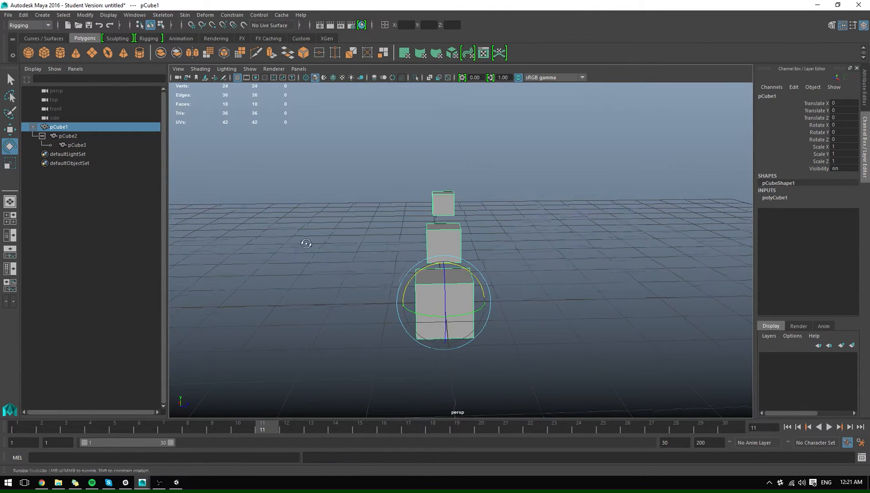
# Step: Select all three cubes and set a keyframe for them at frame 1
pyautogui.keyDown('alt'); pyautogui.moveTo(301, 243); pyautogui.dragTo(436, 229); pyautogui.keyUp('alt')
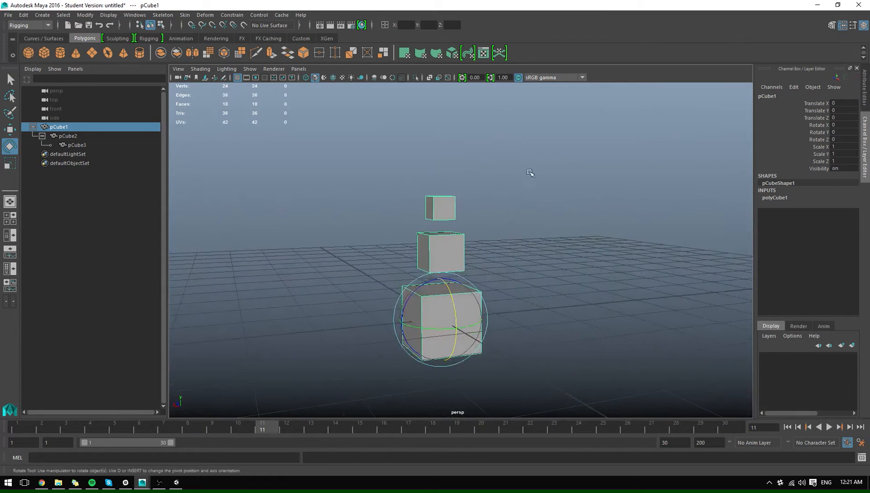
pyautogui.moveTo(551, 171); pyautogui.dragTo(390, 359)
pyautogui.keyDown('alt'); pyautogui.moveTo(390, 359); pyautogui.dragTo(402, 329, button='right'); pyautogui.keyUp('alt')
pyautogui.moveTo(263, 426); pyautogui.dragTo(7, 431)
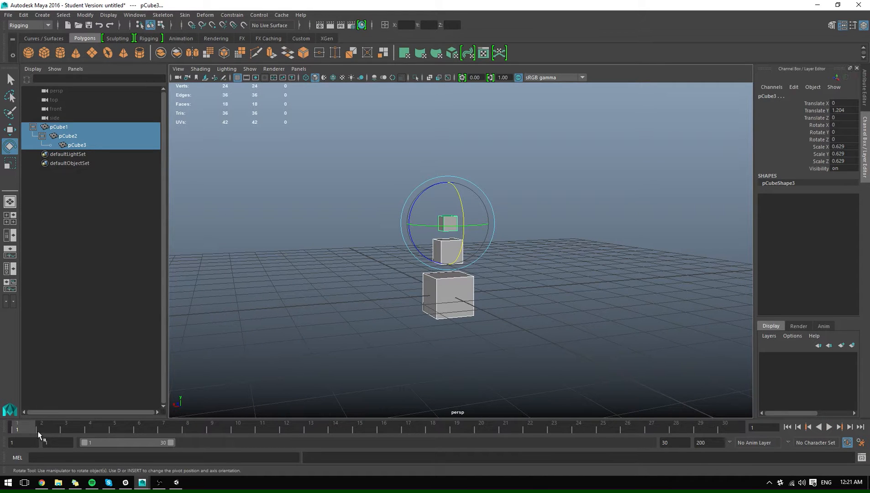
pyautogui.keyDown('alt'); pyautogui.moveTo(377, 345); pyautogui.dragTo(394, 349, button='right'); pyautogui.keyUp('alt')
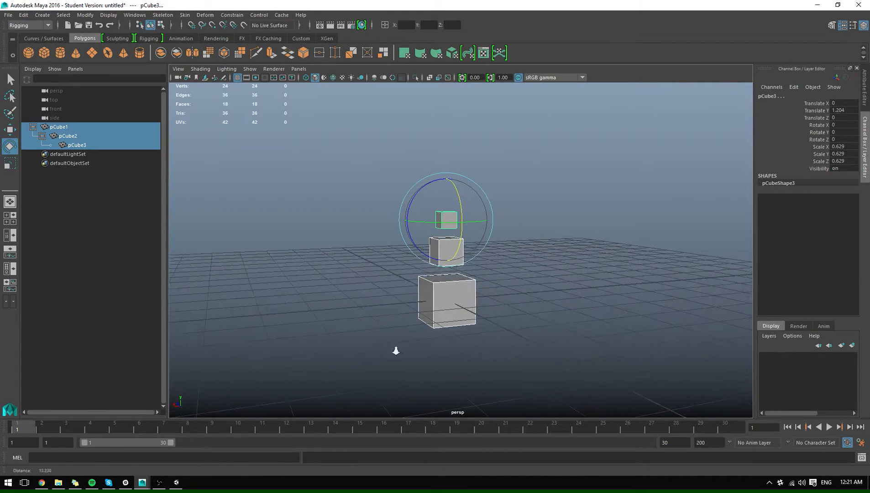
pyautogui.press('s')
# Step: Key the same pose of the selected cubes at frames 2, 3 and 30
pyautogui.click(45, 425)
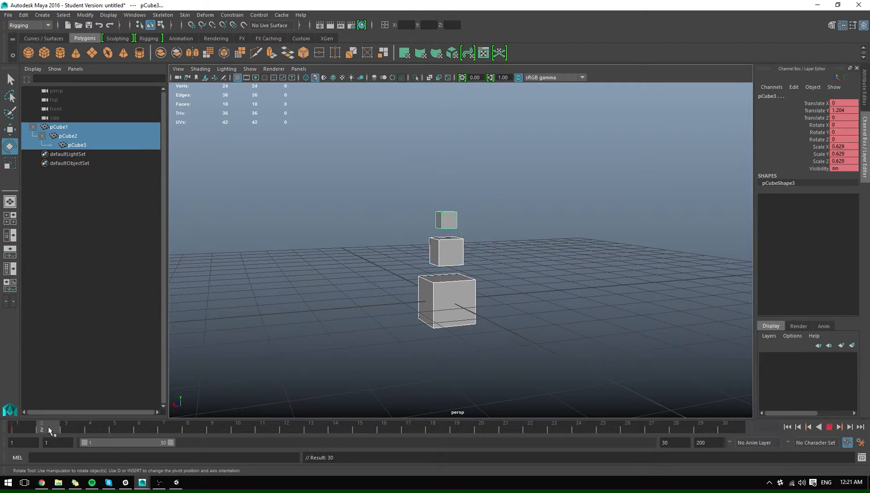
pyautogui.hotkey('alt', 'v')
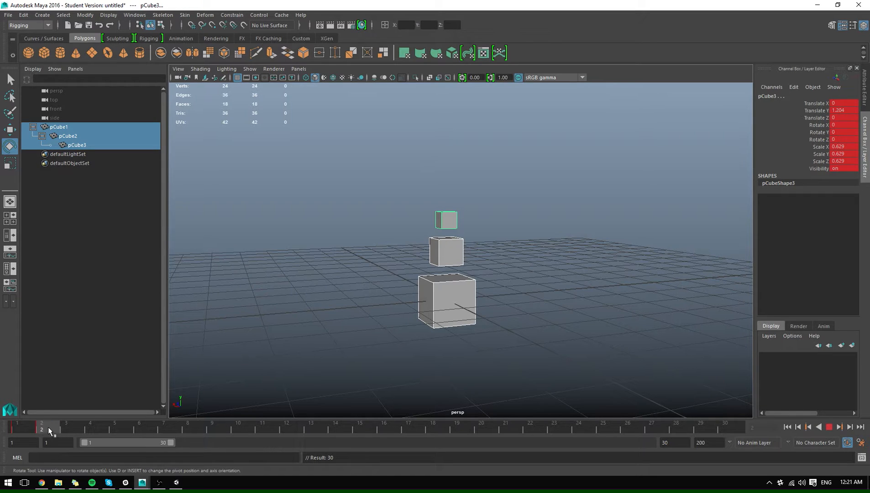
pyautogui.moveTo(30, 427)
pyautogui.mouseDown()
pyautogui.moveTo(51, 427)
pyautogui.moveTo(19, 426)
pyautogui.moveTo(44, 426)
pyautogui.mouseUp()
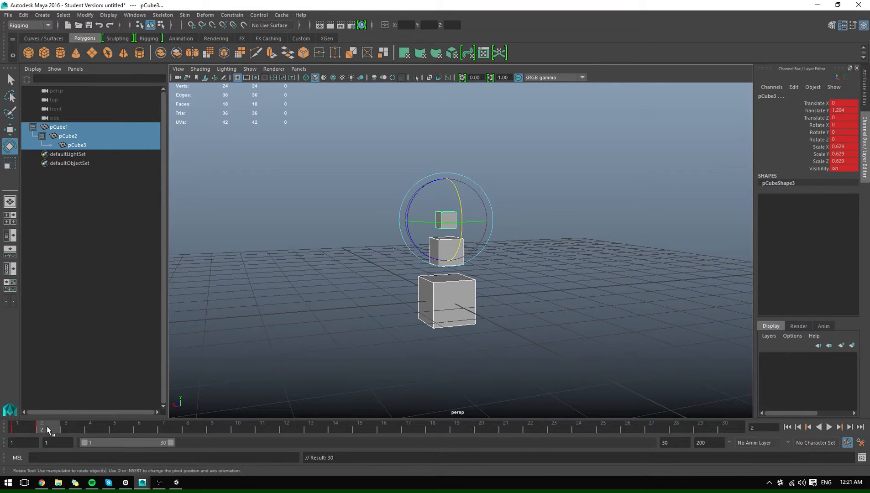
pyautogui.moveTo(59, 428); pyautogui.dragTo(823, 438)
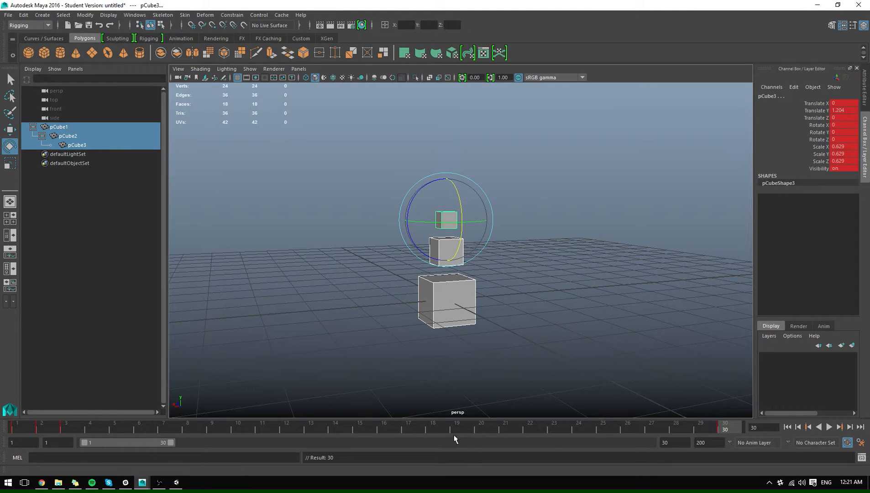
# Step: At frame 15, key the cubes rotated to about 29.5, -52.4, -82.3 degrees and scaled up, with the top cube at about 0.894
pyautogui.moveTo(438, 429); pyautogui.dragTo(361, 429)
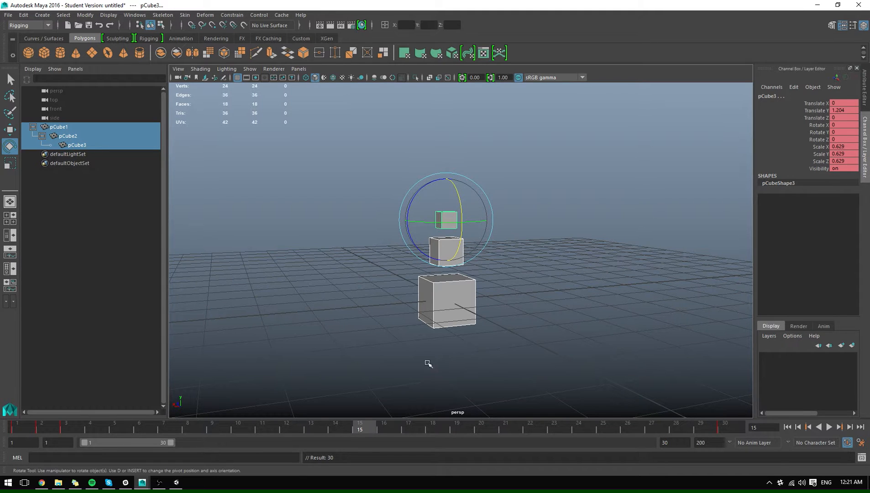
pyautogui.keyDown('alt'); pyautogui.moveTo(432, 224); pyautogui.dragTo(368, 424); pyautogui.keyUp('alt')
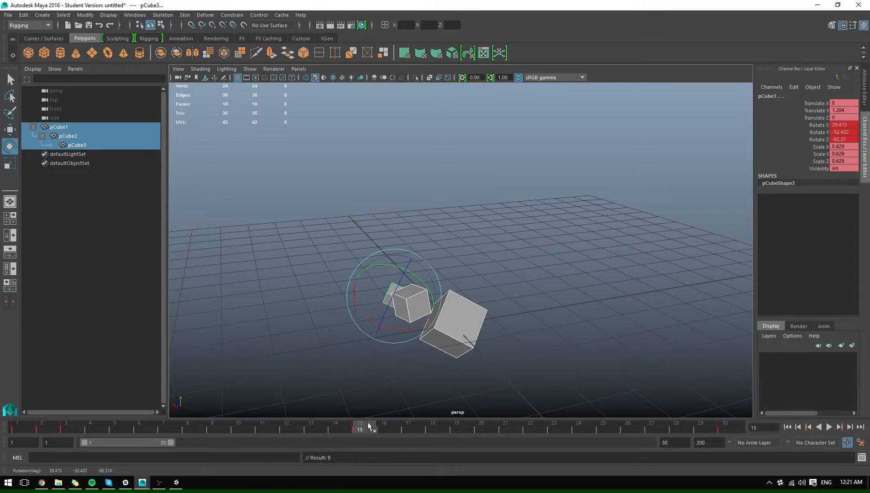
pyautogui.press('r')
pyautogui.moveTo(394, 295); pyautogui.dragTo(405, 297)
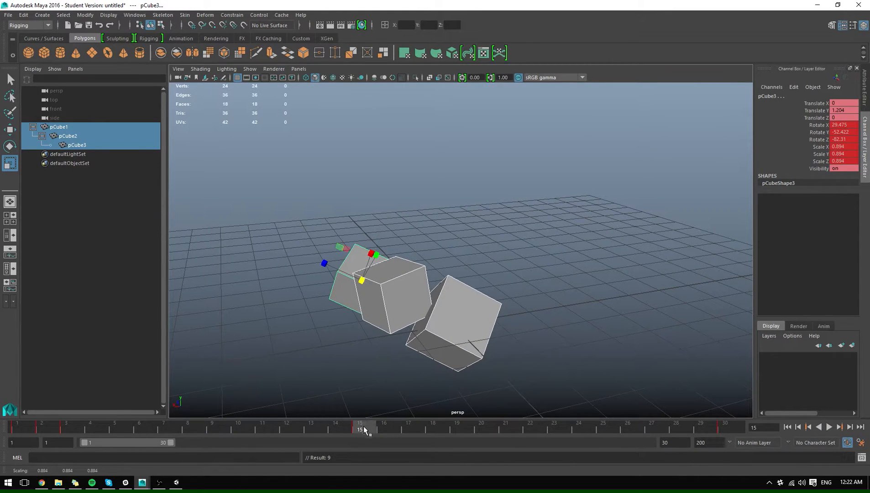
# Step: Play back the cube animation and stop at frame 30 to examine the stack
pyautogui.hotkey('alt', 'v')
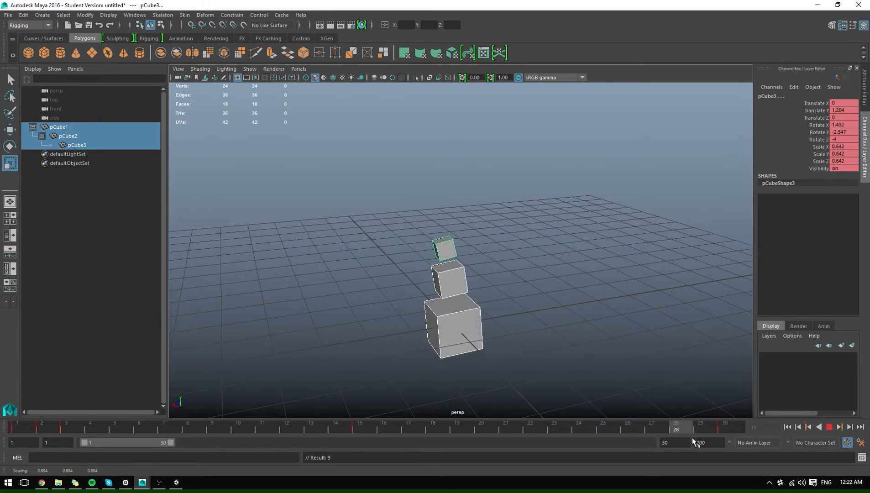
pyautogui.moveTo(692, 437); pyautogui.dragTo(747, 438)
pyautogui.keyDown('alt'); pyautogui.moveTo(546, 335); pyautogui.dragTo(617, 374, button='right'); pyautogui.keyUp('alt')
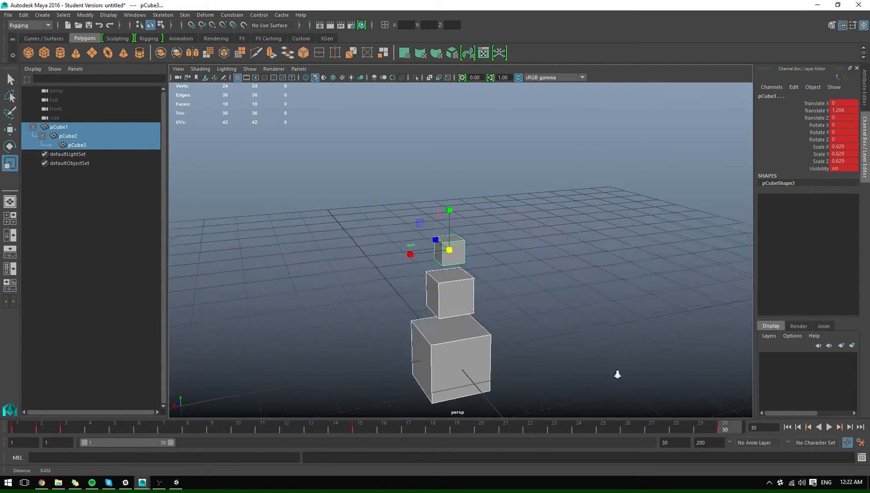
pyautogui.keyDown('alt'); pyautogui.moveTo(536, 329); pyautogui.dragTo(475, 255, button='right'); pyautogui.keyUp('alt')
pyautogui.keyDown('alt'); pyautogui.moveTo(456, 307); pyautogui.dragTo(455, 247, button='middle'); pyautogui.keyUp('alt')
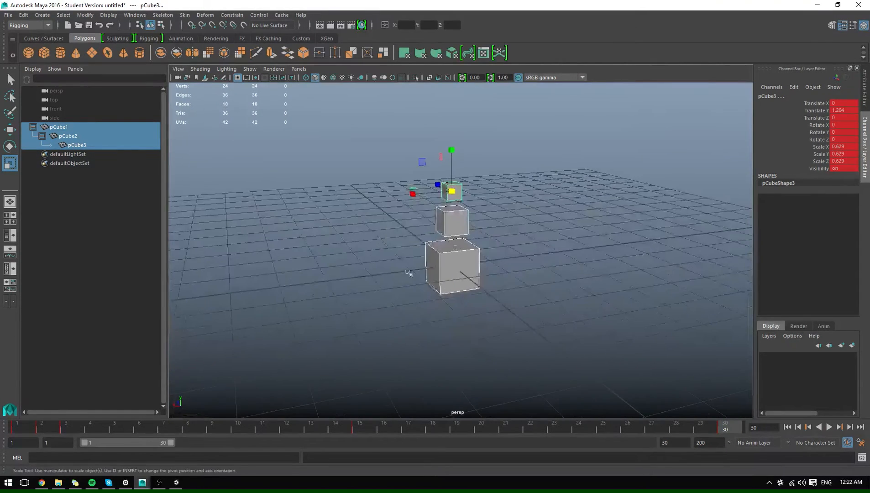
# Step: Group the pCube1 hierarchy and rename the group "export"
pyautogui.click(71, 127)
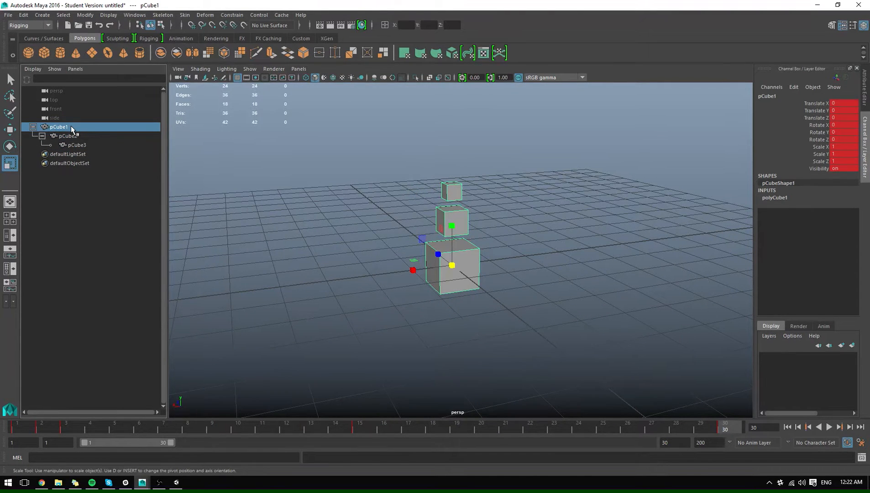
pyautogui.hotkey('ctrl', 'g')
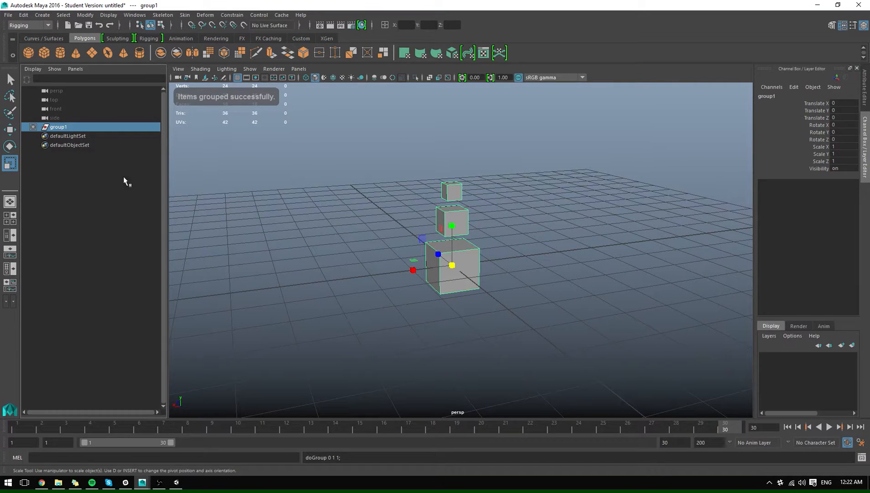
pyautogui.doubleClick(55, 128)
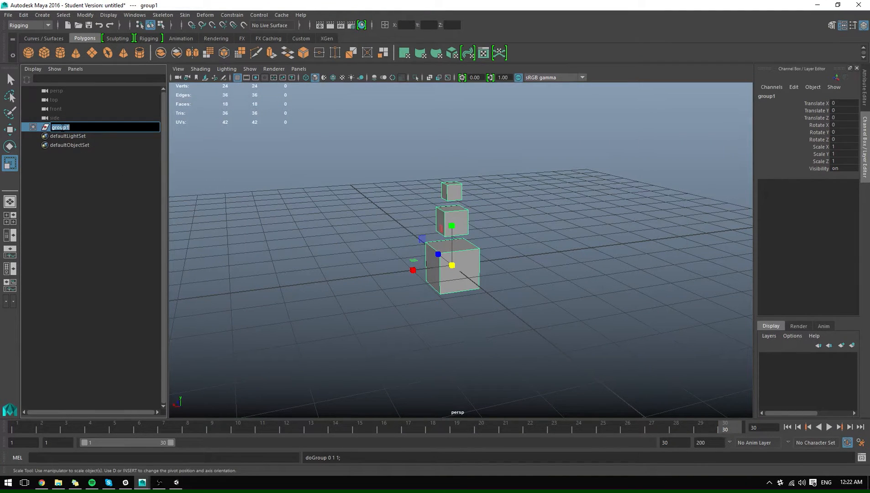
pyautogui.write('export')
pyautogui.press('Return')
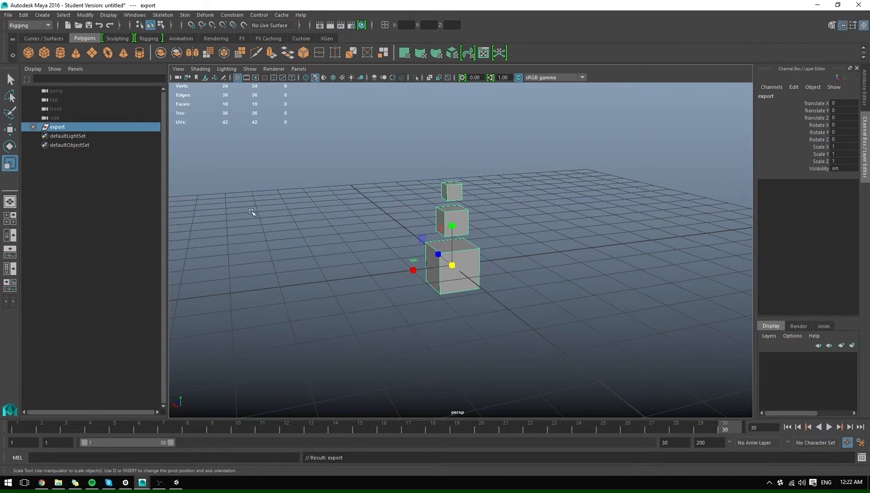
# Step: Move the export group to about X 0.412, Y 1.136, Z -5.3 and play the animation there
pyautogui.keyDown('alt'); pyautogui.moveTo(474, 303); pyautogui.dragTo(431, 316); pyautogui.keyUp('alt')
pyautogui.press('w')
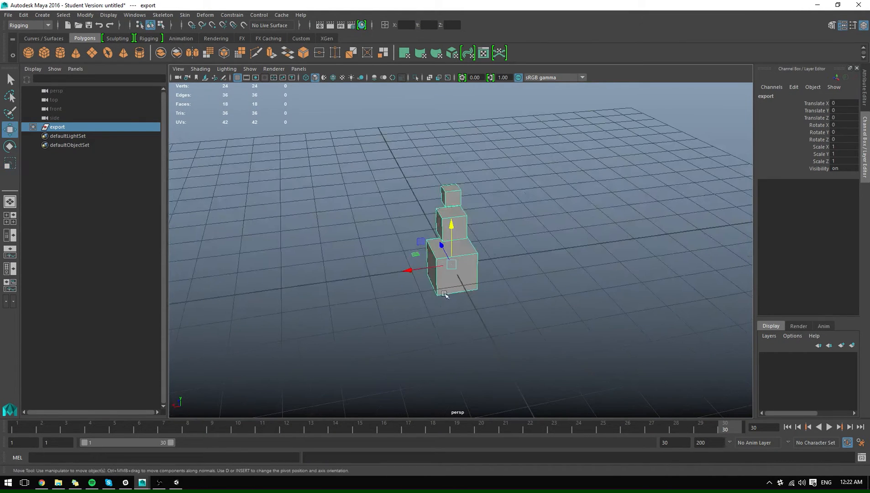
pyautogui.keyDown('alt'); pyautogui.moveTo(257, 227); pyautogui.dragTo(685, 218); pyautogui.keyUp('alt')
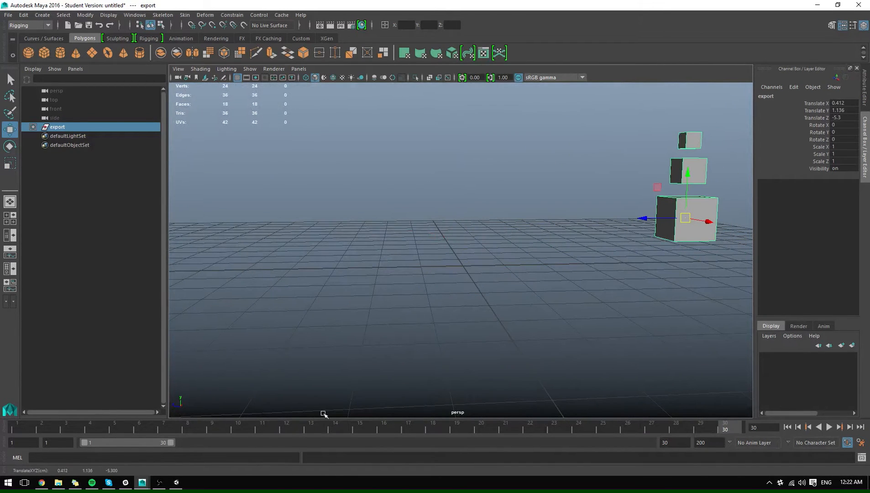
pyautogui.hotkey('alt', 'v')
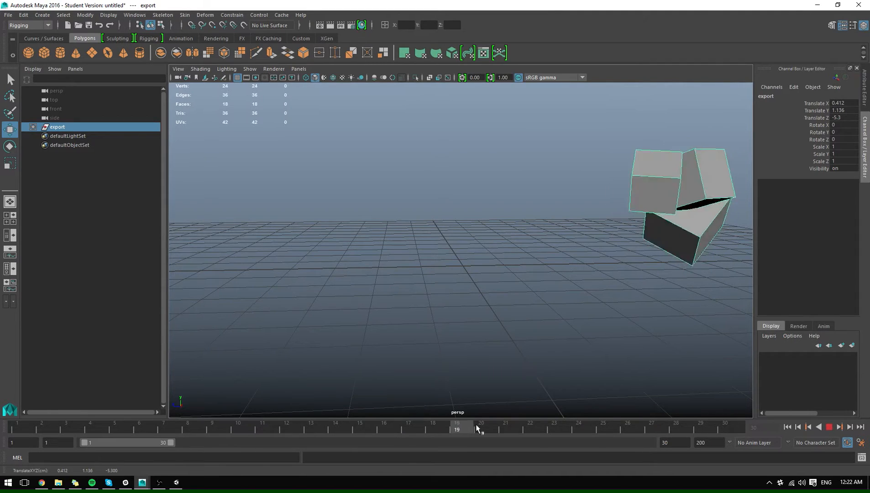
# Step: Stop the playback, undo the export group's move, and keep the timeline at frame 1
pyautogui.hotkey('alt', 'v')
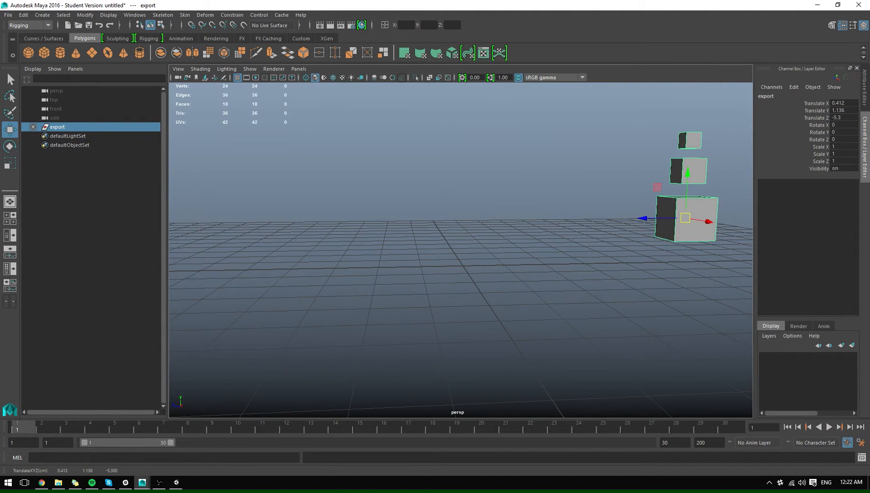
pyautogui.hotkey('ctrl', 'z')
pyautogui.hotkey('ctrl', 'z')
pyautogui.hotkey('ctrl', 'y')
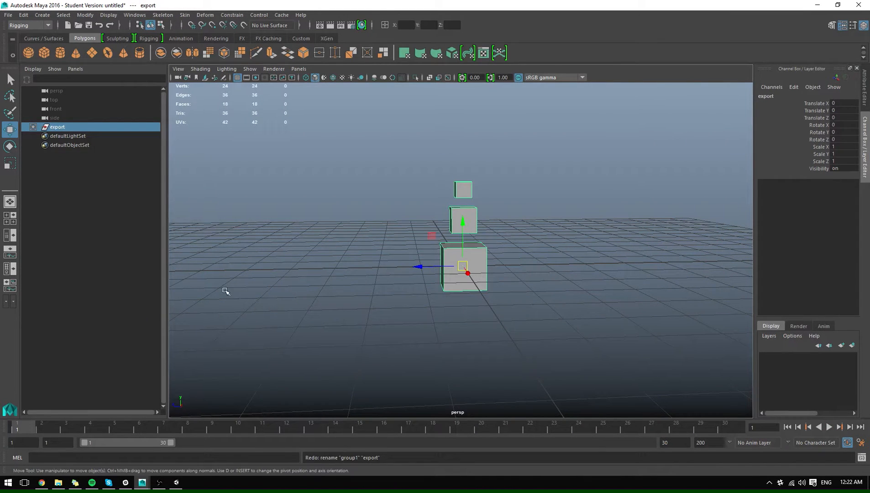
pyautogui.keyDown('alt'); pyautogui.moveTo(575, 245); pyautogui.dragTo(472, 209); pyautogui.keyUp('alt')
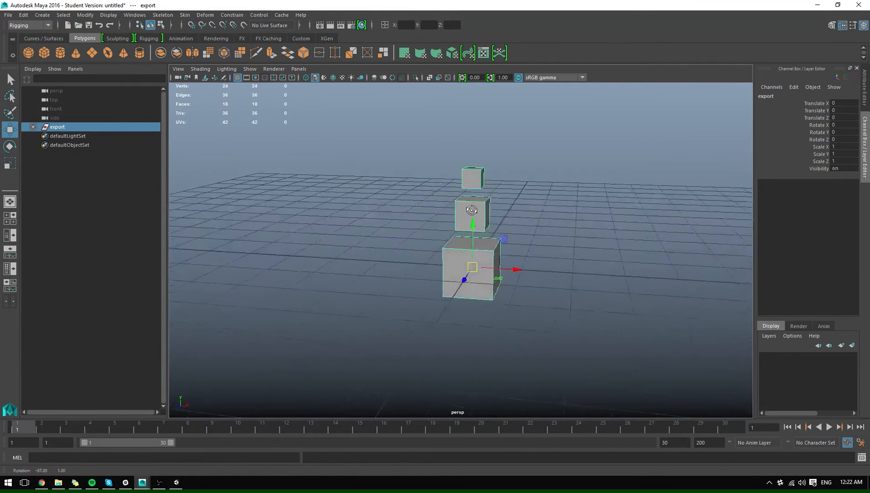
pyautogui.moveTo(35, 430)
pyautogui.mouseDown()
pyautogui.moveTo(440, 434)
pyautogui.moveTo(20, 432)
pyautogui.mouseUp()
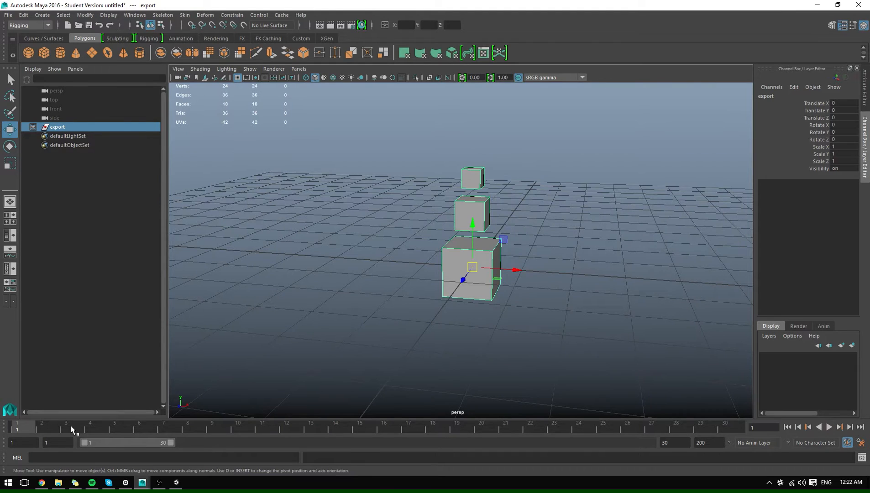
# Step: Start exporting the selected export group to the Desktop with FBX export as the file type
pyautogui.click(9, 15)
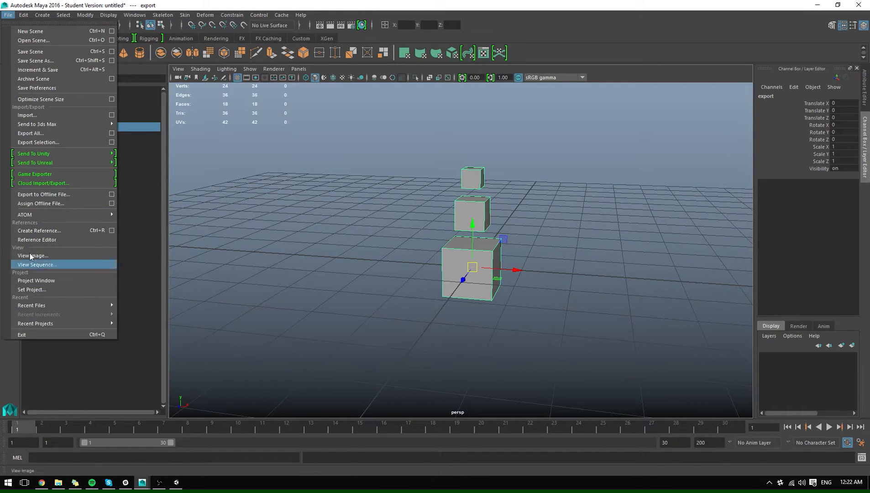
pyautogui.click(58, 141)
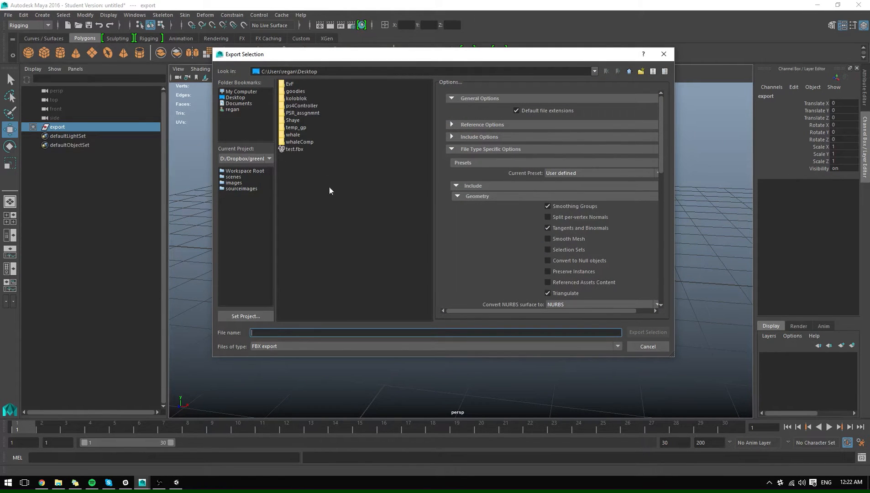
pyautogui.click(277, 347)
pyautogui.click(276, 346)
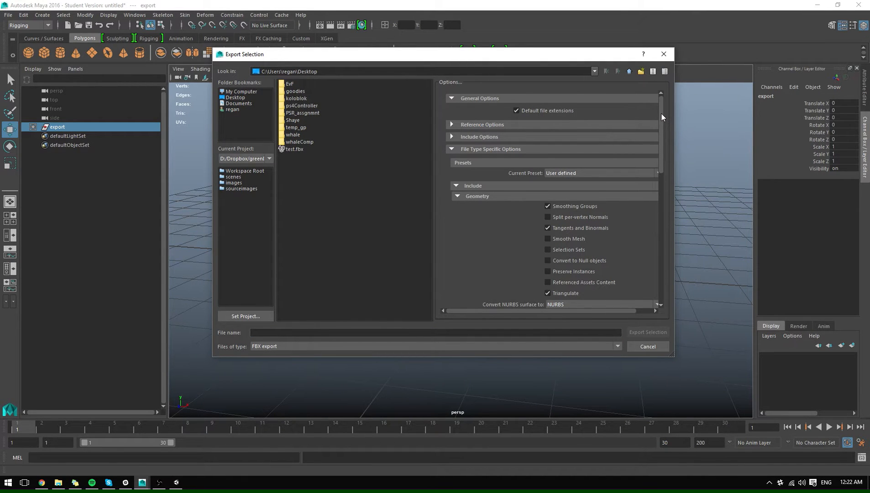
# Step: Collapse the FBX option sections and examine the geometry export settings
pyautogui.moveTo(662, 114); pyautogui.dragTo(663, 141)
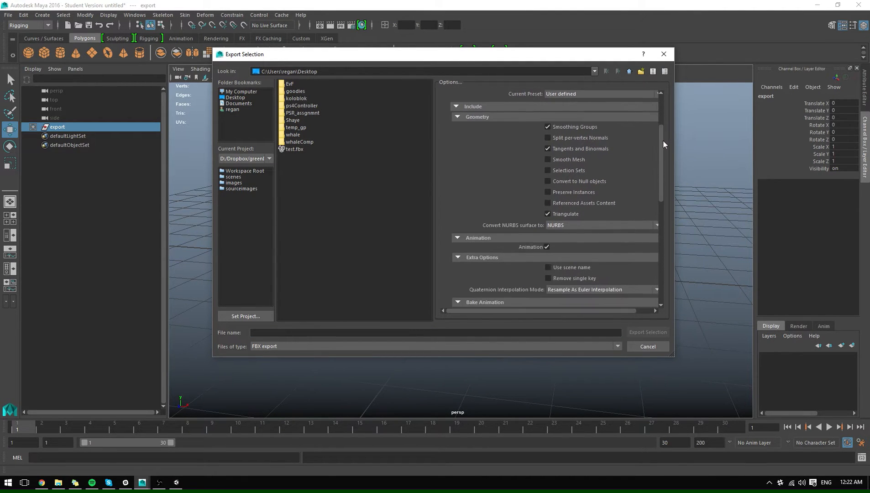
pyautogui.scroll(2, 496, 149)
pyautogui.click(464, 172)
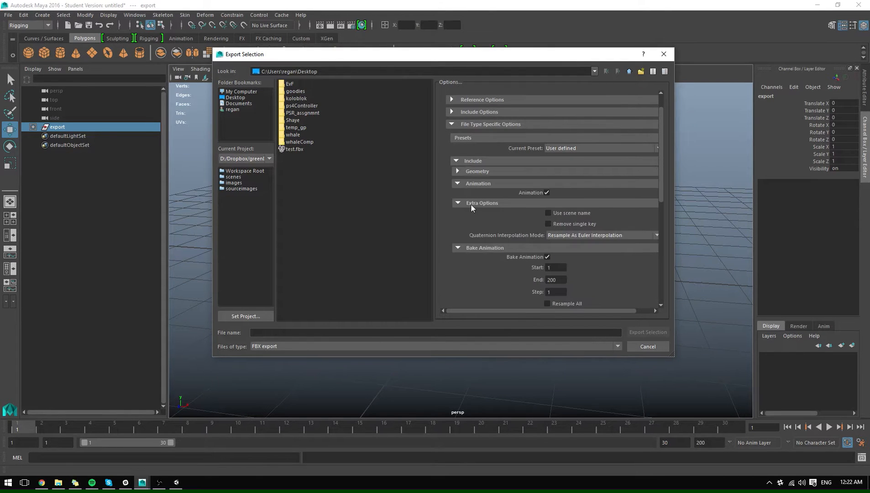
pyautogui.click(469, 184)
pyautogui.click(475, 256)
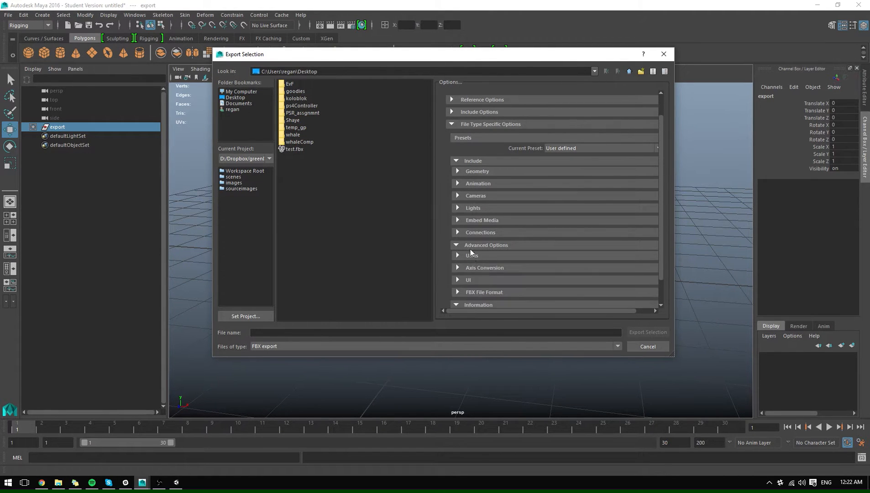
pyautogui.click(472, 246)
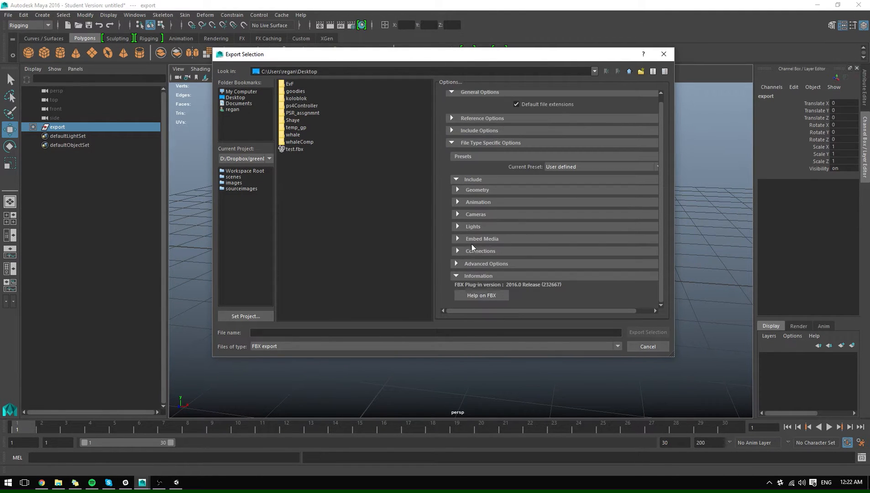
pyautogui.click(475, 191)
pyautogui.scroll(-1, 556, 222)
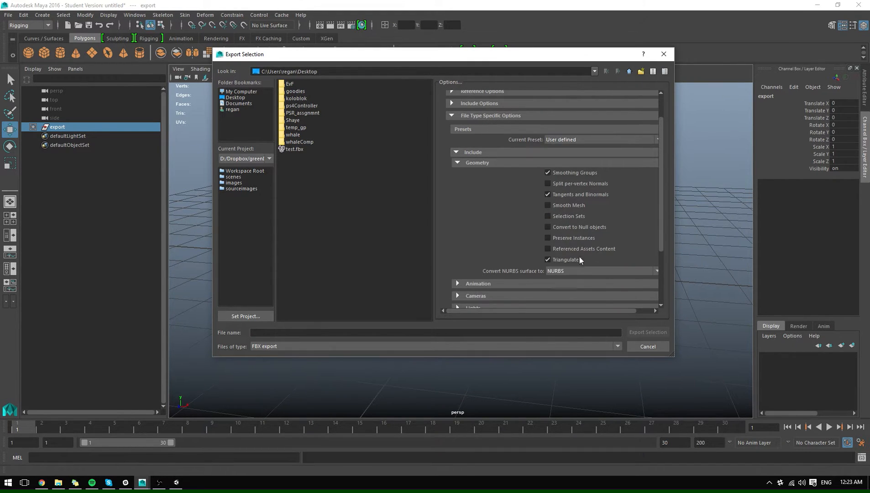
pyautogui.click(490, 165)
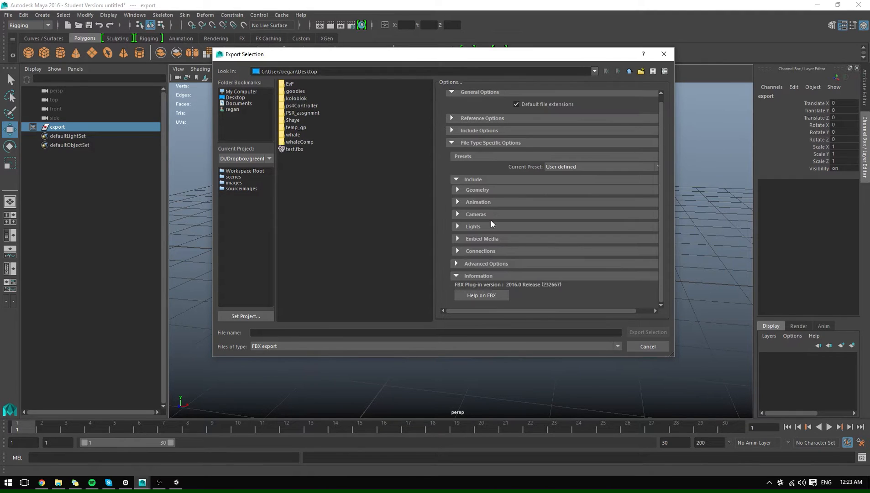
# Step: Enable animation export and bake frames 1 to 30 with step 1 and Resample All on
pyautogui.click(479, 203)
pyautogui.scroll(-2, 506, 177)
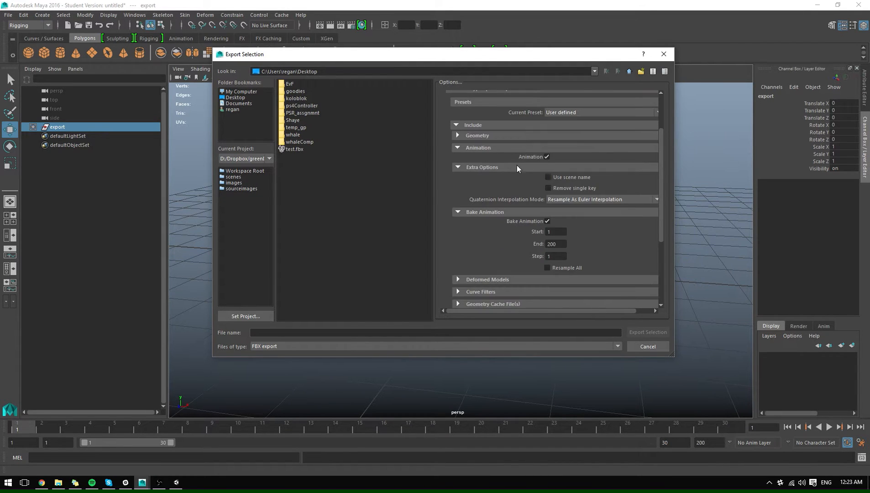
pyautogui.click(547, 156)
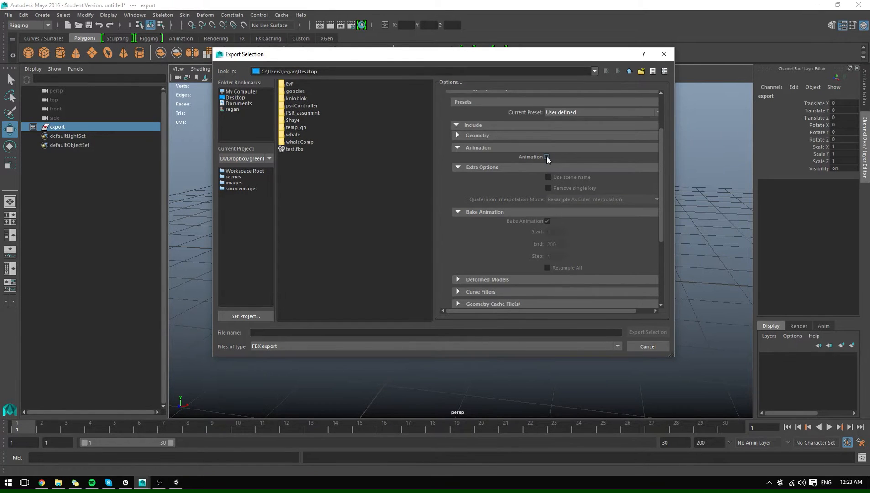
pyautogui.click(546, 157)
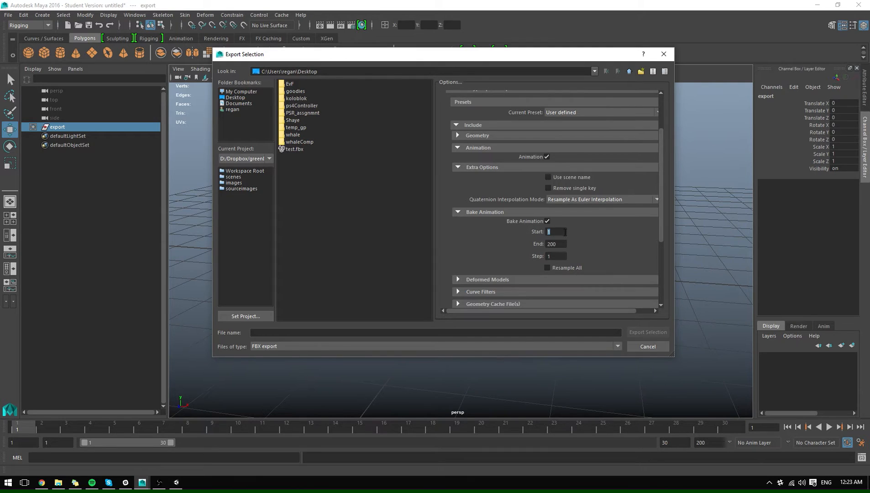
pyautogui.press('Tab')
pyautogui.write('30')
pyautogui.scroll(-5, 498, 155)
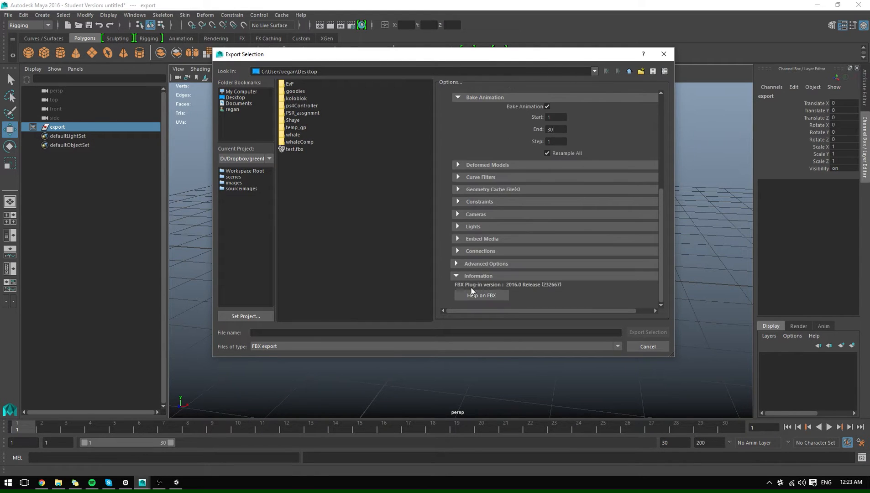
# Step: Set the FBX file units to Centimeters with Automatic off, and export the selection, replacing test.fbx on the Desktop
pyautogui.click(476, 265)
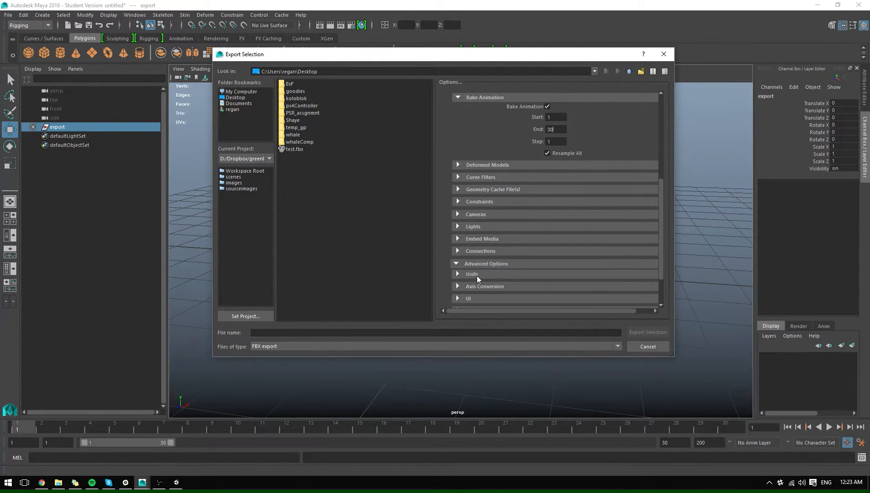
pyautogui.click(476, 275)
pyautogui.scroll(-3, 568, 280)
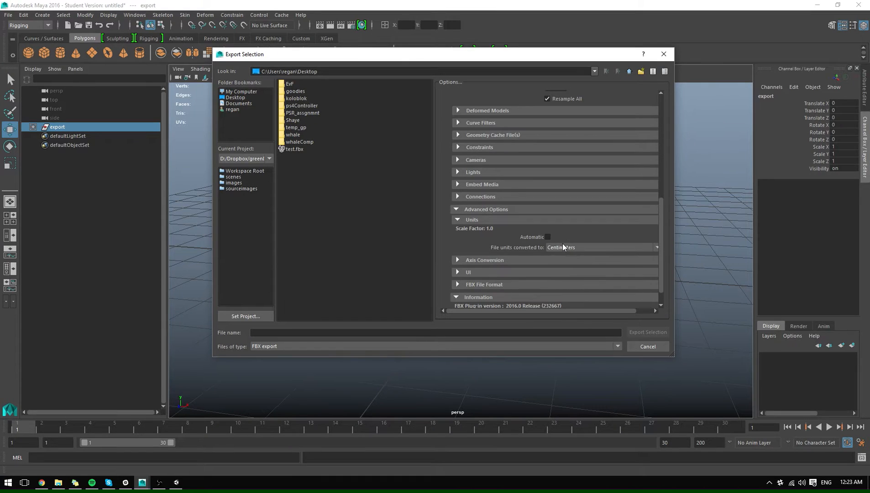
pyautogui.click(548, 236)
pyautogui.click(547, 236)
pyautogui.click(561, 248)
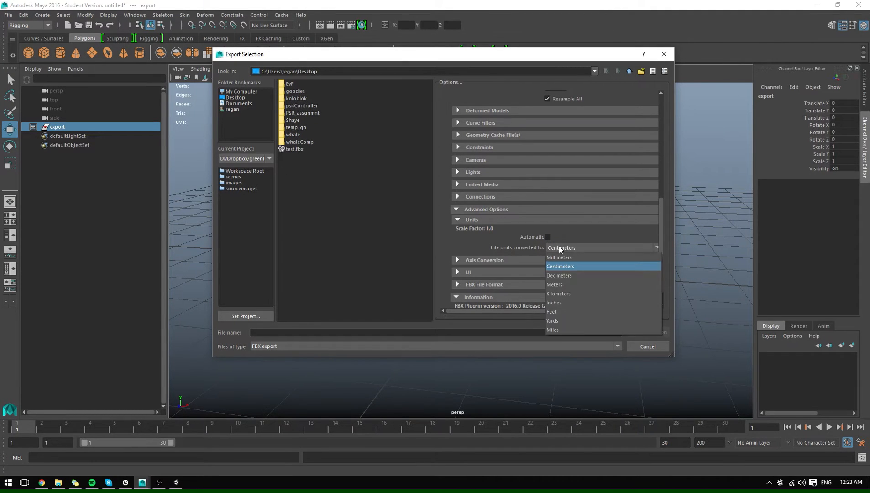
pyautogui.click(564, 267)
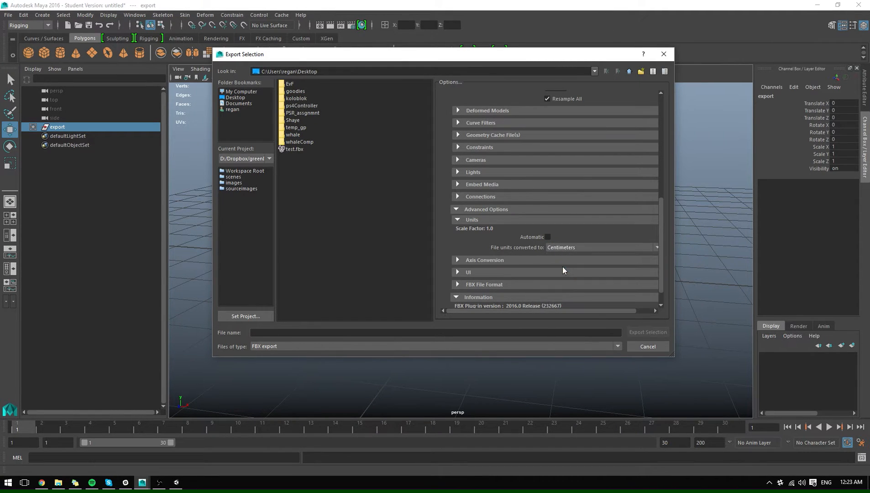
pyautogui.doubleClick(294, 150)
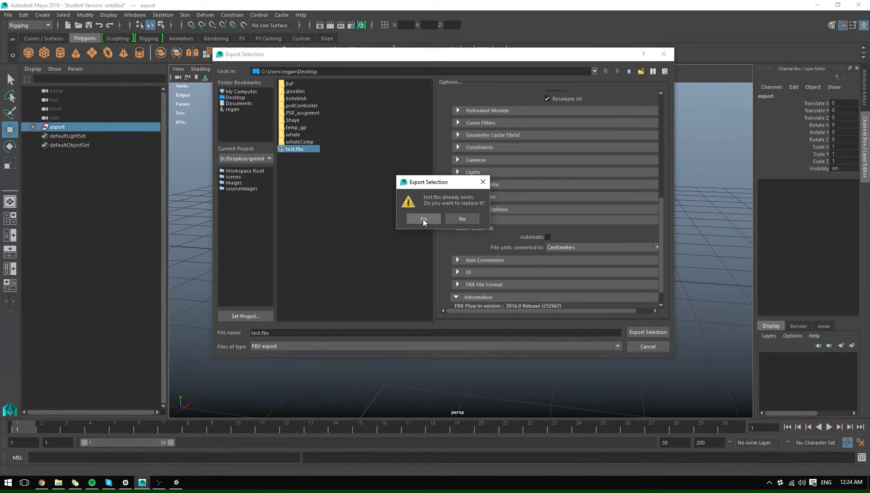
pyautogui.click(423, 219)
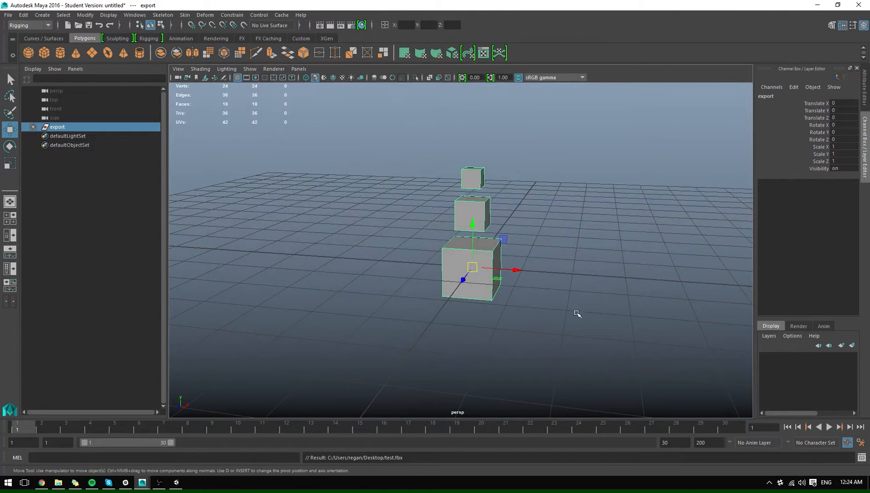
# Step: Switch to Unity and import test.fbx from the desktop into the project's Custom/Models folder
pyautogui.press('super+d')
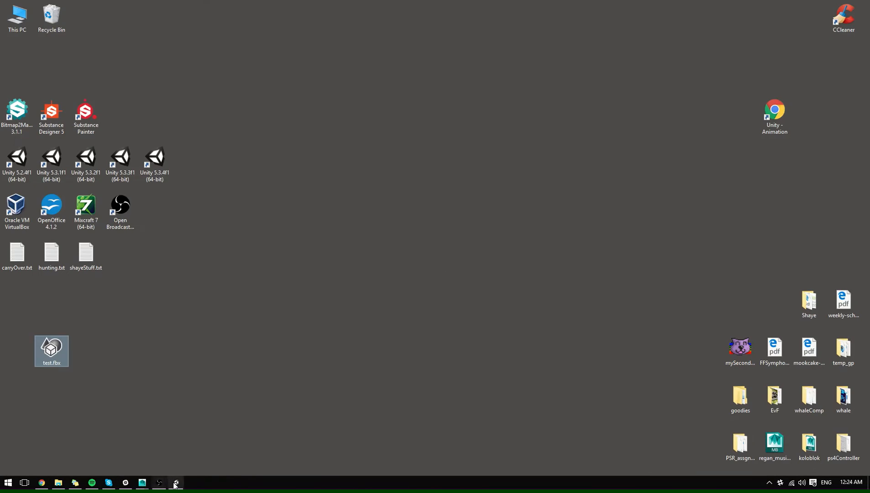
pyautogui.click(175, 482)
pyautogui.doubleClick(431, 5)
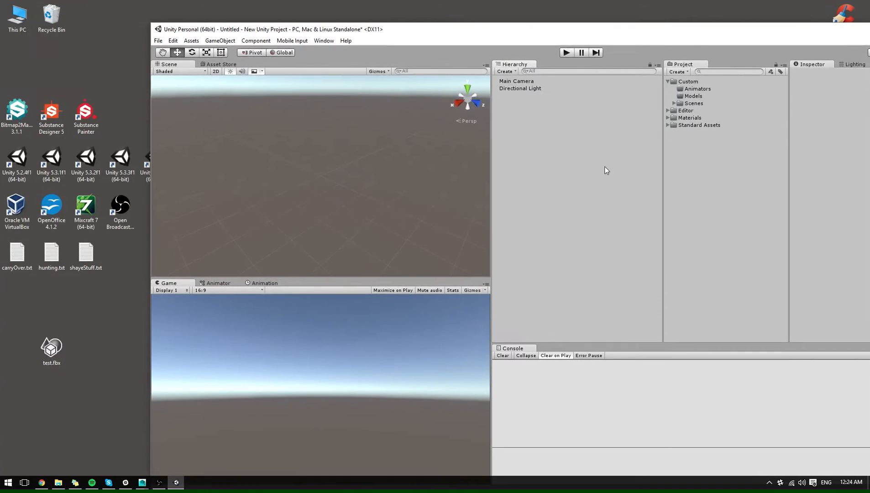
pyautogui.moveTo(67, 344); pyautogui.dragTo(694, 96)
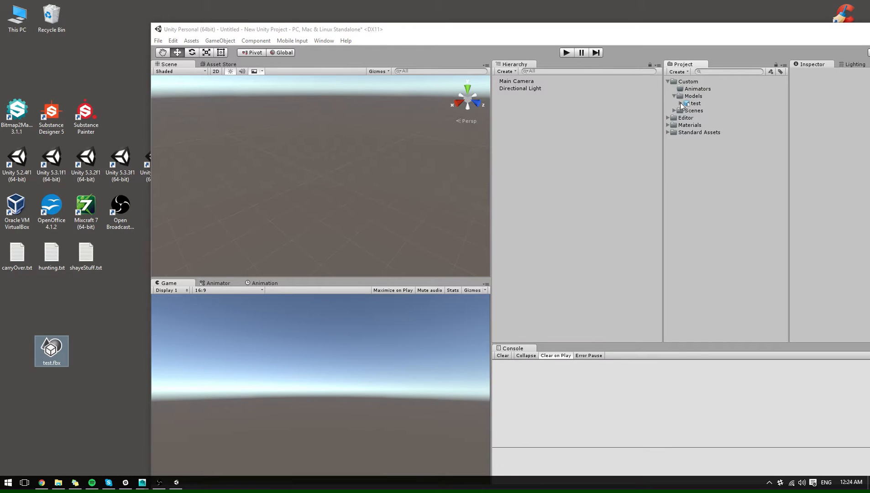
# Step: Expand the imported test model in a maximized window and examine its Take 001 animation clip
pyautogui.click(680, 103)
pyautogui.click(690, 103)
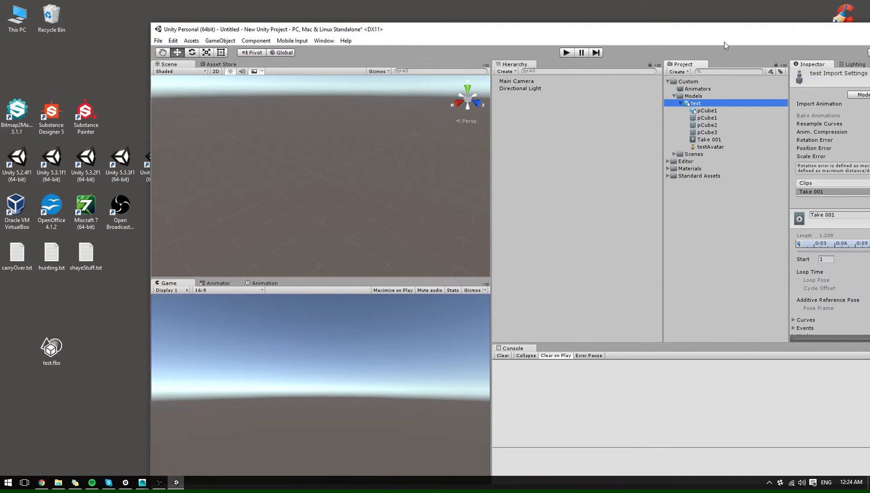
pyautogui.moveTo(724, 30); pyautogui.dragTo(561, 32)
pyautogui.doubleClick(562, 32)
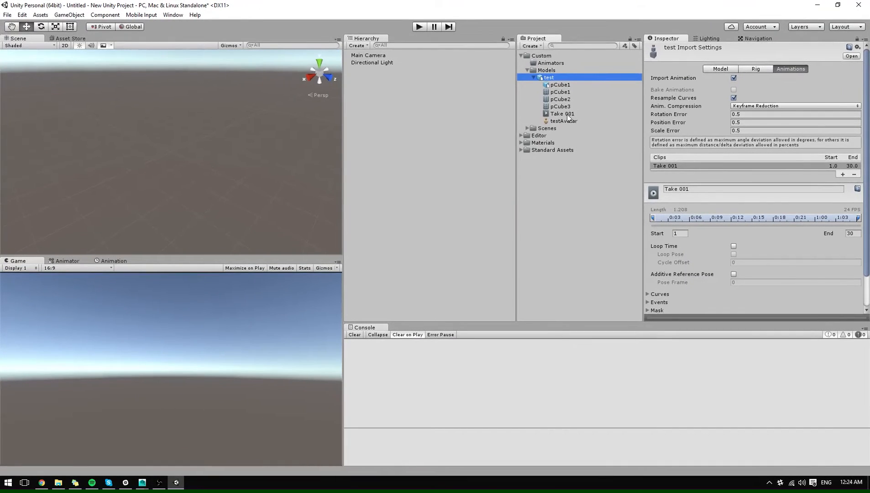
pyautogui.click(561, 114)
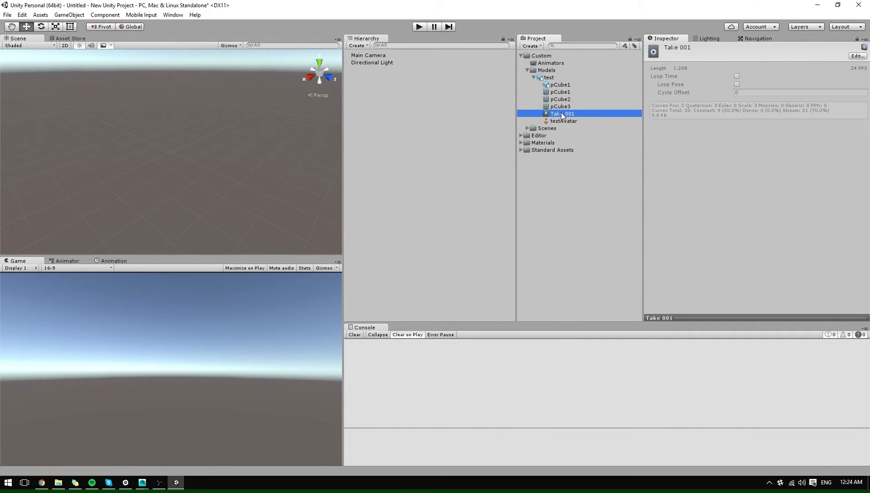
# Step: Rename the Take 001 clip in the test model's animation import settings to "motion"
pyautogui.click(548, 76)
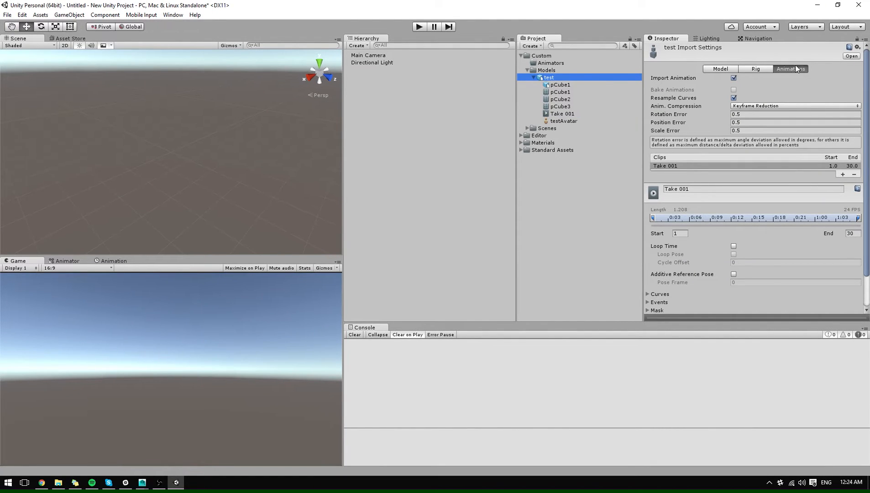
pyautogui.click(682, 165)
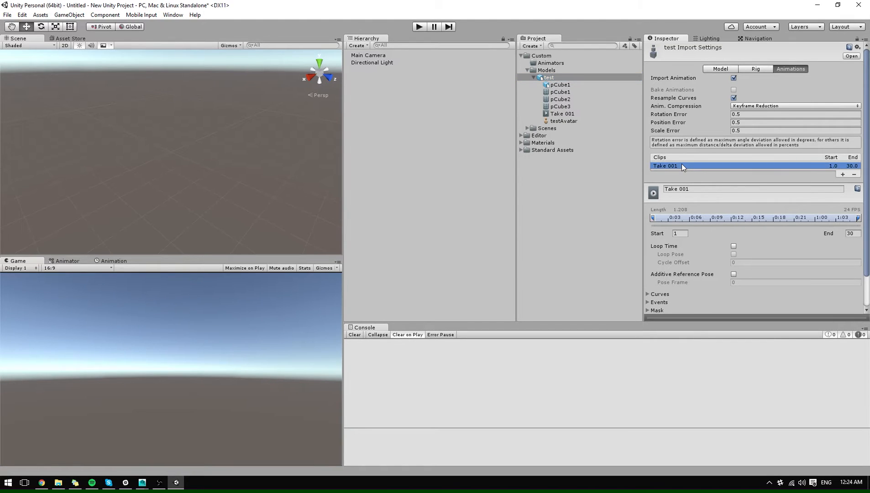
pyautogui.click(665, 188)
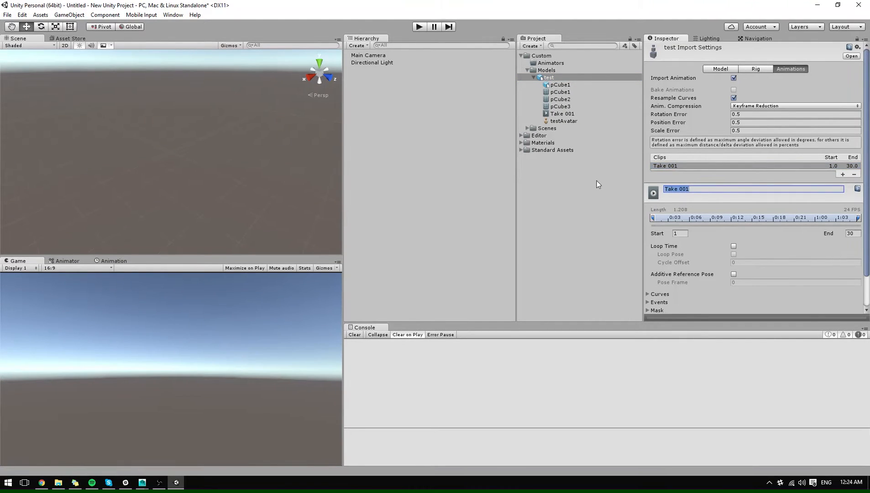
pyautogui.write('motion')
pyautogui.press('Return')
# Step: Add a second animation clip to the test model, name it "bind", and set its end frame to 2
pyautogui.click(843, 175)
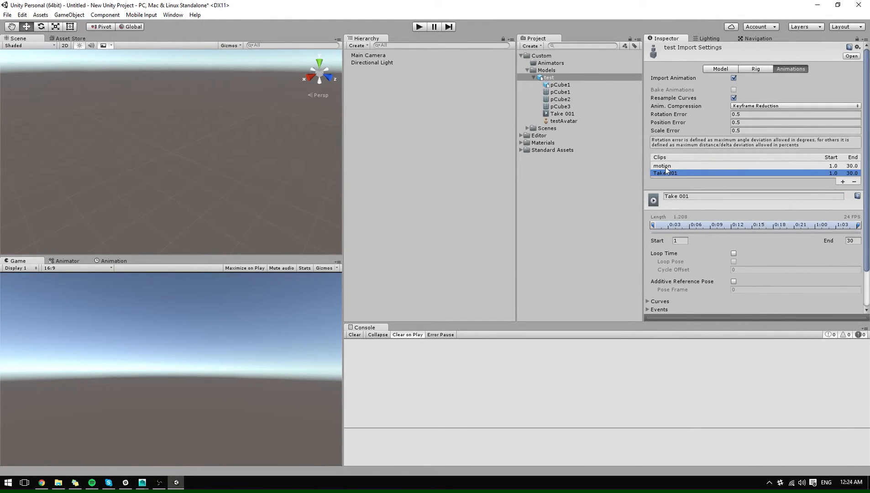
pyautogui.click(668, 197)
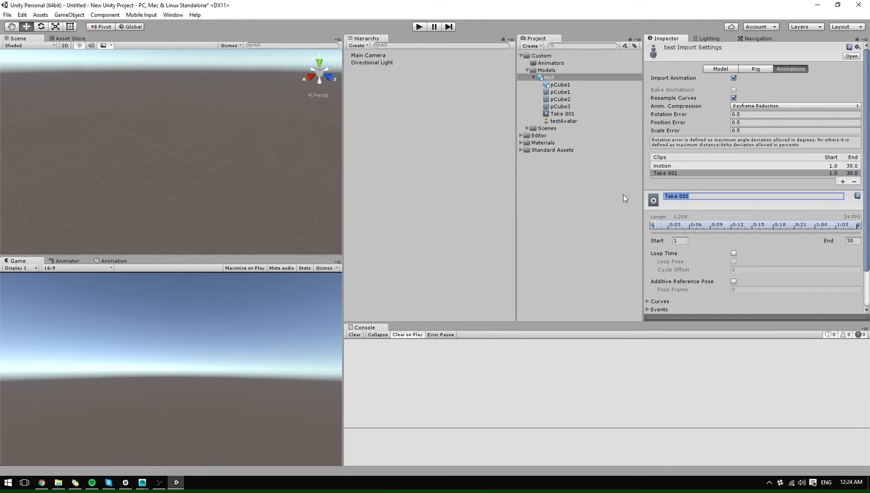
pyautogui.write('bind')
pyautogui.click(852, 240)
pyautogui.write('2')
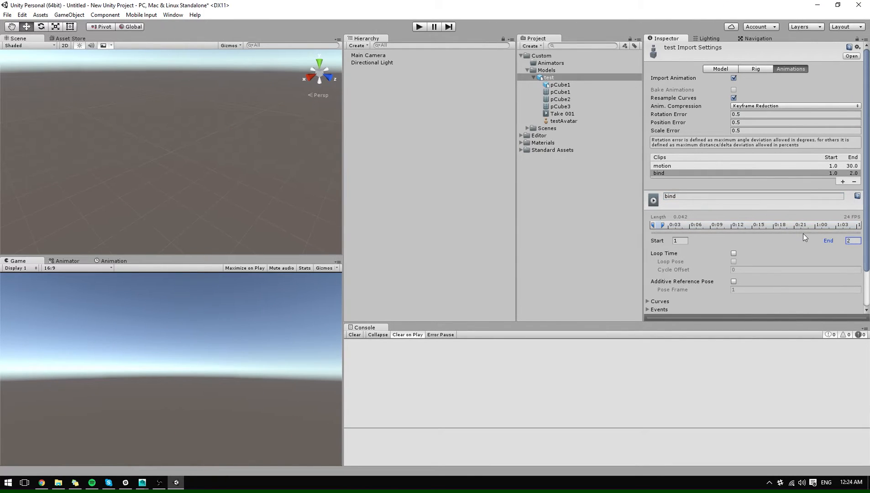
# Step: Apply the motion and bind clip definitions in the test model's animation import settings
pyautogui.click(734, 318)
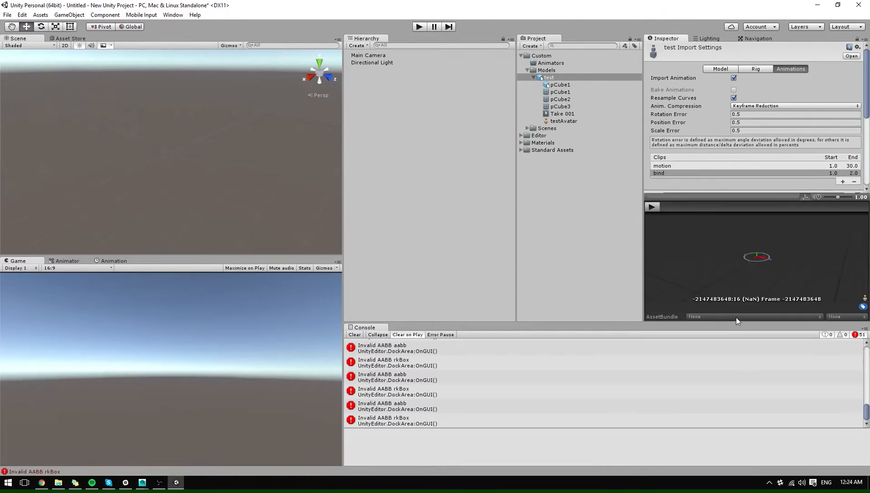
pyautogui.moveTo(544, 80); pyautogui.dragTo(710, 246)
pyautogui.click(549, 77)
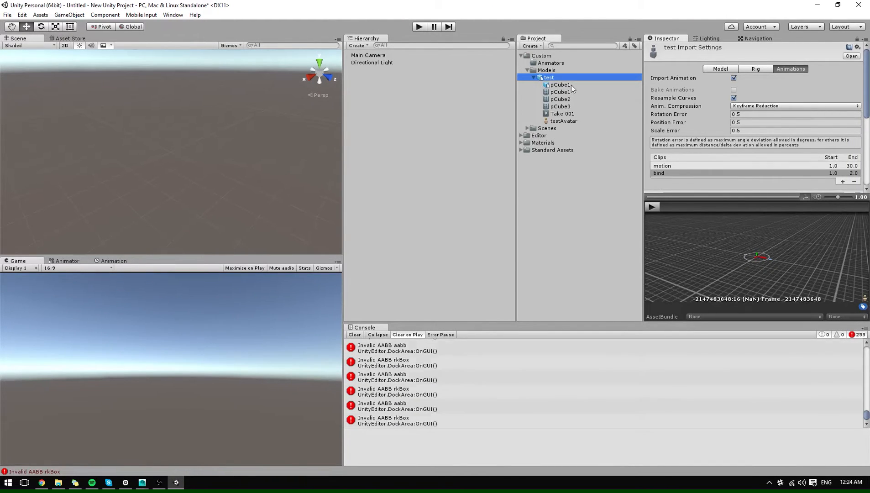
pyautogui.scroll(-3, 810, 143)
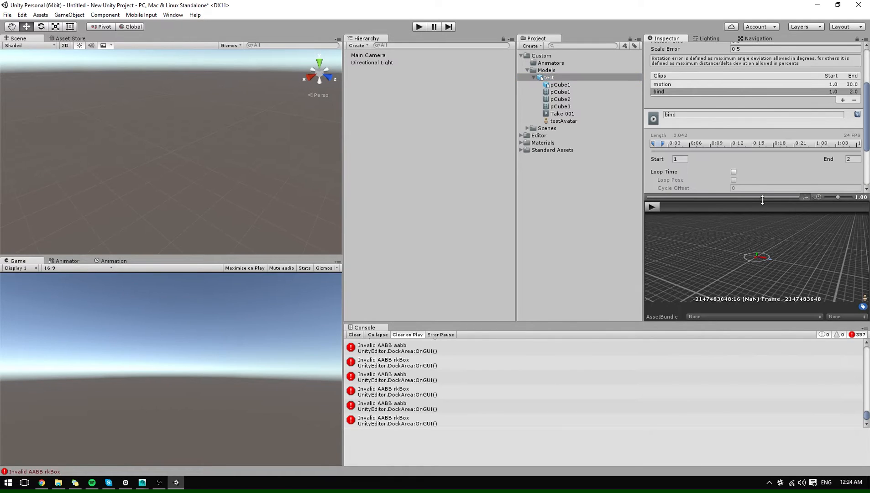
pyautogui.click(752, 201)
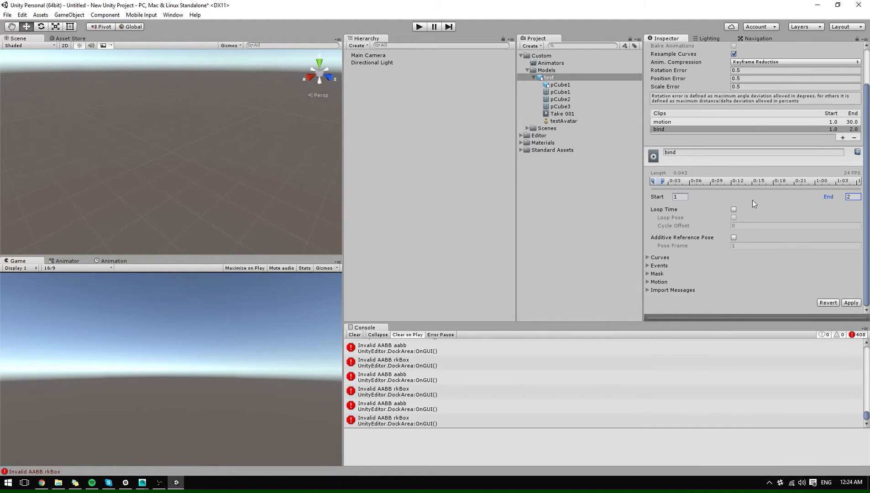
pyautogui.click(847, 303)
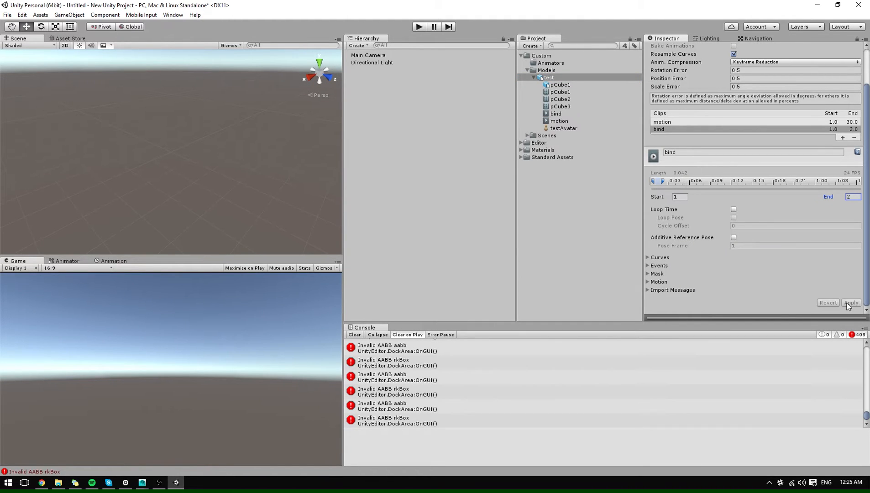
# Step: Set the motion clip's start frame to 3, apply the import settings and play the clip in the preview
pyautogui.click(776, 316)
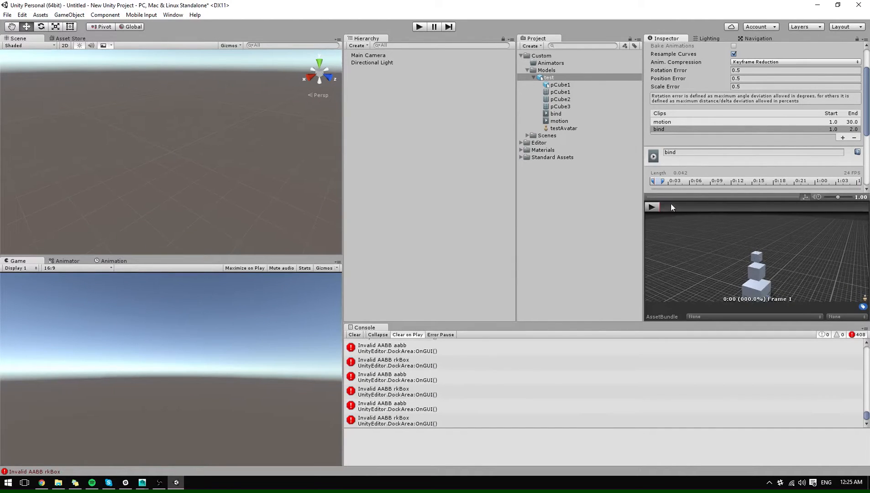
pyautogui.click(701, 122)
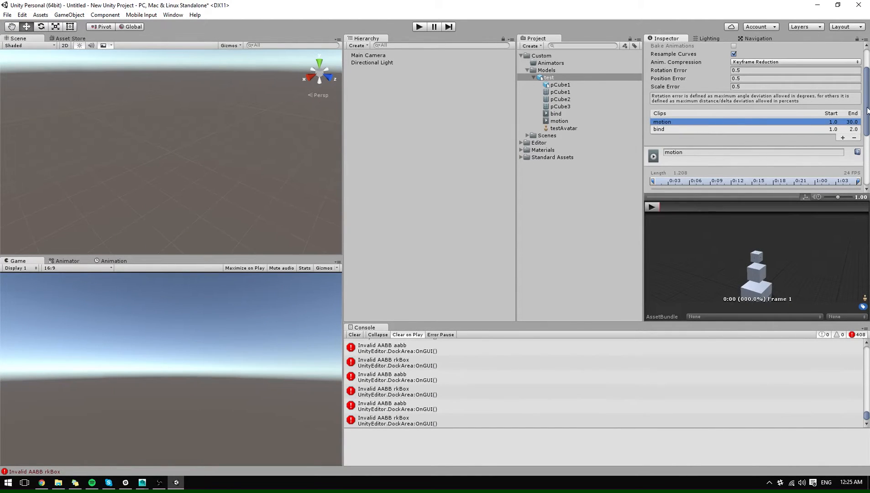
pyautogui.moveTo(866, 108)
pyautogui.mouseDown()
pyautogui.moveTo(866, 148)
pyautogui.moveTo(867, 126)
pyautogui.mouseUp()
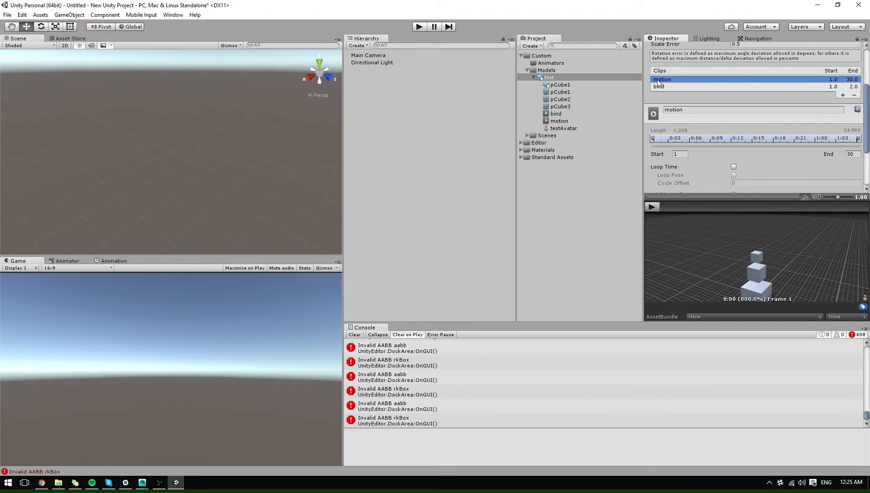
pyautogui.click(681, 154)
pyautogui.write('3')
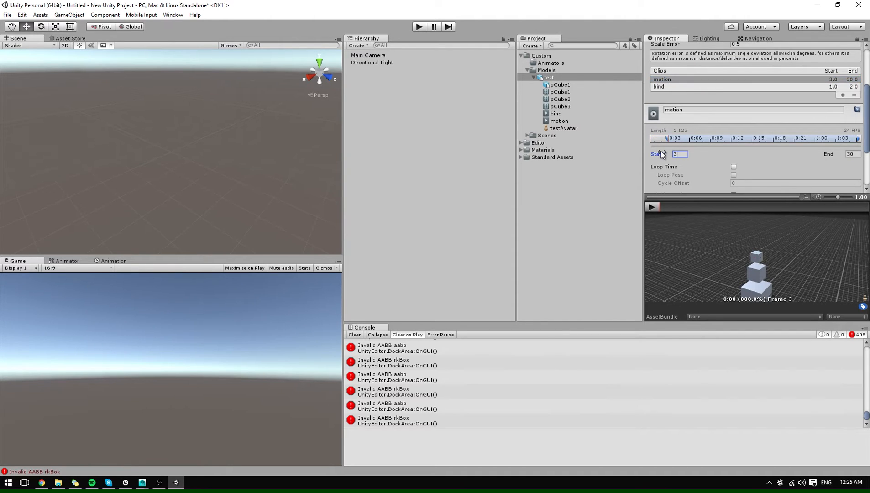
pyautogui.scroll(-3, 801, 170)
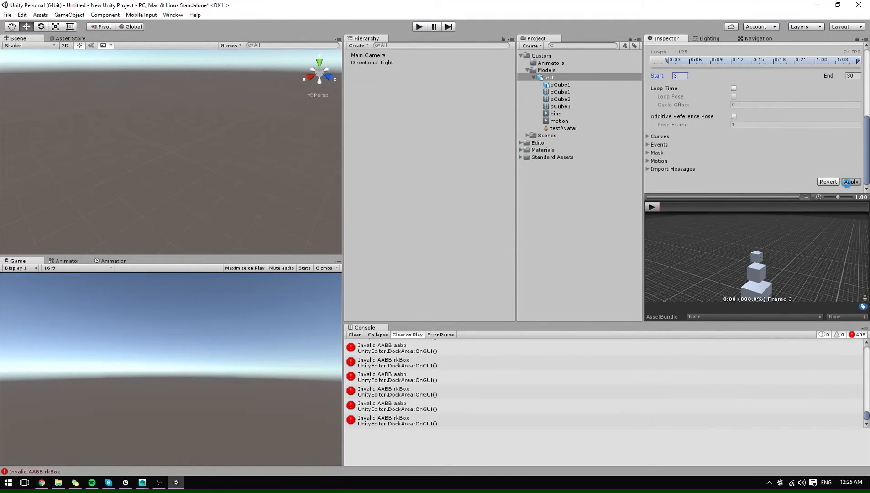
pyautogui.click(652, 207)
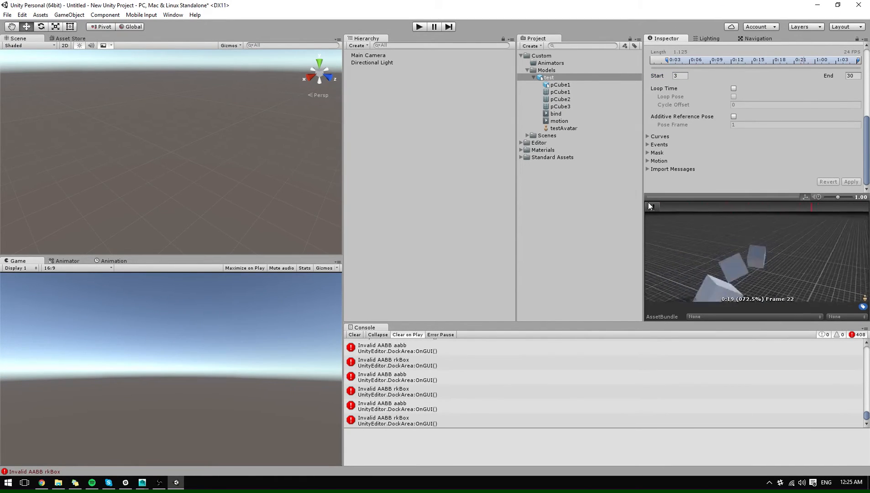
# Step: Place the imported test model from the Models folder into the scene hierarchy
pyautogui.click(546, 78)
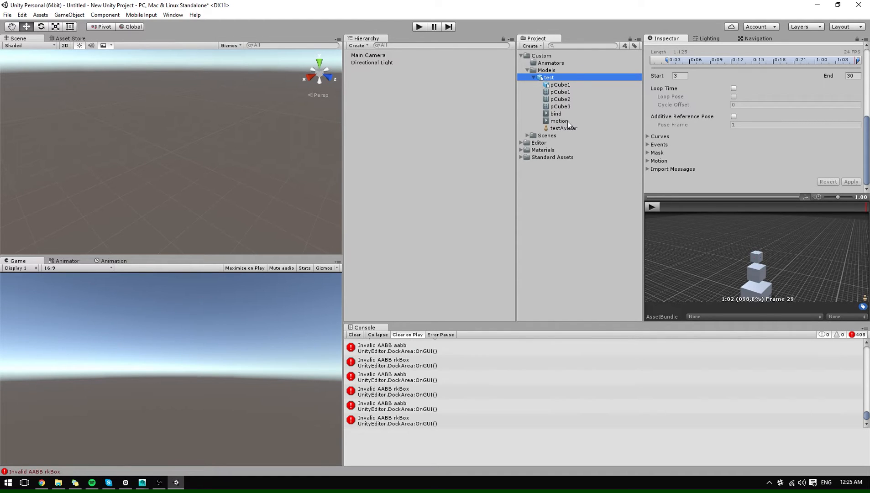
pyautogui.scroll(3, 688, 110)
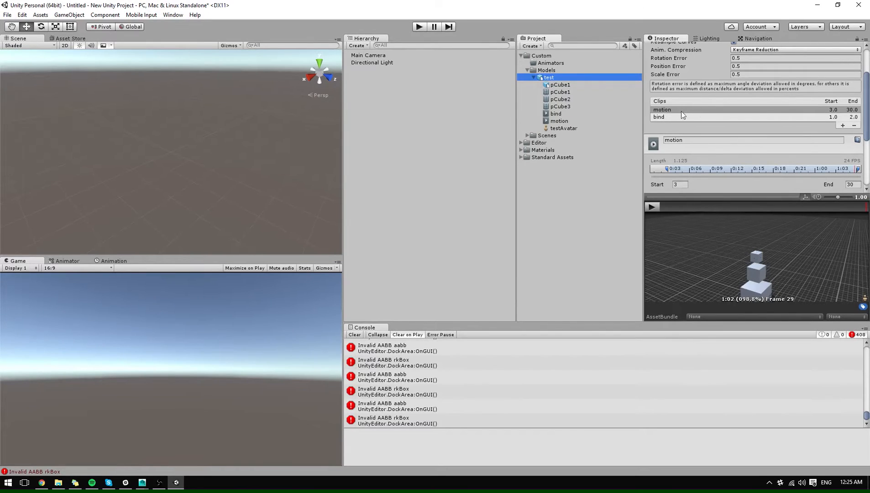
pyautogui.moveTo(548, 76); pyautogui.dragTo(411, 97)
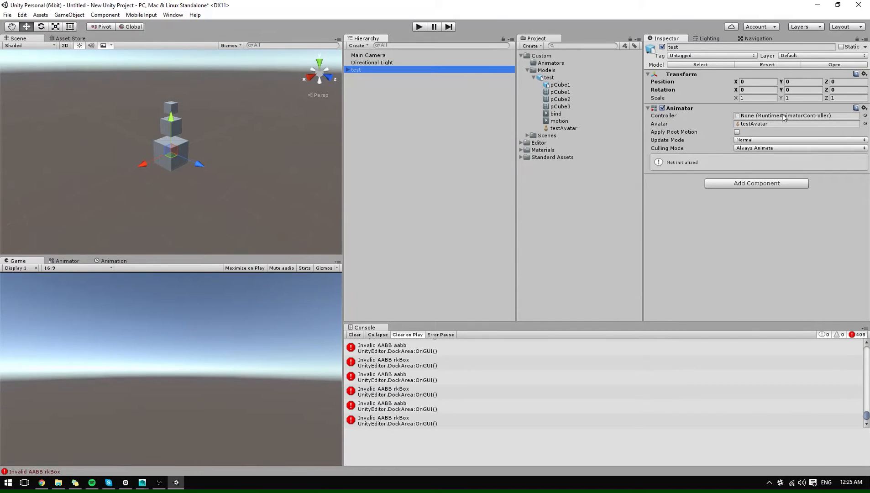
# Step: Create an Animator Controller named "test" in the Animators folder and assign it to the scene's test object
pyautogui.rightClick(558, 188)
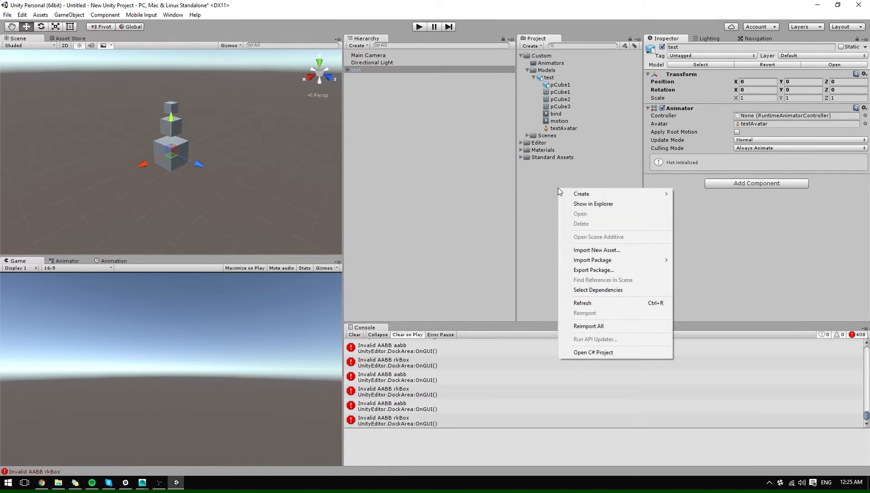
pyautogui.click(550, 63)
pyautogui.rightClick(550, 65)
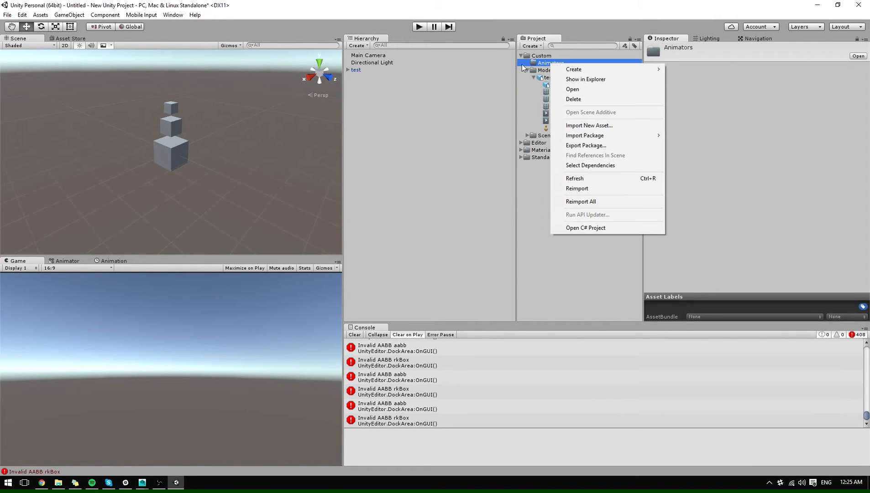
pyautogui.moveTo(577, 69)
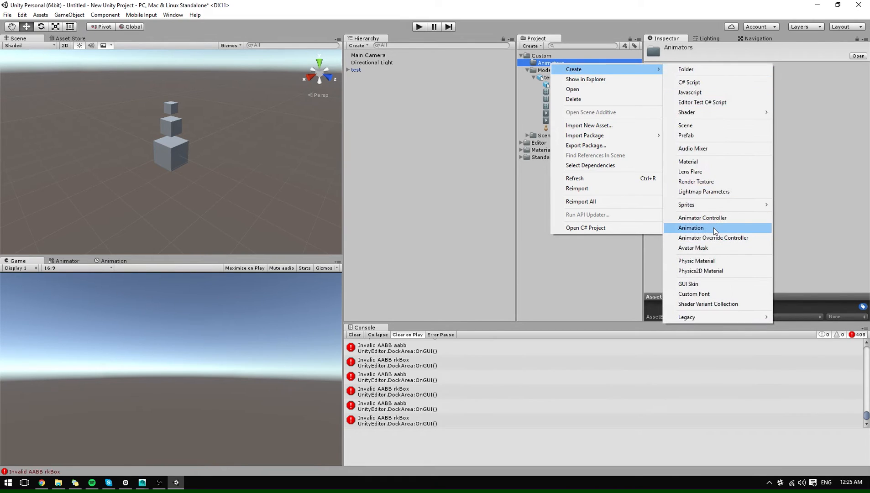
pyautogui.click(698, 218)
pyautogui.write('test')
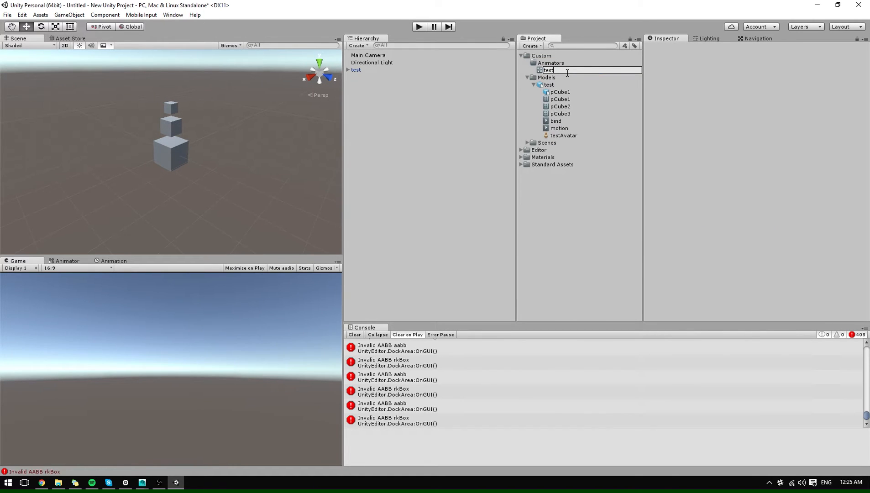
pyautogui.press('Return')
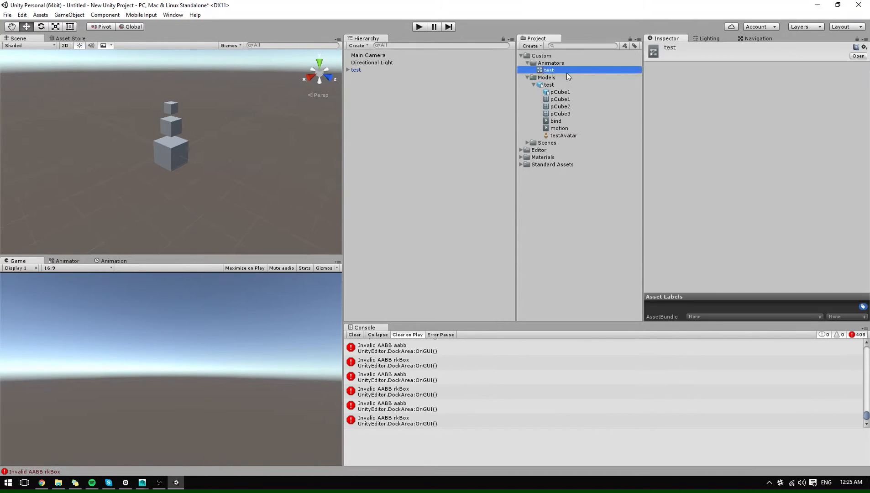
pyautogui.click(356, 70)
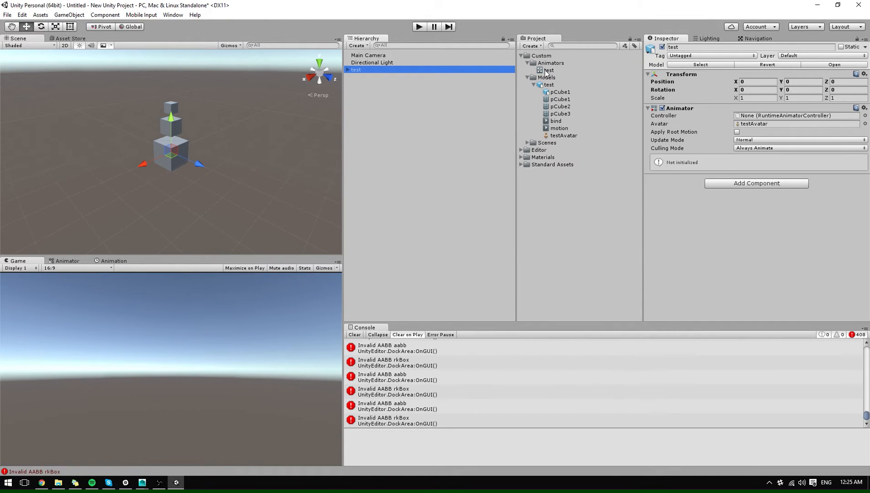
pyautogui.moveTo(547, 71); pyautogui.dragTo(756, 117)
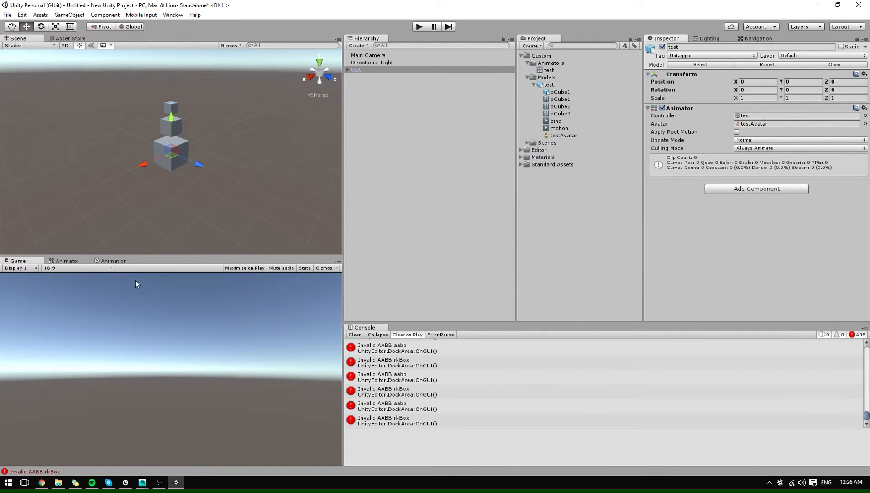
# Step: Add the bind and motion clips as states in the test controller's Base Layer and test-run the scene
pyautogui.click(78, 262)
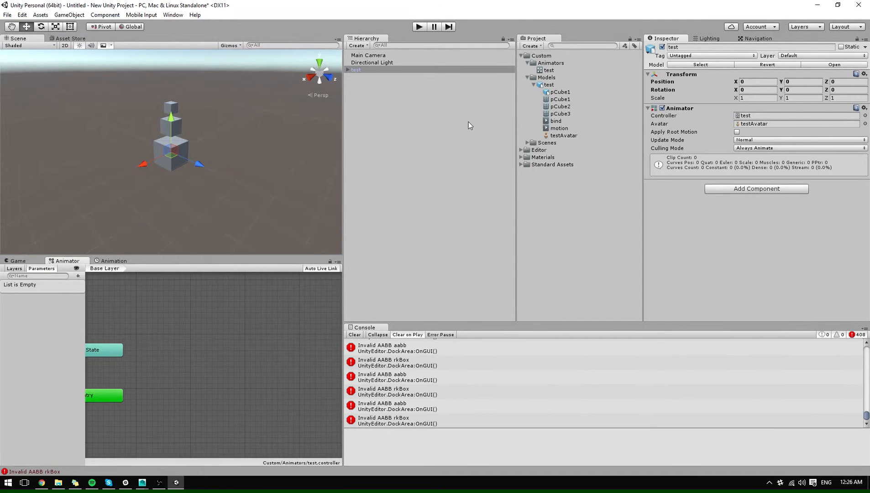
pyautogui.click(557, 121)
pyautogui.keyDown('shift'); pyautogui.click(561, 128); pyautogui.keyUp('shift')
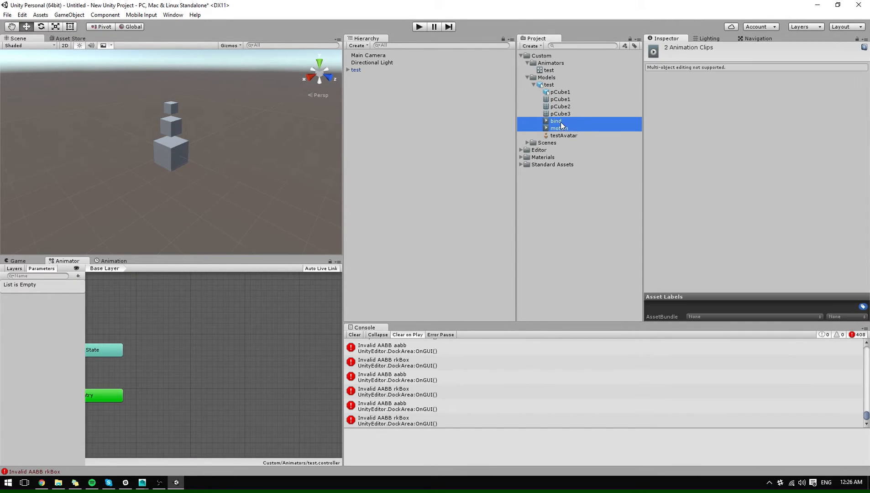
pyautogui.moveTo(560, 122); pyautogui.dragTo(203, 369)
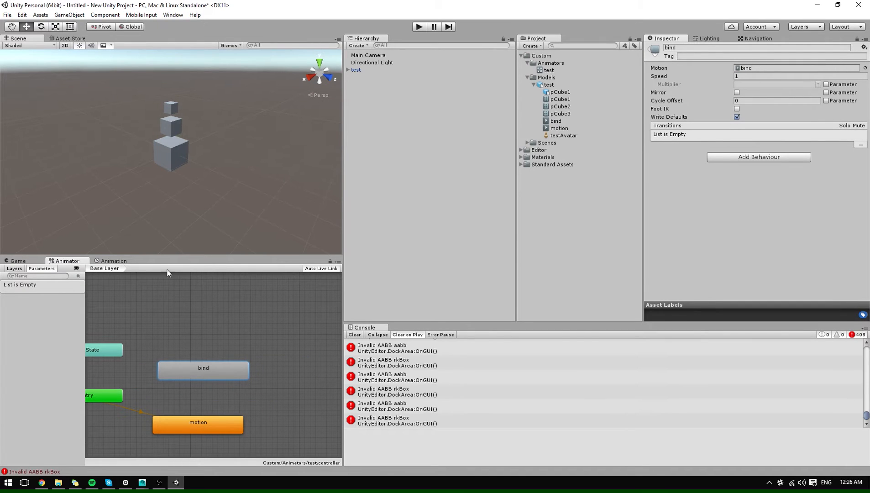
pyautogui.rightClick(203, 421)
pyautogui.click(206, 403)
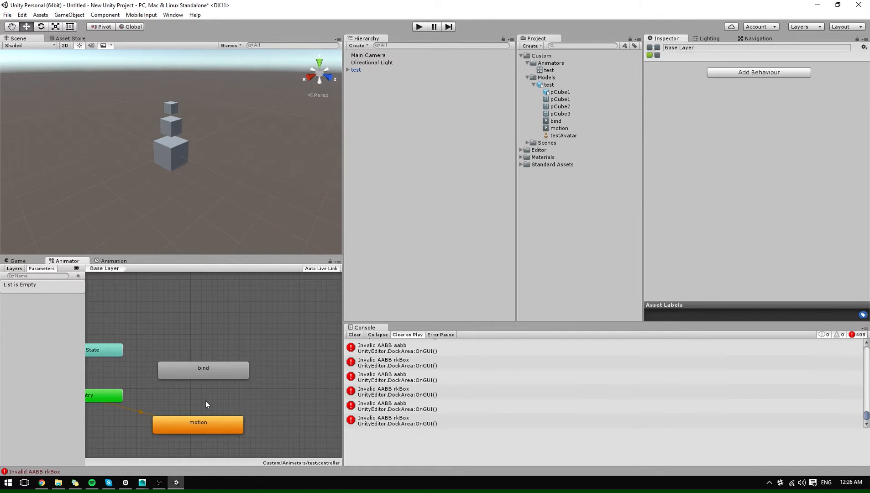
pyautogui.click(418, 27)
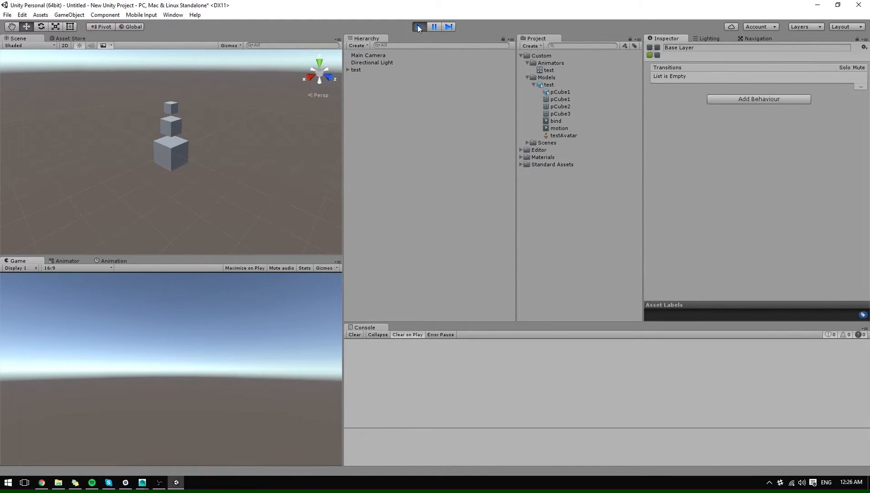
pyautogui.click(419, 27)
# Step: Enable and apply Loop Time on the test model's motion clip, and test-run the scene again
pyautogui.click(548, 84)
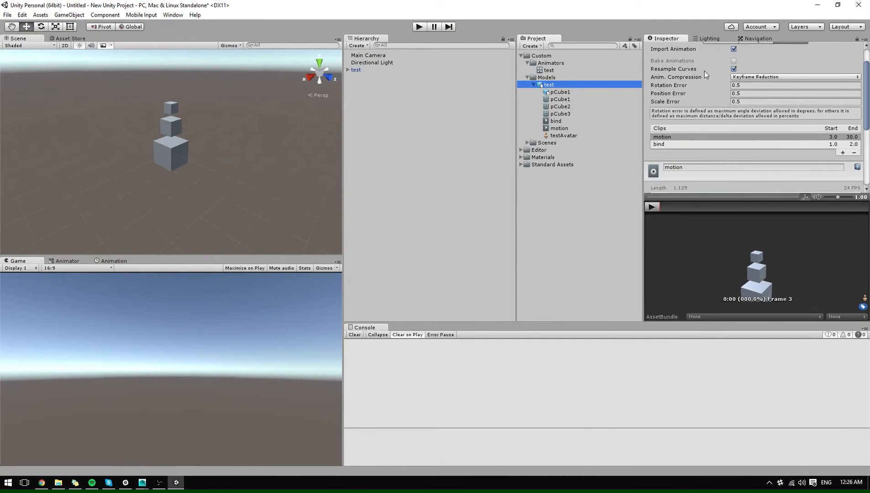
pyautogui.scroll(3, 778, 95)
pyautogui.scroll(-5, 785, 102)
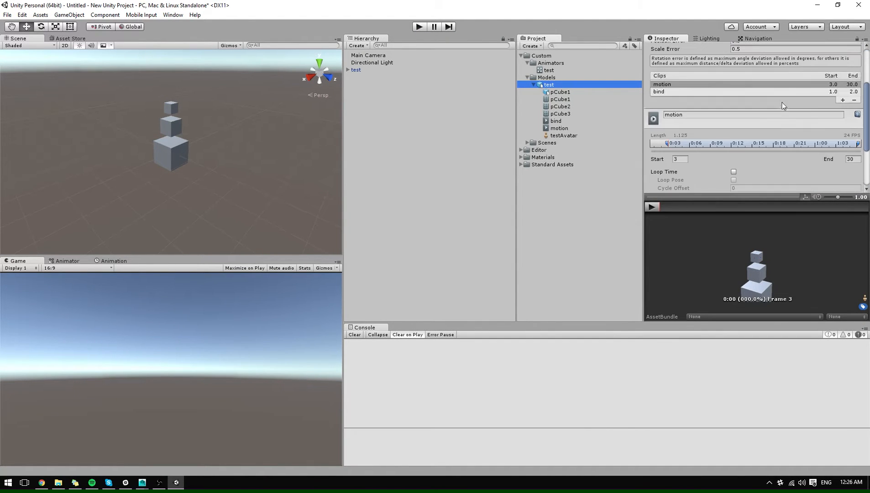
pyautogui.click(671, 86)
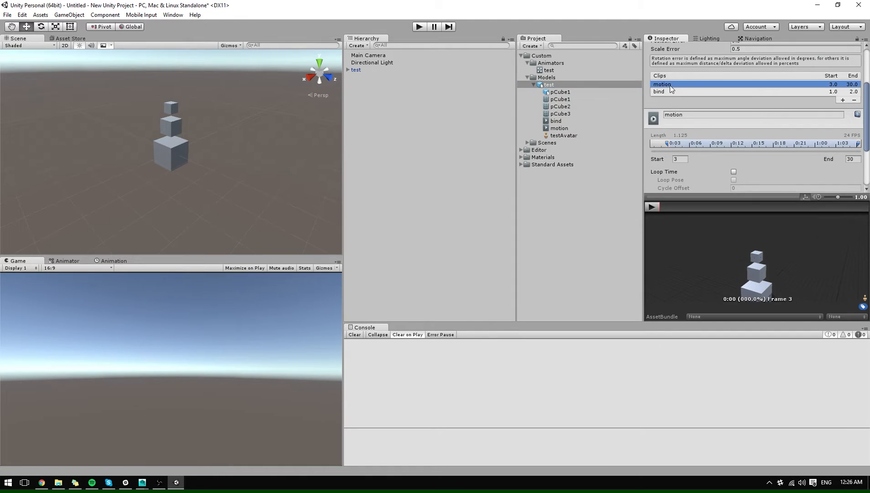
pyautogui.click(733, 172)
pyautogui.scroll(-2, 825, 163)
pyautogui.scroll(-3, 825, 163)
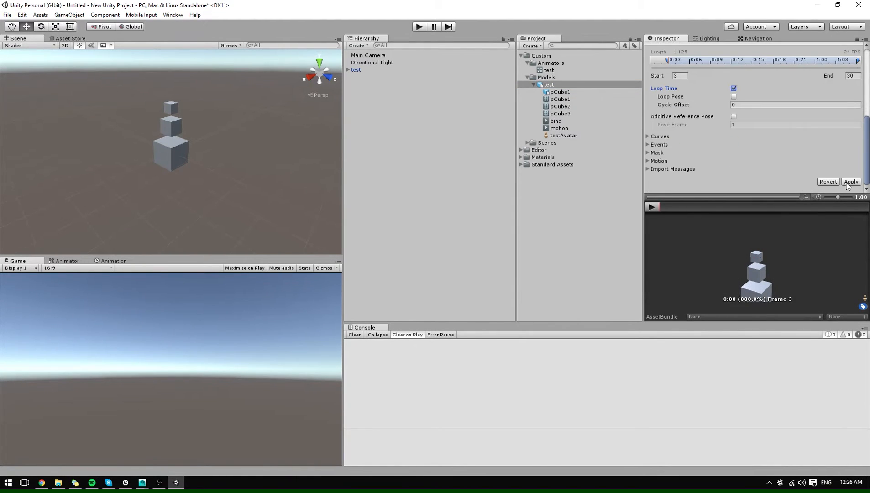
pyautogui.click(417, 28)
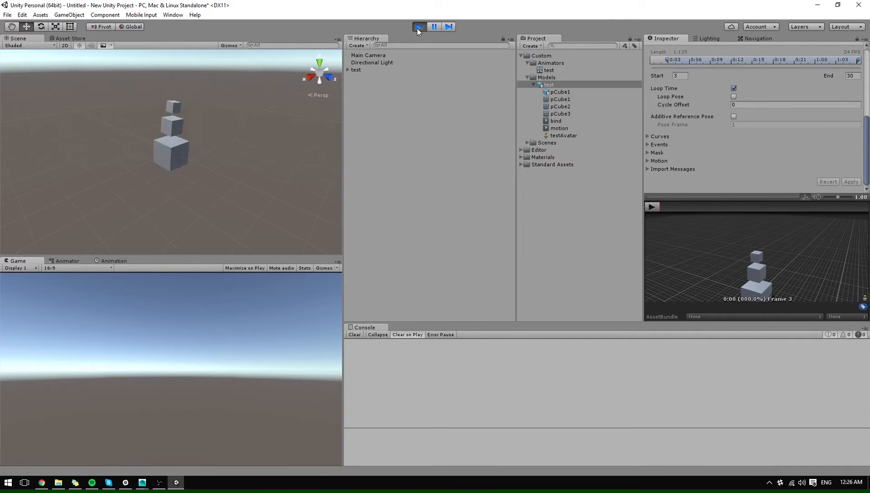
pyautogui.click(418, 27)
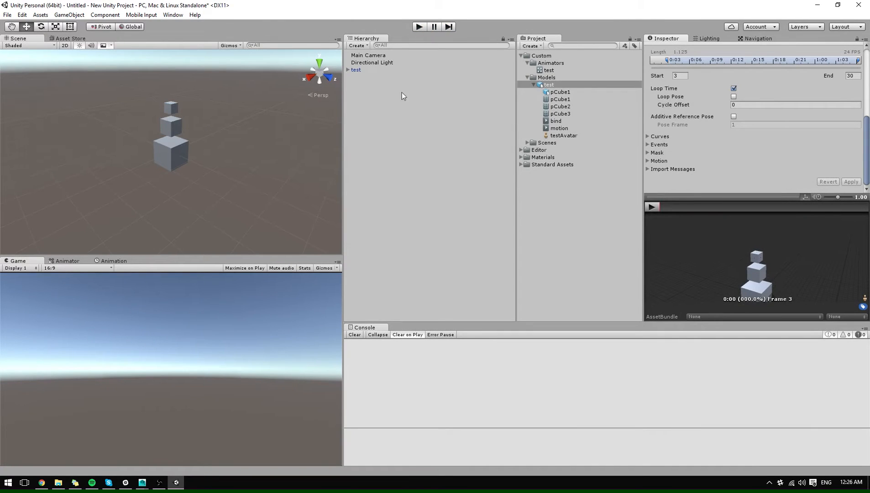
# Step: Cancel saving the Unity scene and switch to the cube stack scene in Maya
pyautogui.hotkey('ctrl', 's')
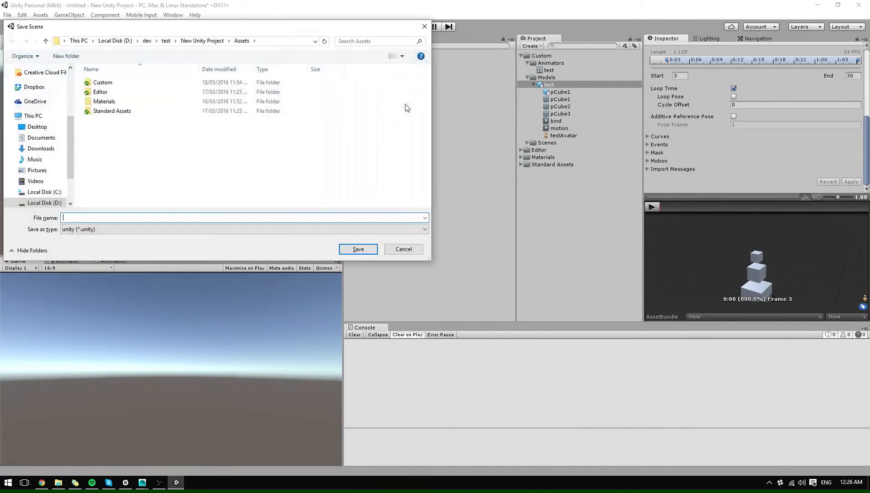
pyautogui.press('Escape')
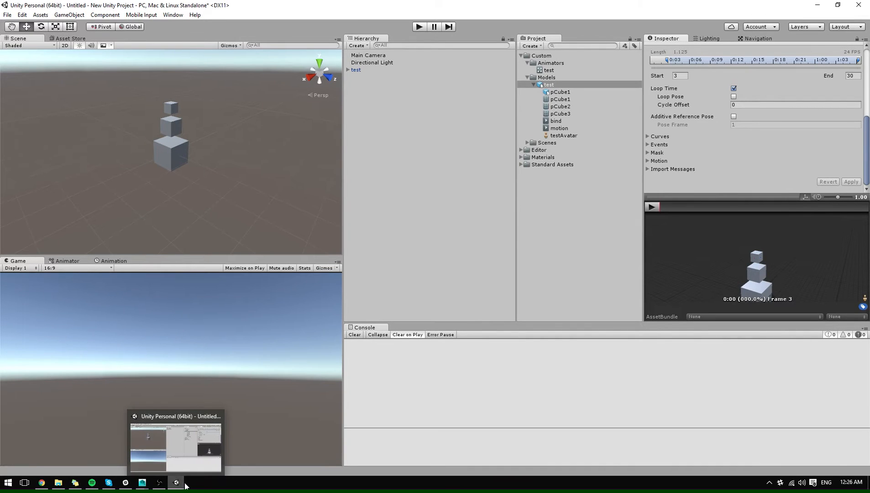
pyautogui.moveTo(143, 484)
pyautogui.click(187, 445)
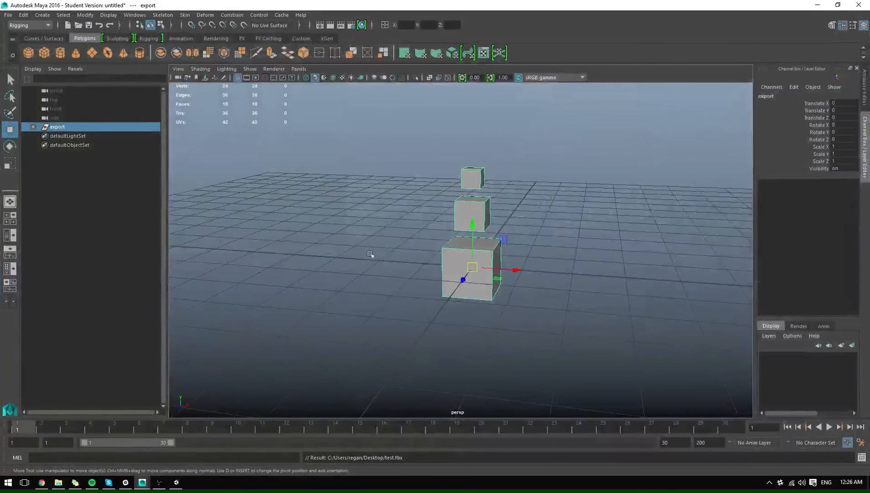
# Step: Expand the export group, select its three cubes to inspect their keyframes, and play the animation from frame 1
pyautogui.moveTo(568, 250)
pyautogui.keyDown('alt'); pyautogui.mouseDown(button='right')
pyautogui.moveTo(515, 223)
pyautogui.moveTo(611, 277)
pyautogui.moveTo(495, 194)
pyautogui.moveTo(583, 257)
pyautogui.mouseUp(button='right'); pyautogui.keyUp('alt')
pyautogui.keyDown('alt'); pyautogui.moveTo(606, 274); pyautogui.dragTo(452, 287); pyautogui.keyUp('alt')
pyautogui.keyDown('shift'); pyautogui.click(33, 127); pyautogui.keyUp('shift')
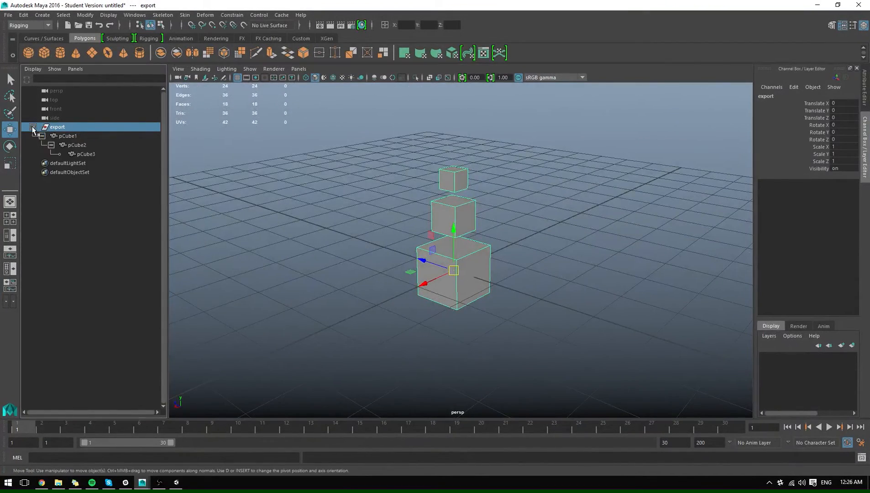
pyautogui.moveTo(86, 154); pyautogui.dragTo(70, 136)
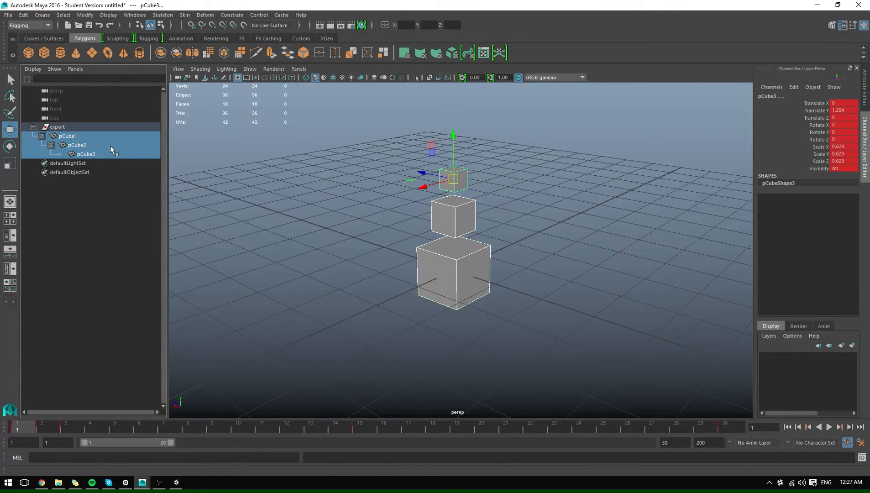
pyautogui.moveTo(60, 129); pyautogui.dragTo(87, 156)
pyautogui.hotkey('alt', 'v')
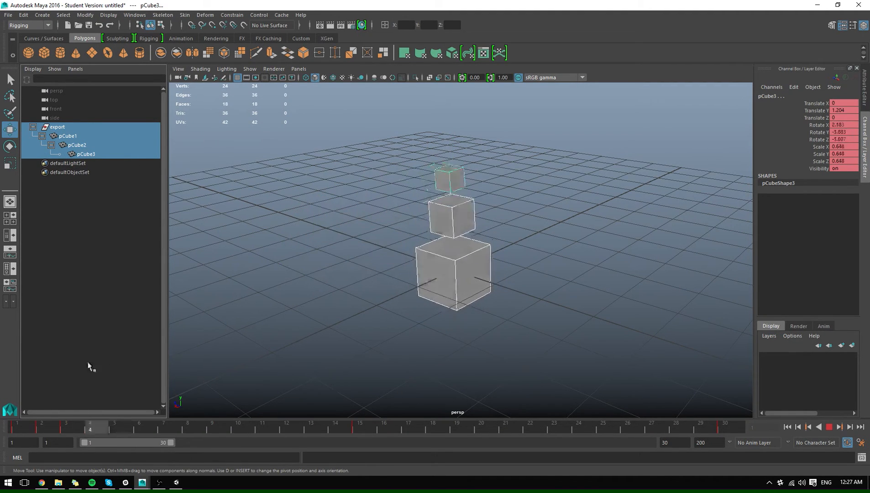
pyautogui.click(21, 428)
# Step: Duplicate the pCube1 stack and move the copy to about -2.47 on the Z axis
pyautogui.keyDown('alt'); pyautogui.moveTo(594, 217); pyautogui.dragTo(583, 249, button='right'); pyautogui.keyUp('alt')
pyautogui.keyDown('alt'); pyautogui.moveTo(582, 248); pyautogui.dragTo(477, 261); pyautogui.keyUp('alt')
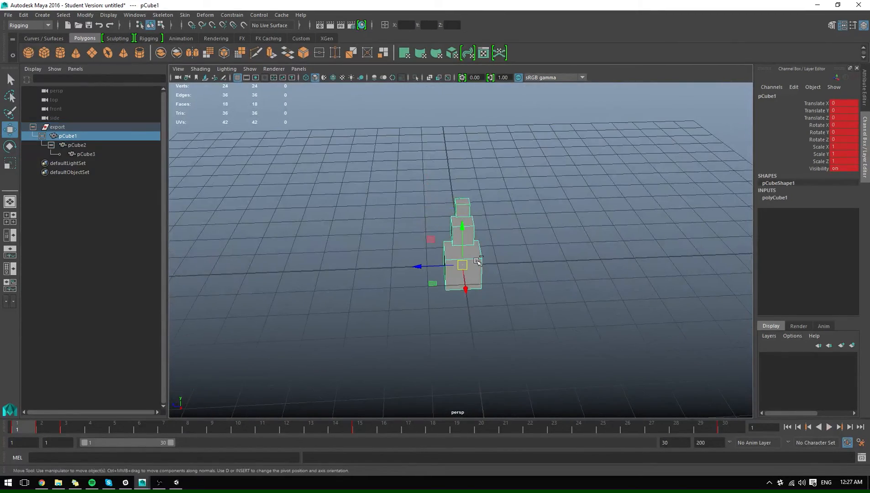
pyautogui.hotkey('ctrl', 'd')
pyautogui.moveTo(419, 266); pyautogui.dragTo(508, 263)
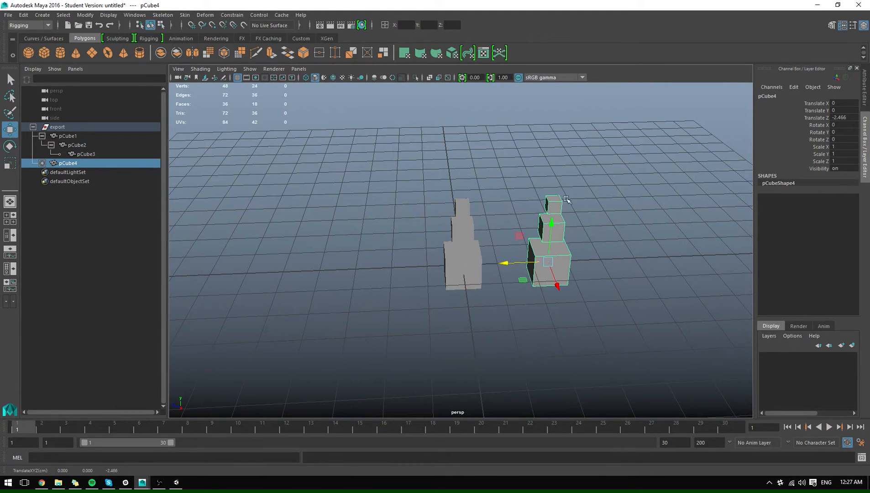
# Step: Delete the two upper cubes of the duplicated stack, keeping only its base cube
pyautogui.click(538, 231)
pyautogui.press('Delete')
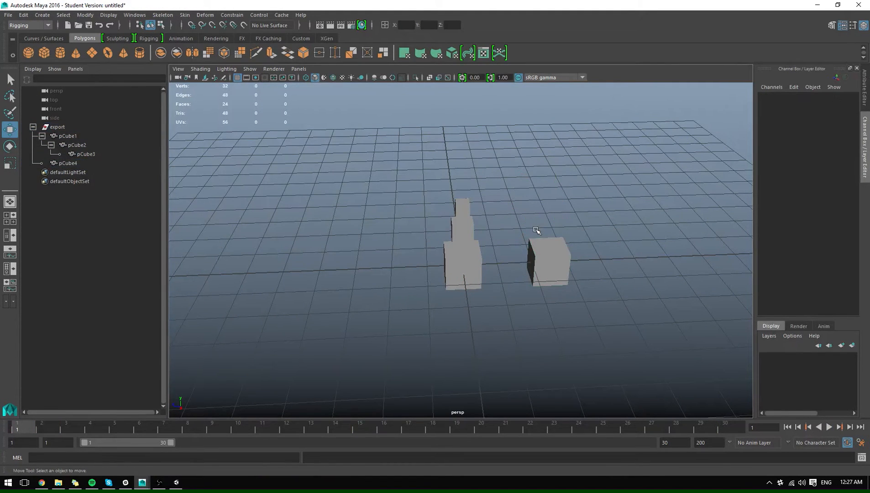
pyautogui.keyDown('alt'); pyautogui.moveTo(536, 231); pyautogui.dragTo(482, 242); pyautogui.keyUp('alt')
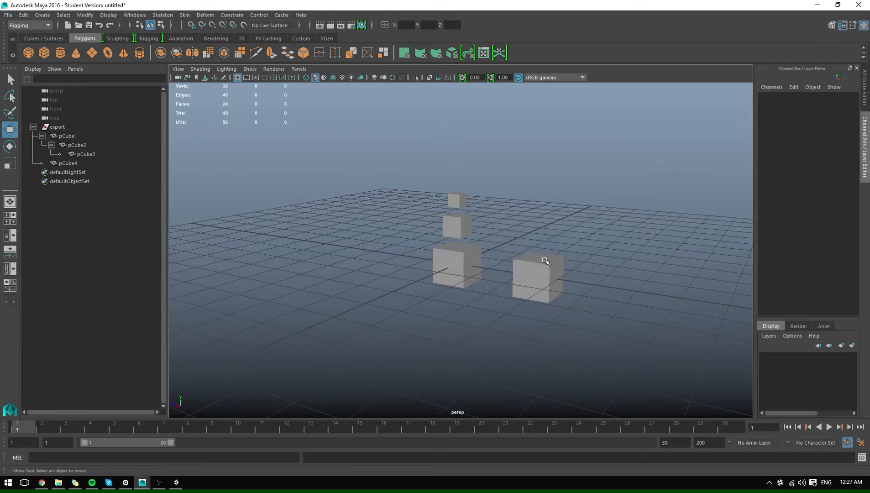
# Step: Orient-constrain pCube4 to pCube1 on all axes with Maintain offset enabled and a weight of 1
pyautogui.click(451, 261)
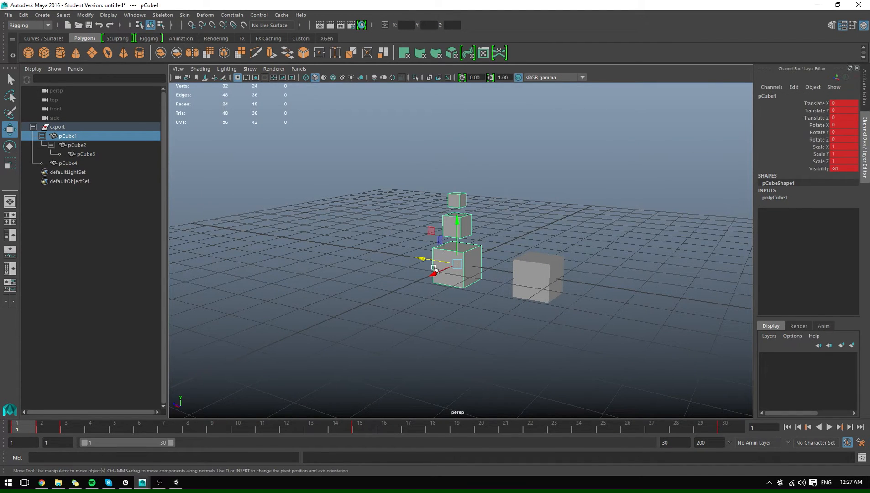
pyautogui.click(528, 267)
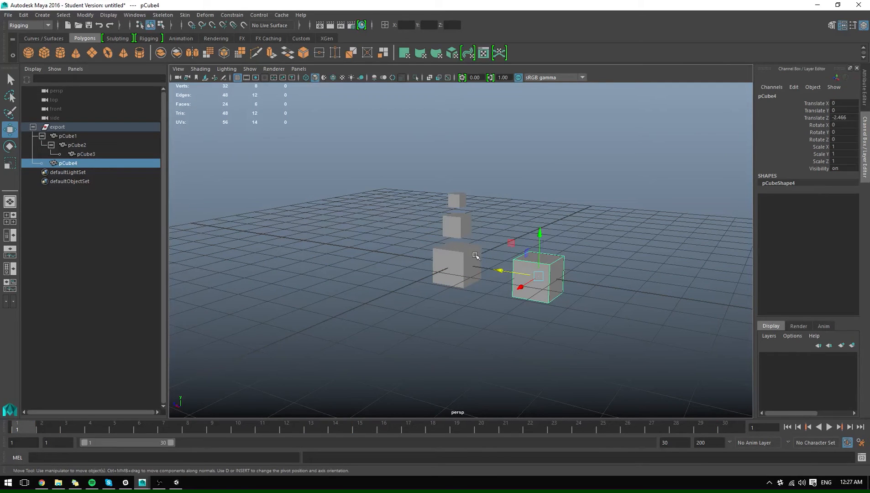
pyautogui.click(449, 256)
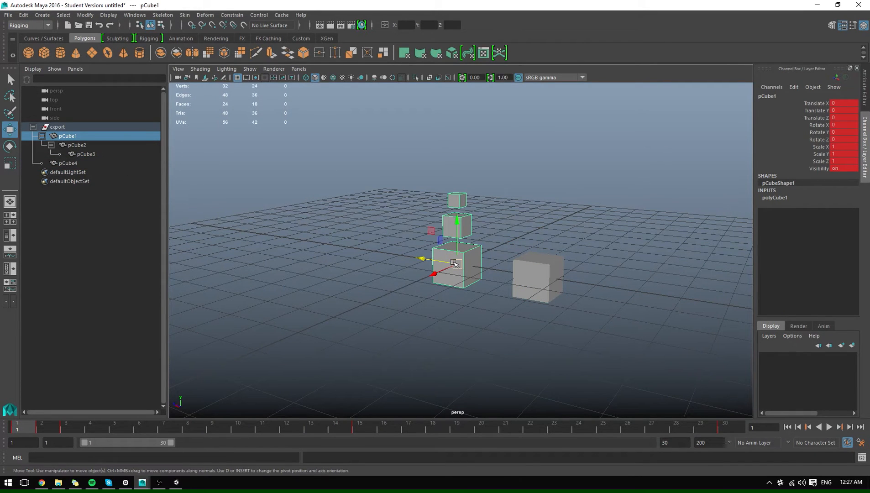
pyautogui.keyDown('shift'); pyautogui.click(524, 267); pyautogui.keyUp('shift')
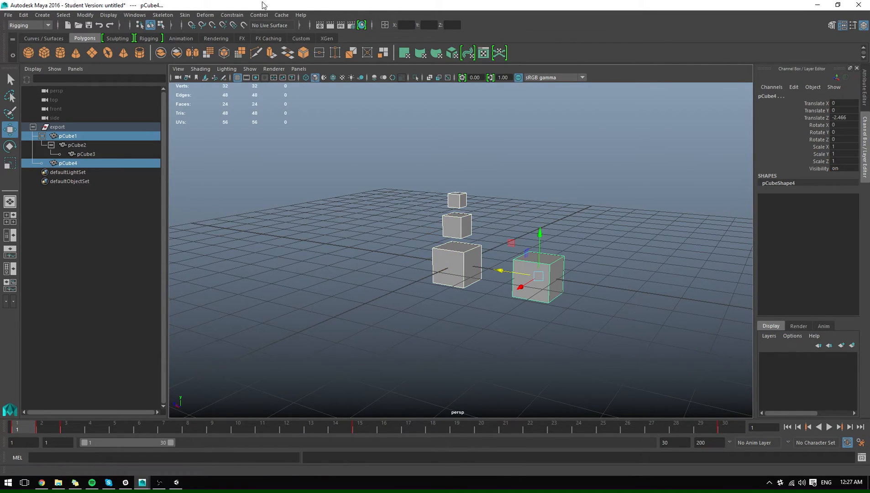
pyautogui.click(29, 26)
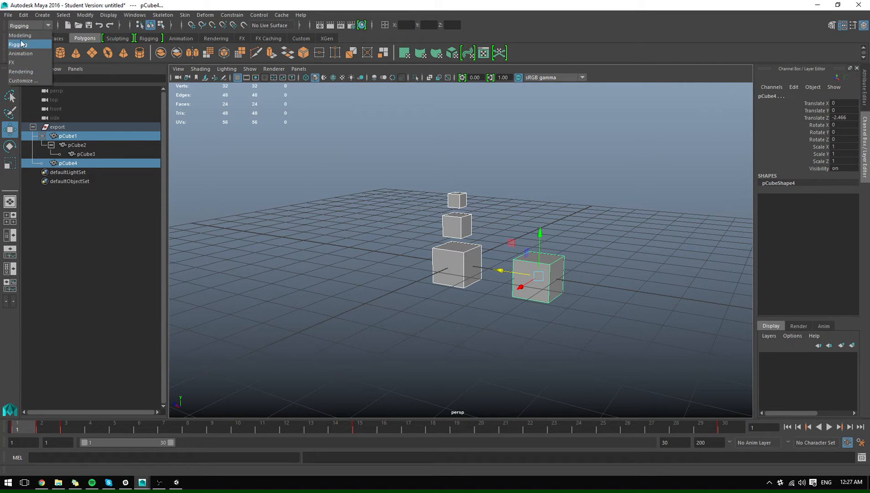
pyautogui.click(232, 15)
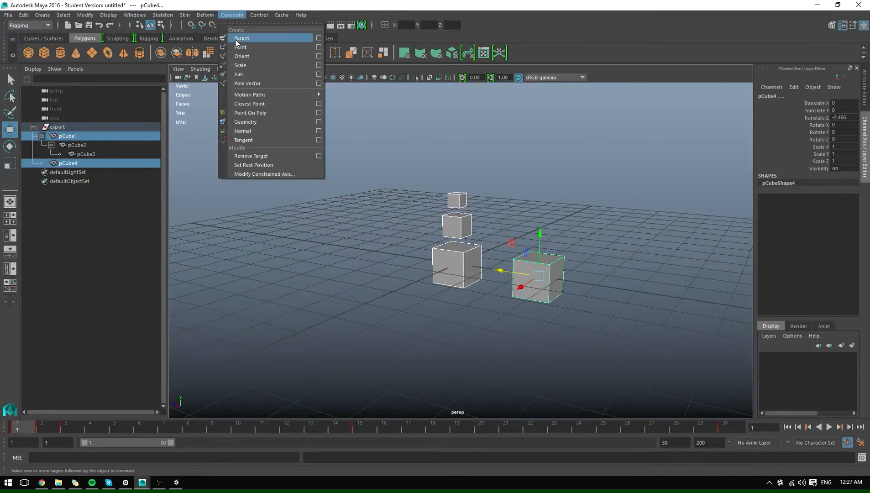
pyautogui.click(319, 56)
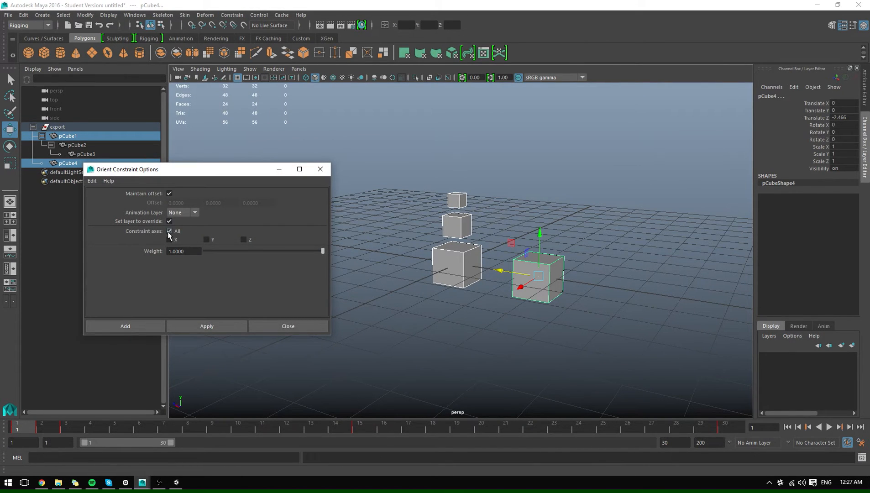
pyautogui.click(220, 326)
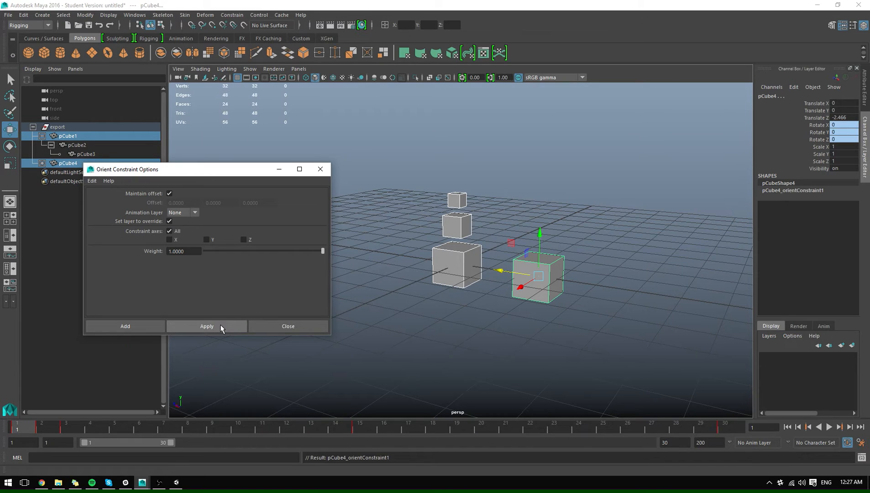
# Step: Rotate pCube1 to test the orient constraint on pCube4, and undo the rotation
pyautogui.click(456, 263)
pyautogui.press('e')
pyautogui.moveTo(456, 261); pyautogui.dragTo(507, 262)
pyautogui.hotkey('ctrl', 'z')
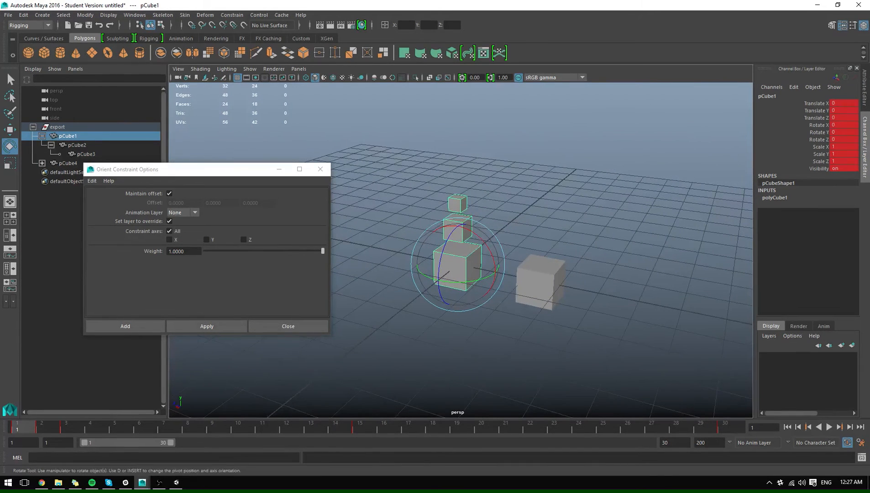
# Step: Play and scrub the animation, checking pCube4's constrained rotation and its timeline keys against pCube1
pyautogui.hotkey('alt', 'v')
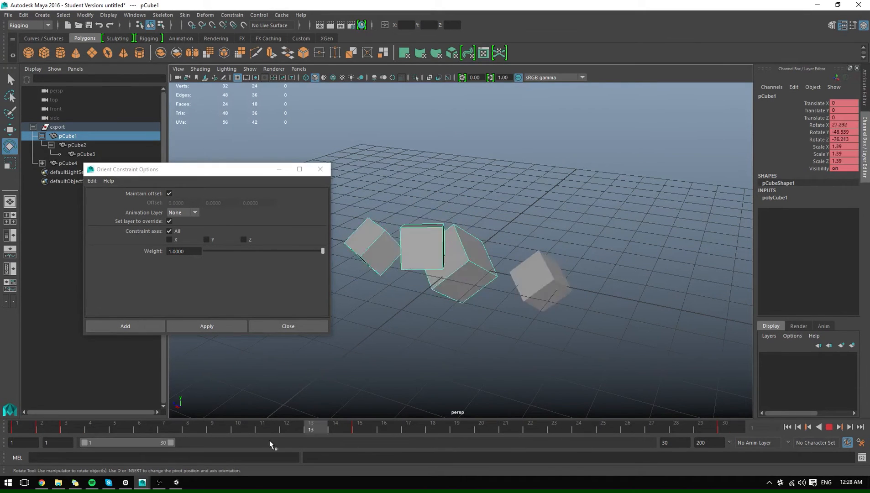
pyautogui.moveTo(308, 415); pyautogui.dragTo(579, 424)
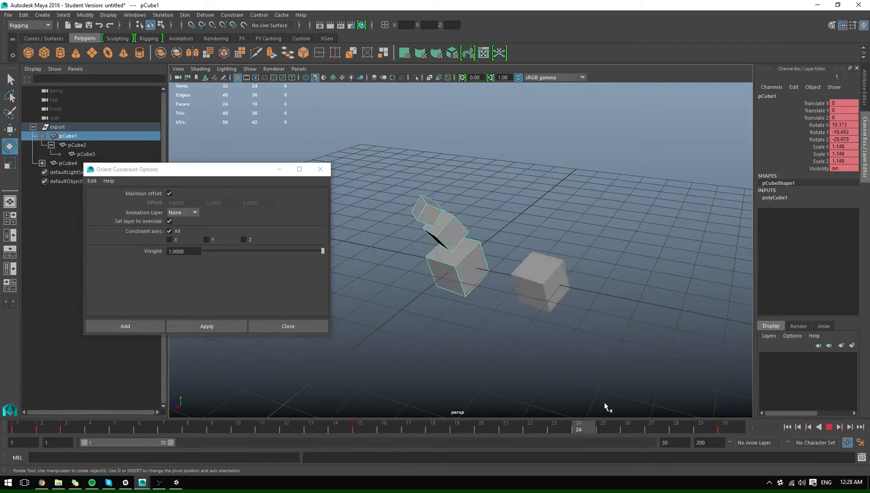
pyautogui.press('Escape')
pyautogui.click(547, 286)
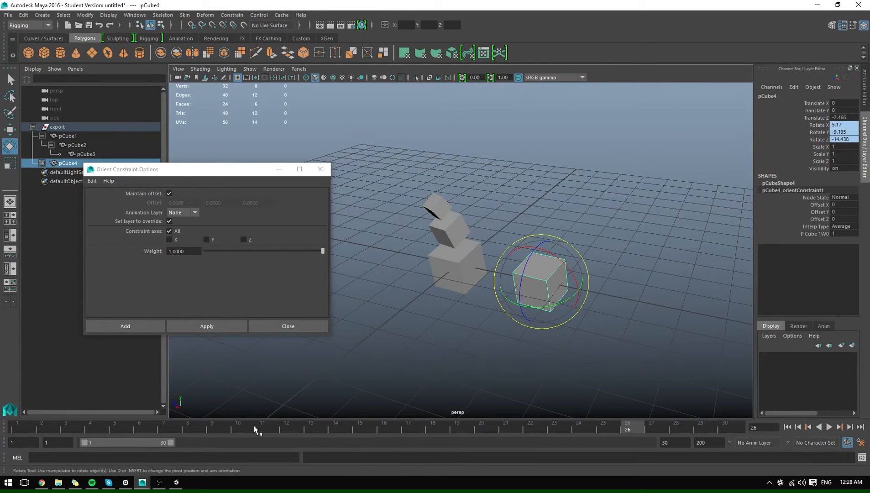
pyautogui.hotkey('alt', 'v')
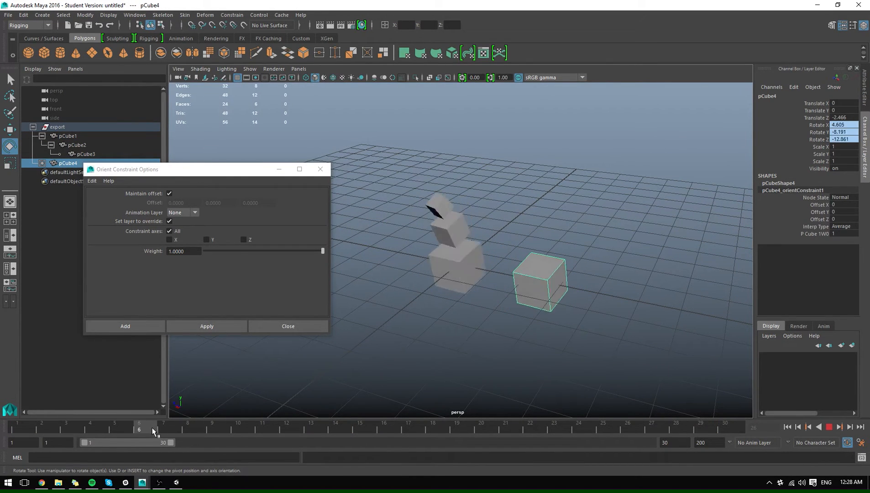
pyautogui.press('Escape')
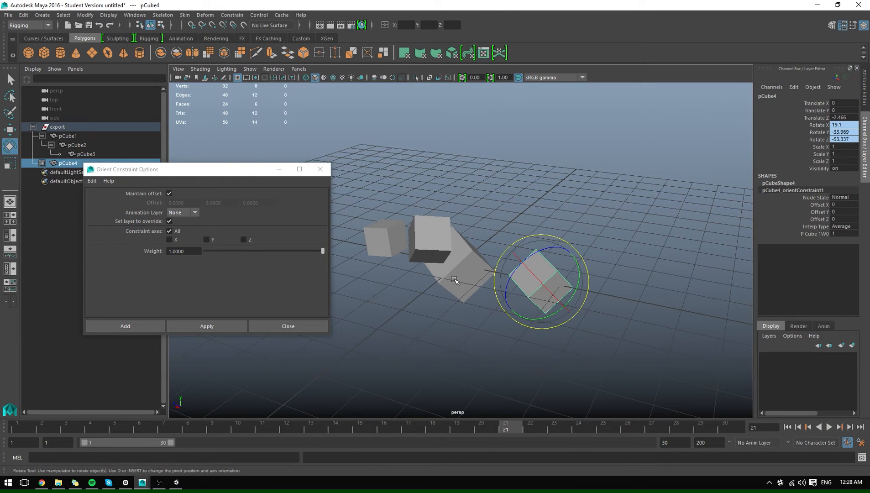
pyautogui.moveTo(506, 426); pyautogui.dragTo(838, 442)
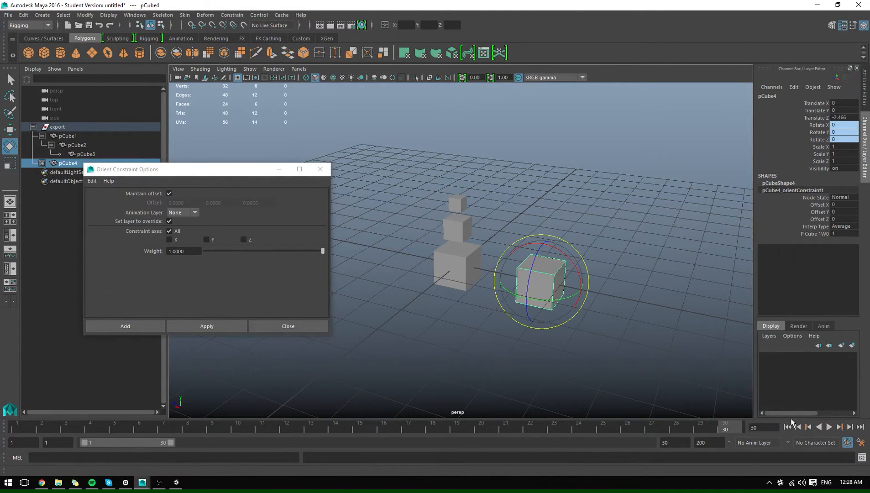
pyautogui.hotkey('alt', 'v')
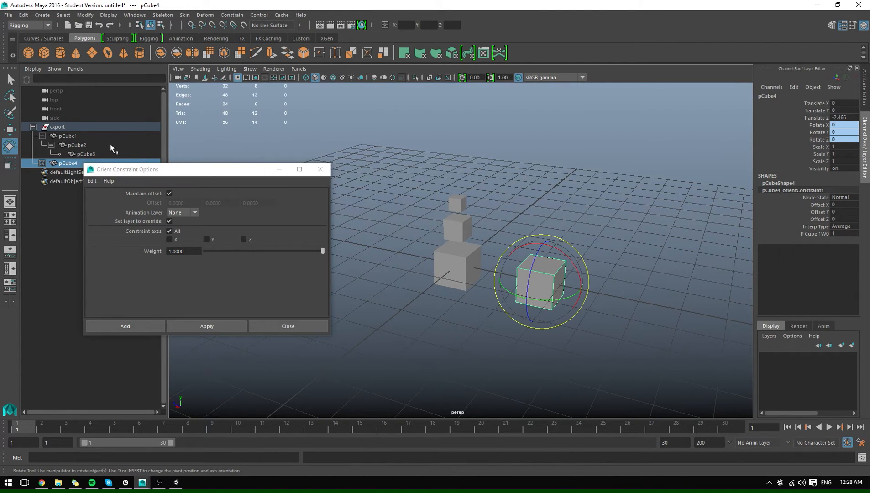
# Step: Unparent pCube4 from the export group and check the orient constraint nested under it
pyautogui.click(33, 127)
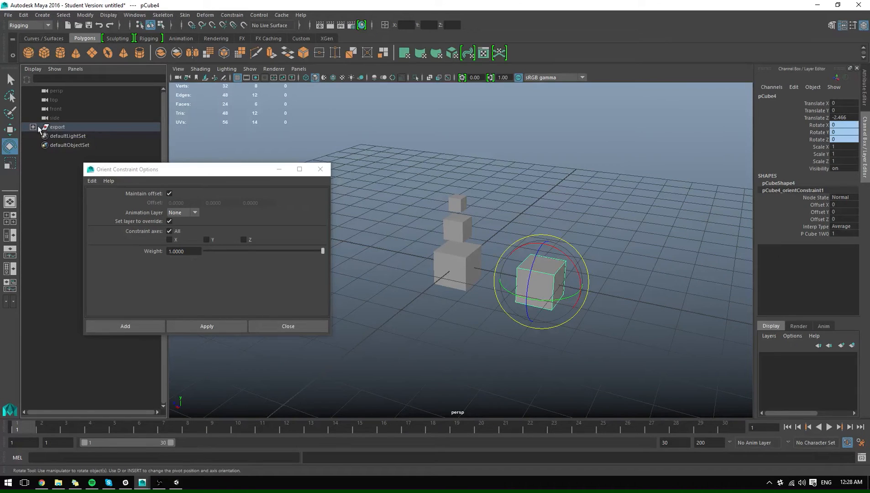
pyautogui.click(41, 128)
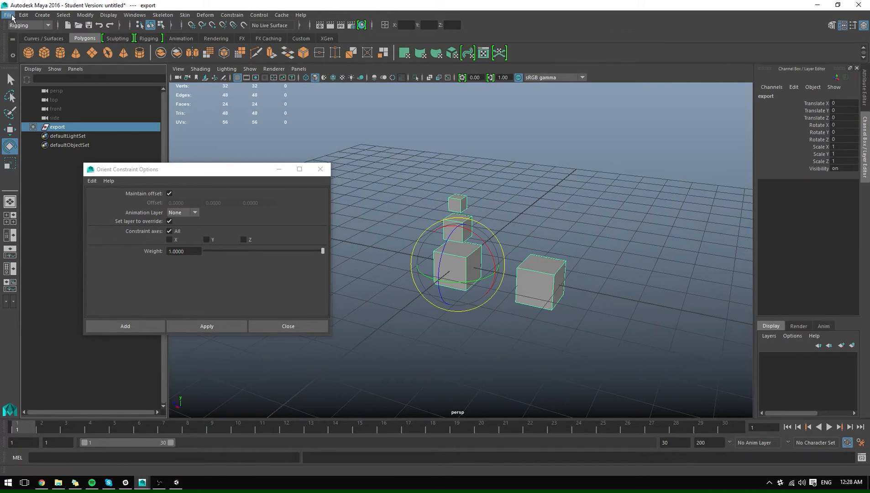
pyautogui.click(33, 127)
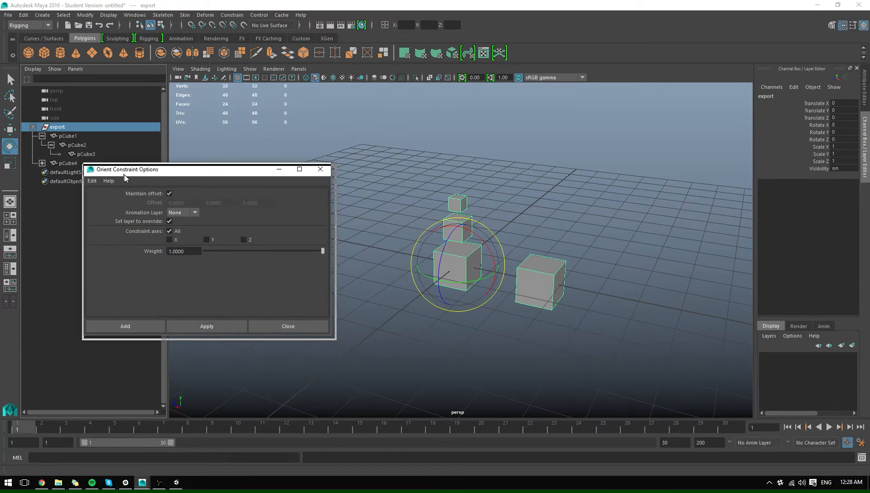
pyautogui.moveTo(114, 169); pyautogui.dragTo(168, 208)
pyautogui.click(71, 164)
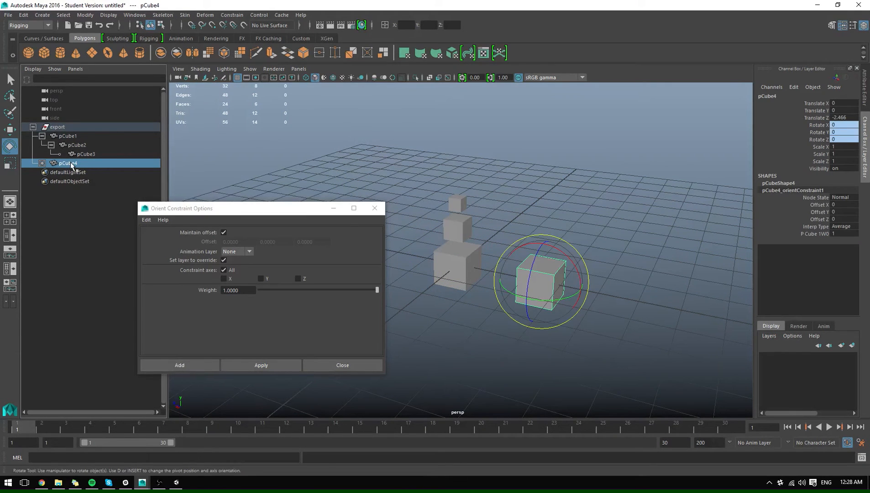
pyautogui.hotkey('shift', 'p')
pyautogui.click(33, 163)
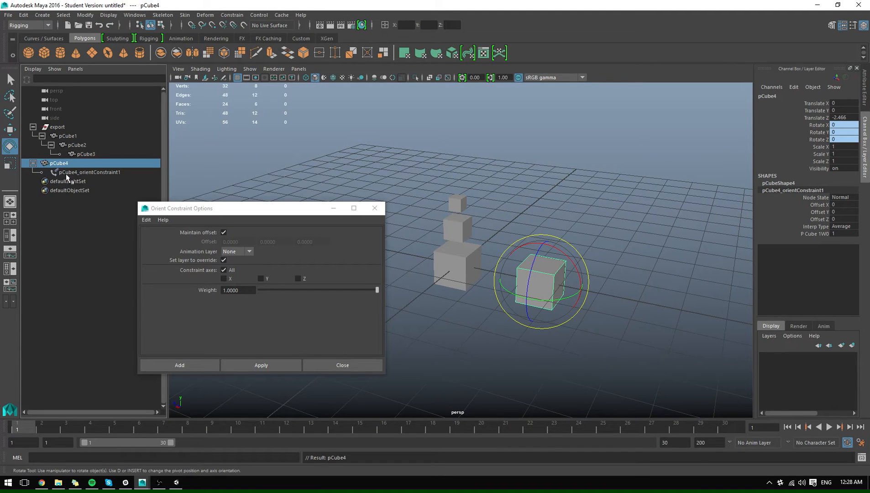
pyautogui.click(32, 164)
pyautogui.click(32, 163)
pyautogui.click(33, 163)
# Step: Export the export group together with pCube4 as FBX, replacing test.fbx on the Desktop
pyautogui.click(33, 127)
pyautogui.click(61, 128)
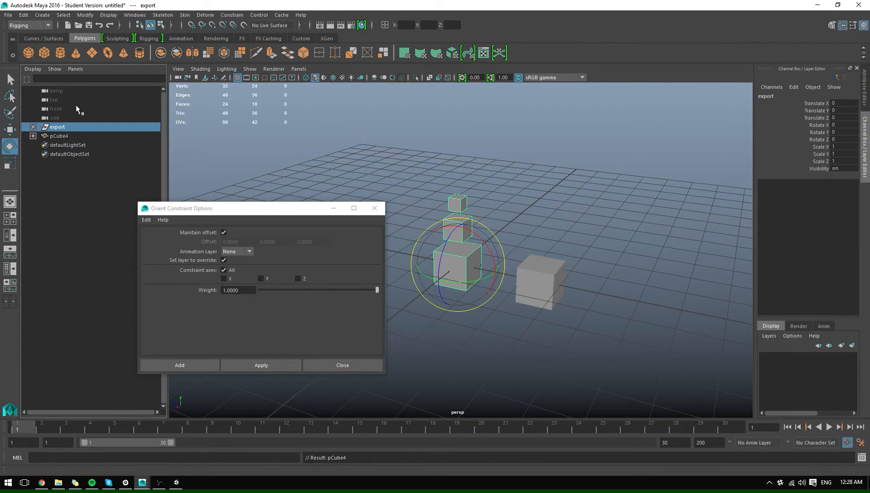
pyautogui.keyDown('ctrl'); pyautogui.click(62, 136); pyautogui.keyUp('ctrl')
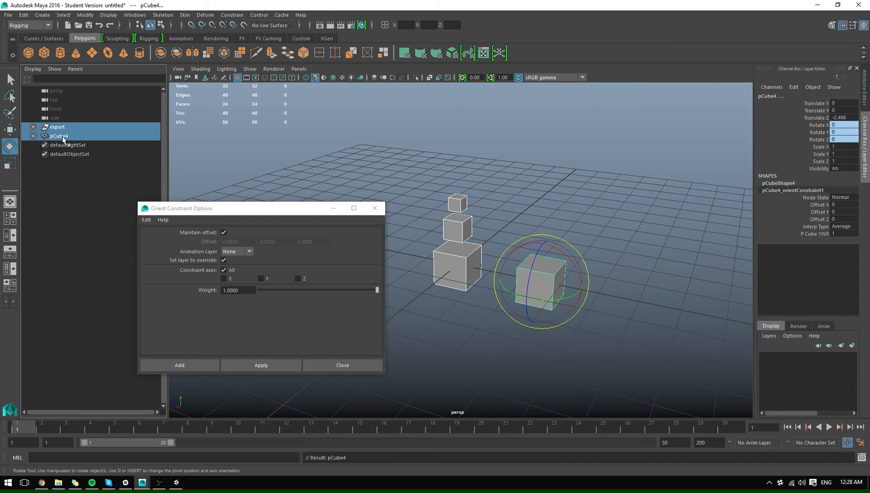
pyautogui.click(8, 15)
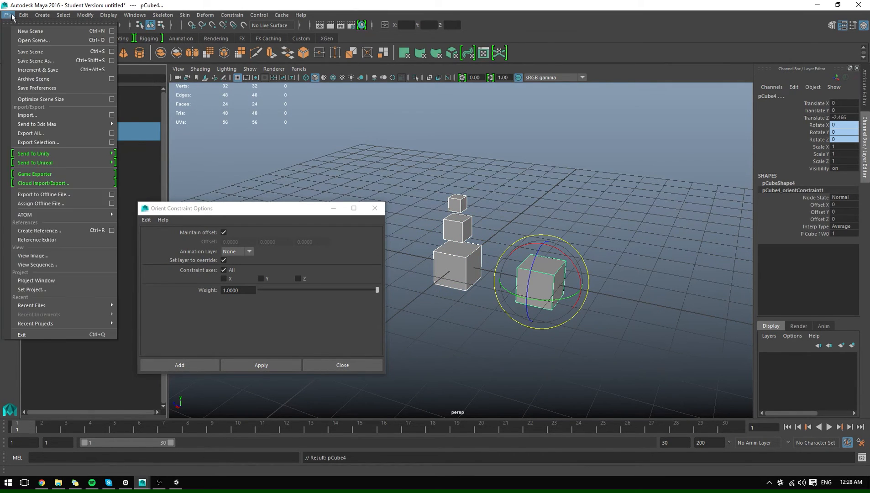
pyautogui.moveTo(21, 18)
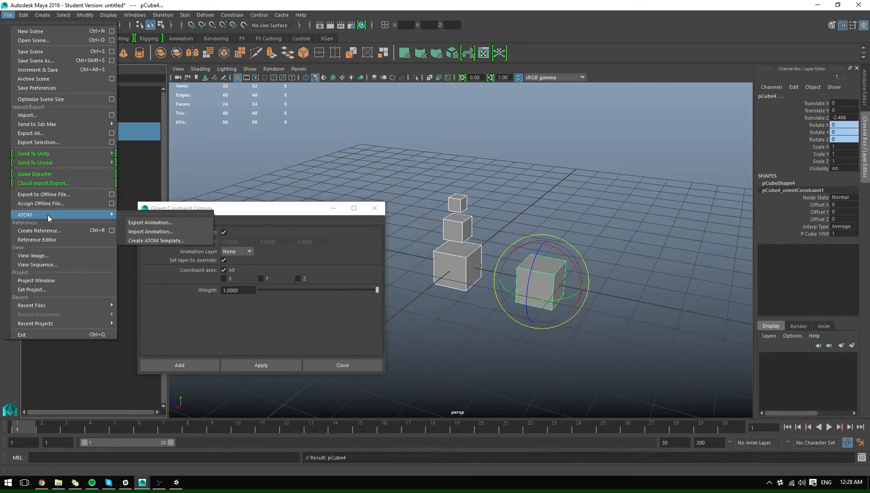
pyautogui.click(44, 141)
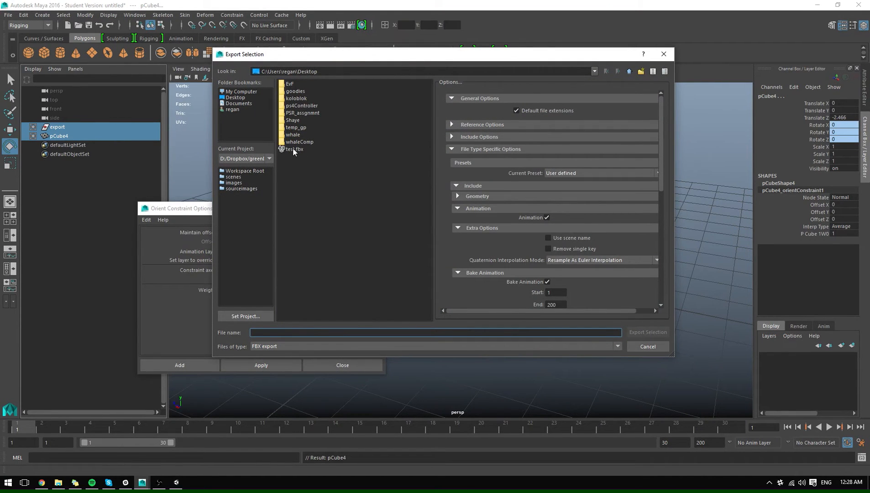
pyautogui.doubleClick(292, 149)
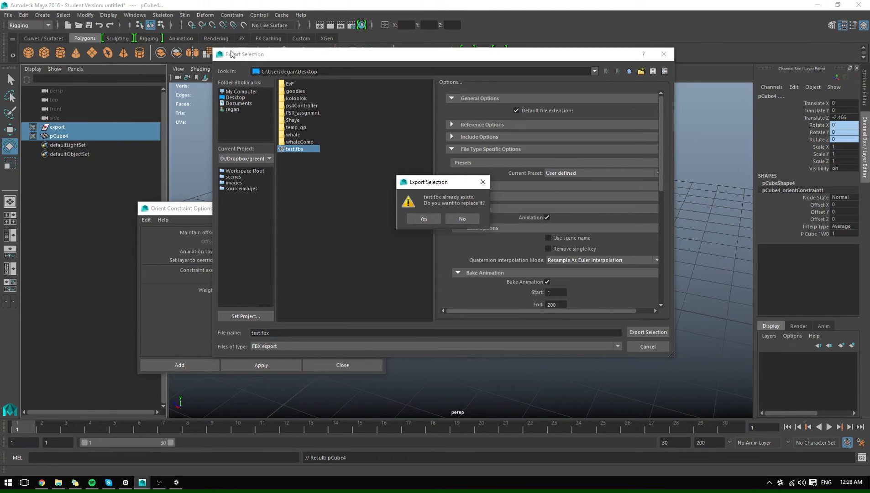
pyautogui.press('Return')
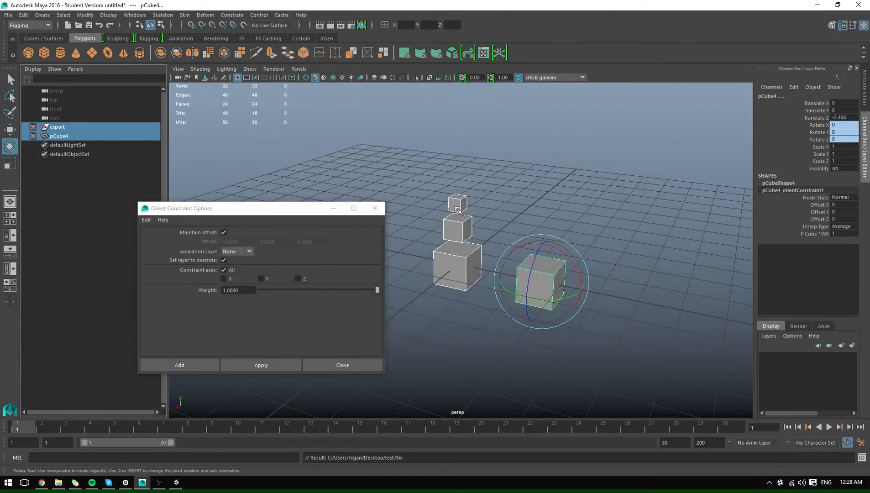
# Step: Import test.fbx from the Desktop into the Unity project
pyautogui.press('super+d')
pyautogui.click(144, 368)
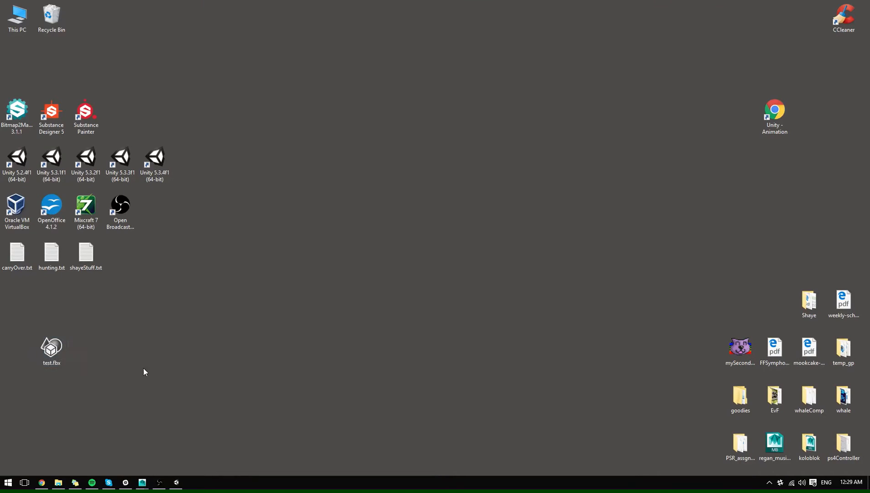
pyautogui.click(58, 344)
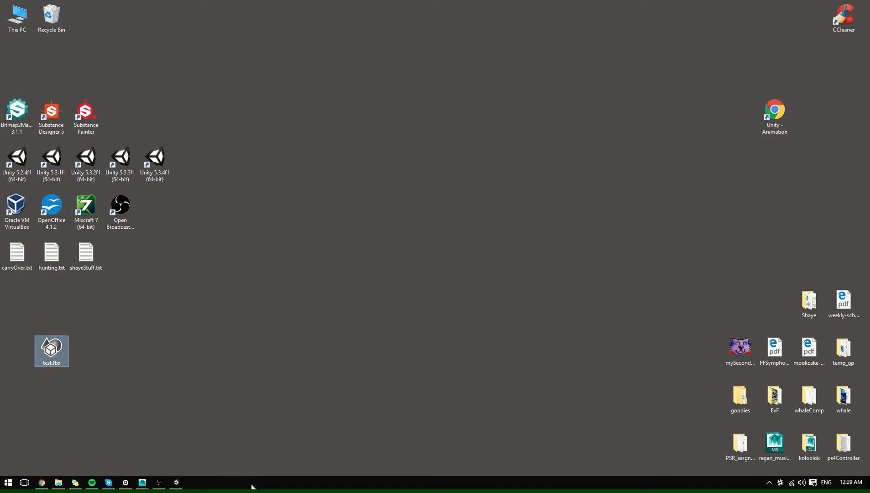
pyautogui.moveTo(97, 395); pyautogui.dragTo(562, 230)
# Step: Delete the old test model from the Models folder and move the newly imported test model into it
pyautogui.click(547, 85)
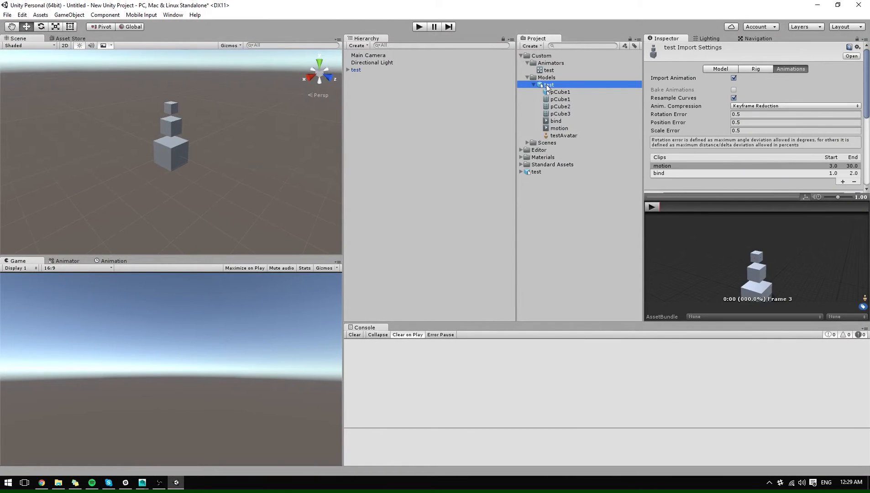
pyautogui.press('Delete')
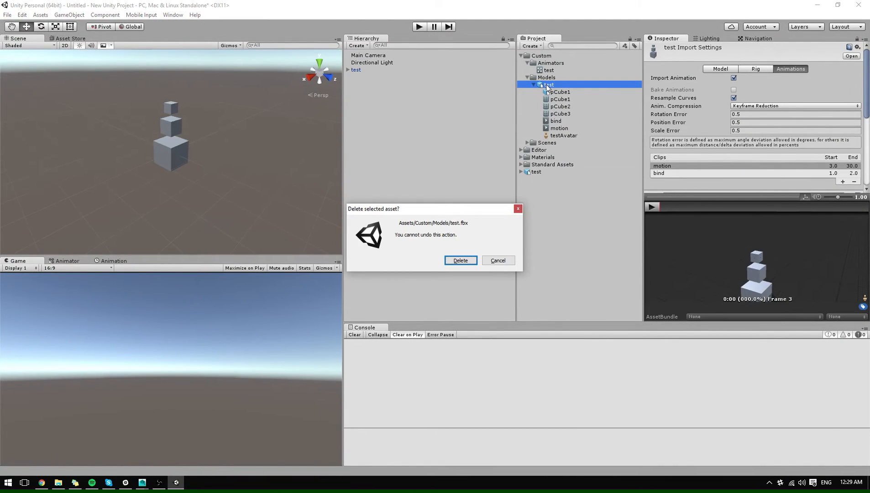
pyautogui.press('Return')
pyautogui.moveTo(530, 115); pyautogui.dragTo(545, 80)
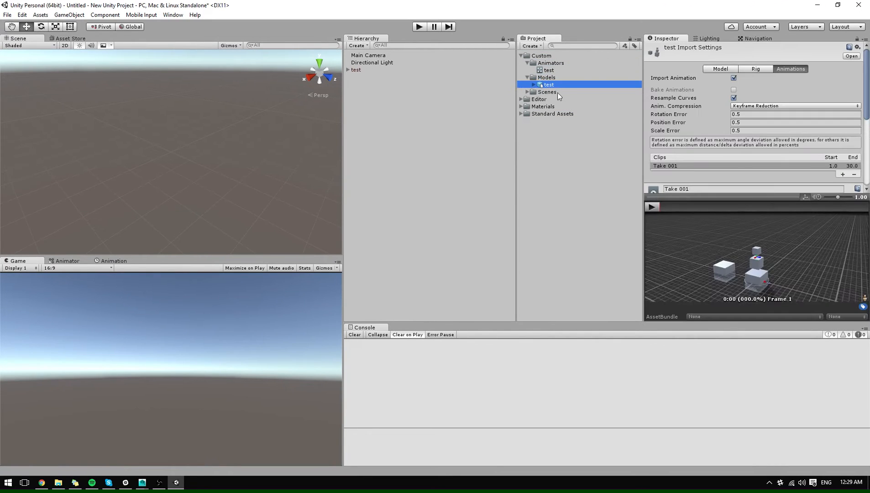
# Step: Rename the Take 001 clip of the test model as bind and set its end frame to 2
pyautogui.scroll(-3, 698, 122)
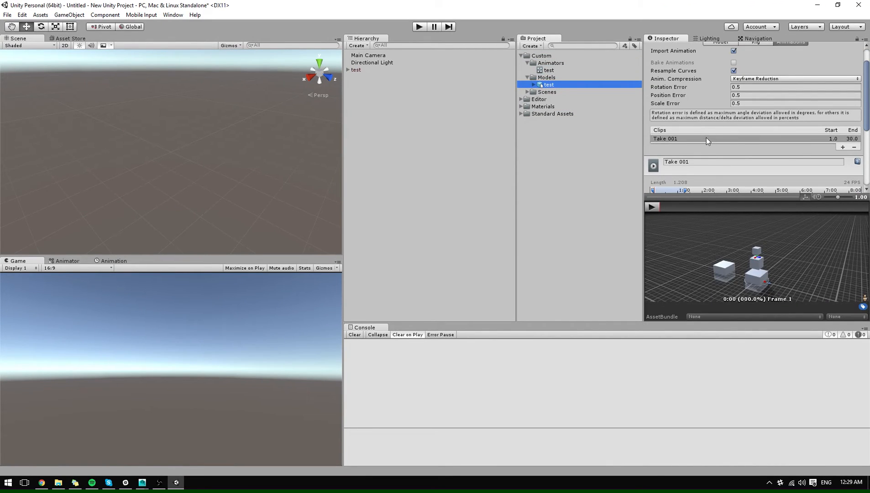
pyautogui.click(705, 138)
pyautogui.click(704, 162)
pyautogui.scroll(-2, 706, 141)
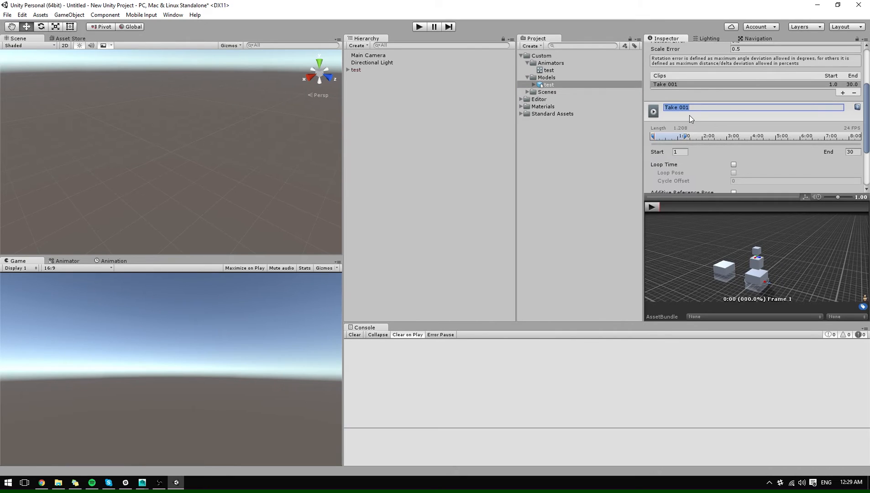
pyautogui.write('bind')
pyautogui.click(857, 151)
pyautogui.write('2')
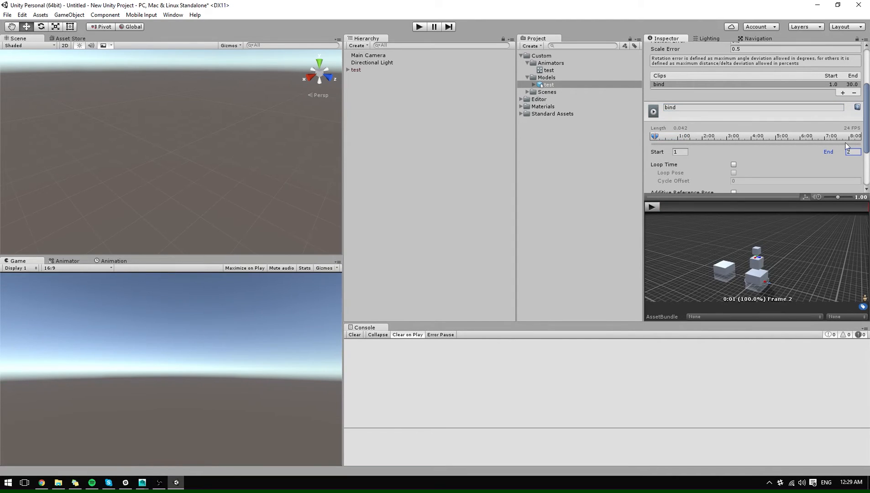
# Step: Add a second clip named motion starting at frame 3 with Loop Time enabled, and play its preview
pyautogui.click(843, 93)
pyautogui.click(676, 115)
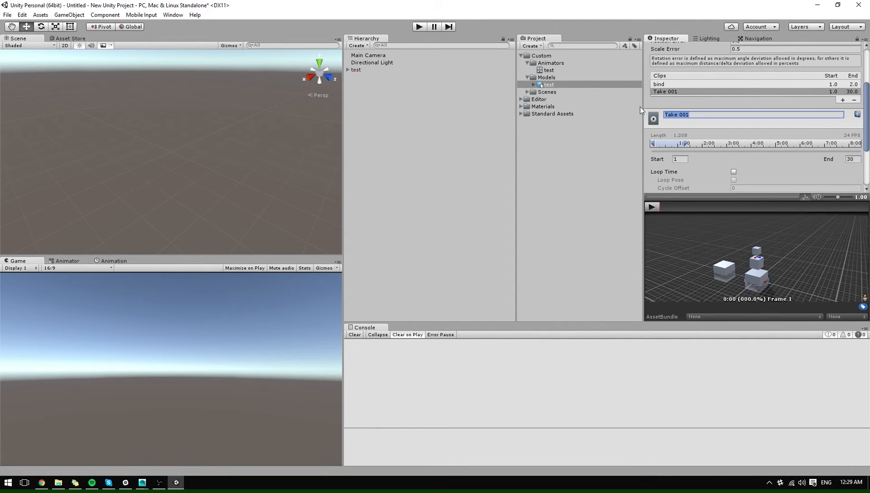
pyautogui.write('motion')
pyautogui.click(679, 159)
pyautogui.press('Tab')
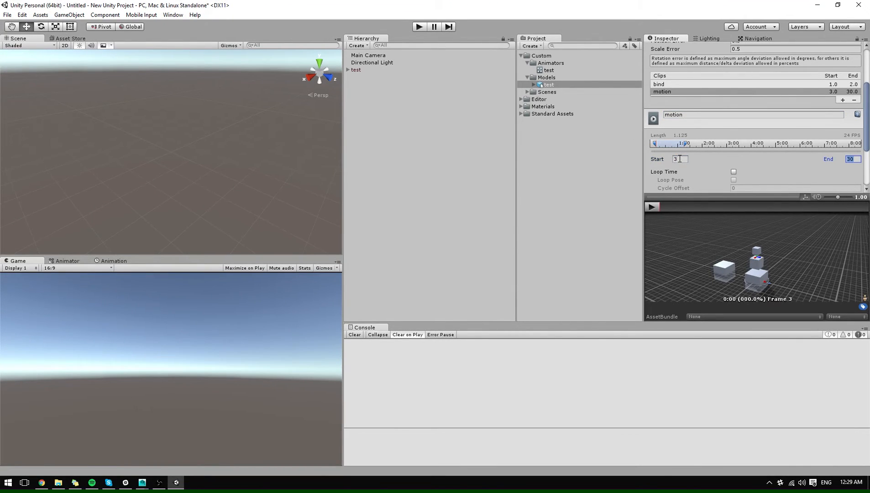
pyautogui.click(733, 172)
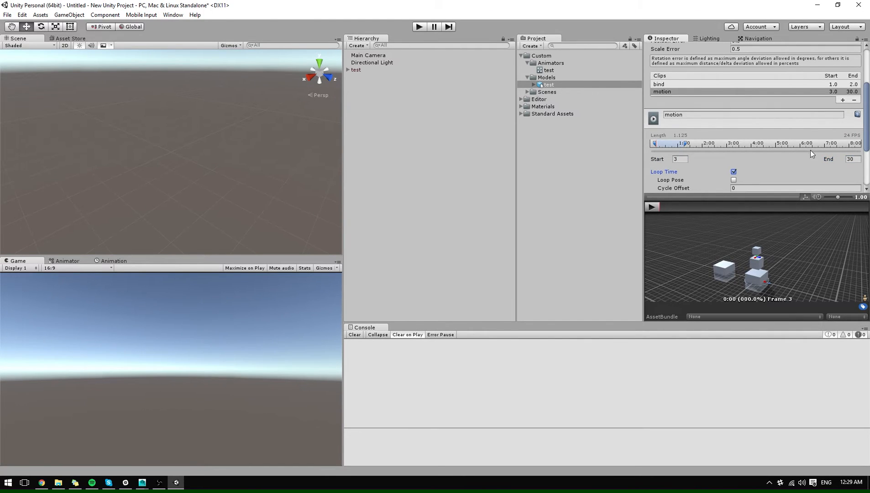
pyautogui.scroll(-3, 810, 150)
pyautogui.click(654, 206)
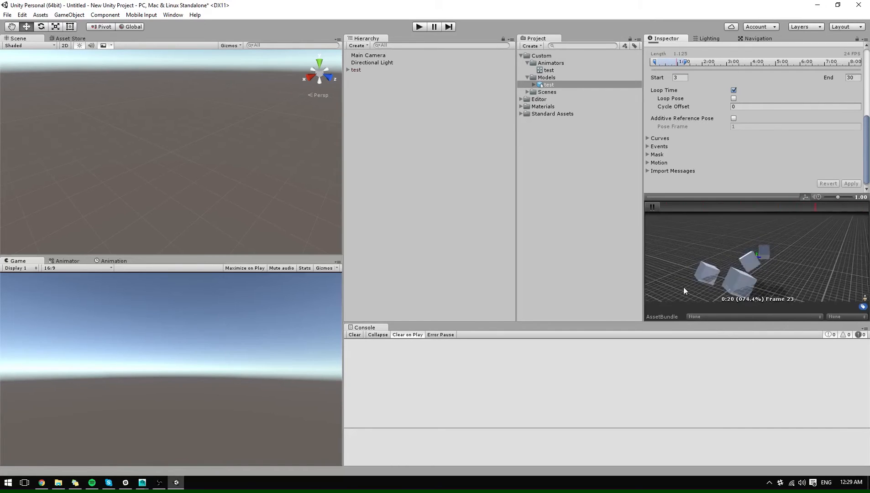
# Step: Switch to Maya, examine the Bake Animation settings in the FBX export options, and return to Unity without exporting
pyautogui.moveTo(142, 485)
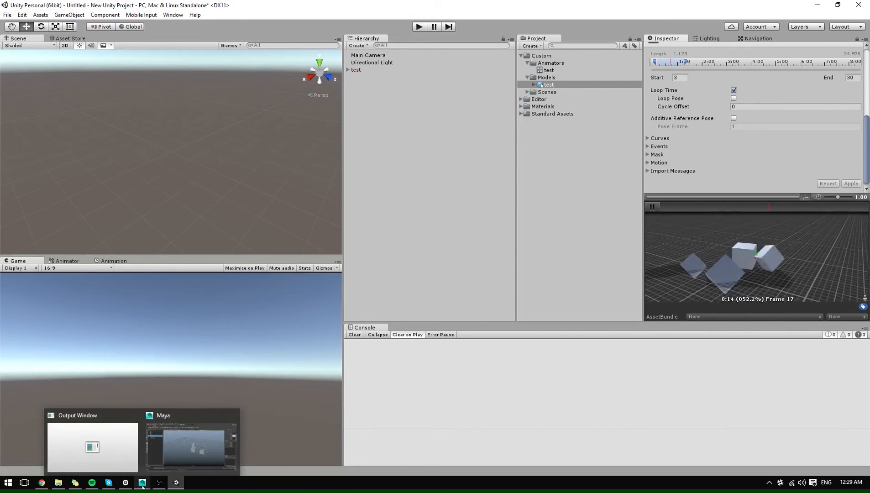
pyautogui.click(170, 461)
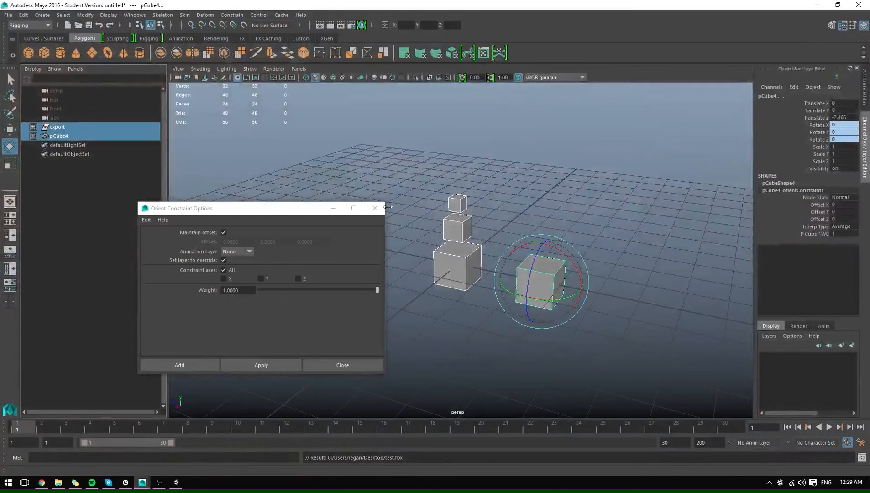
pyautogui.click(375, 208)
pyautogui.click(9, 15)
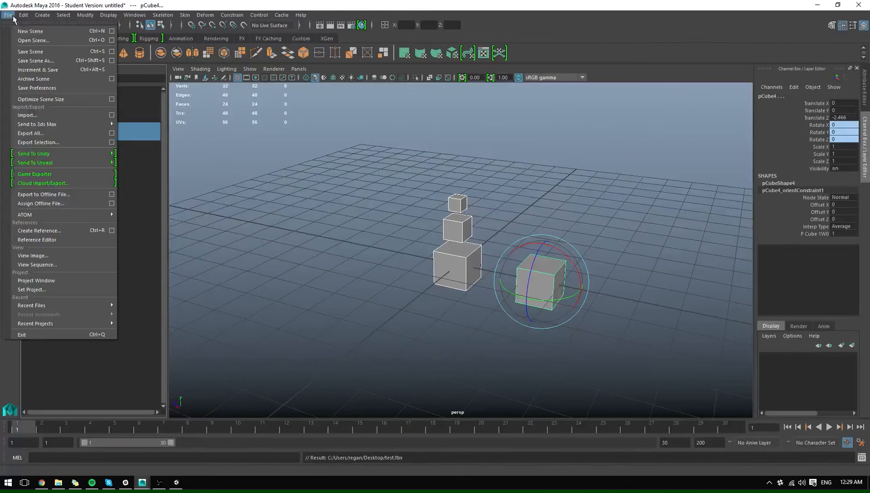
pyautogui.click(44, 141)
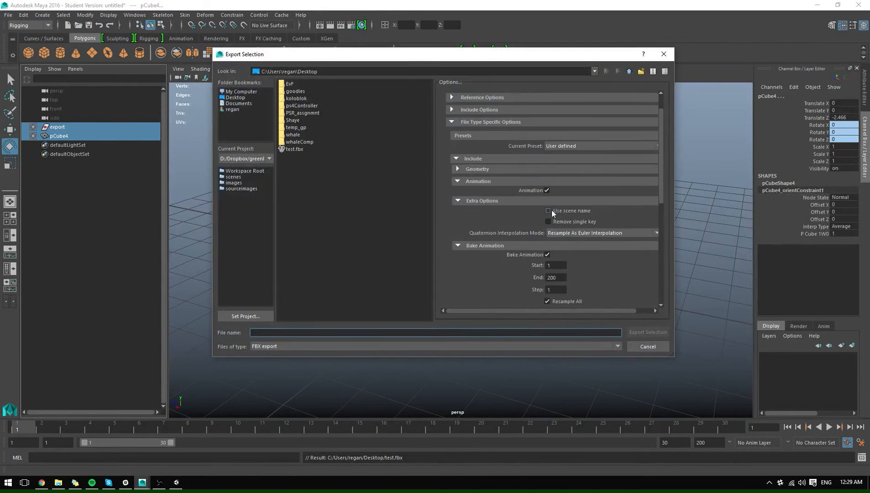
pyautogui.scroll(-3, 551, 210)
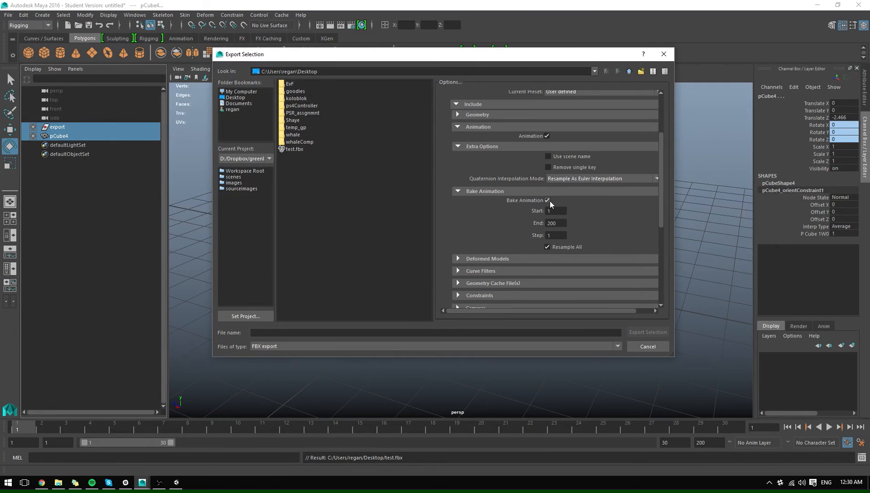
pyautogui.click(643, 349)
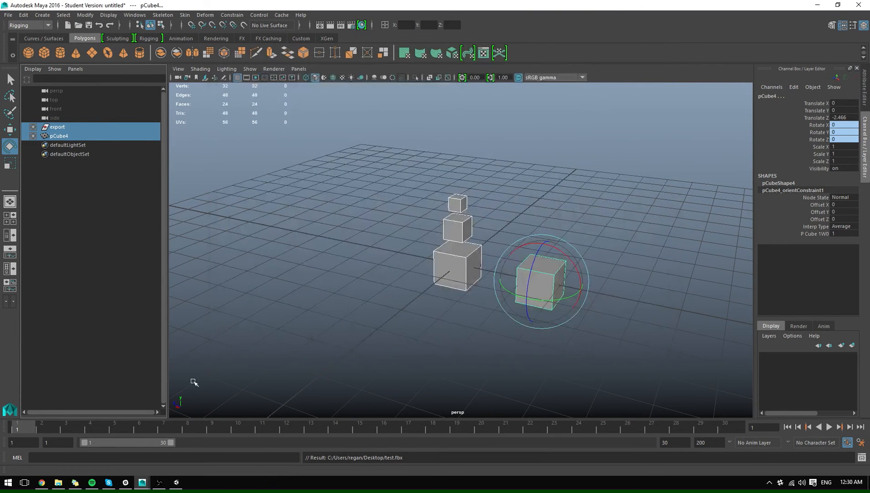
pyautogui.click(176, 482)
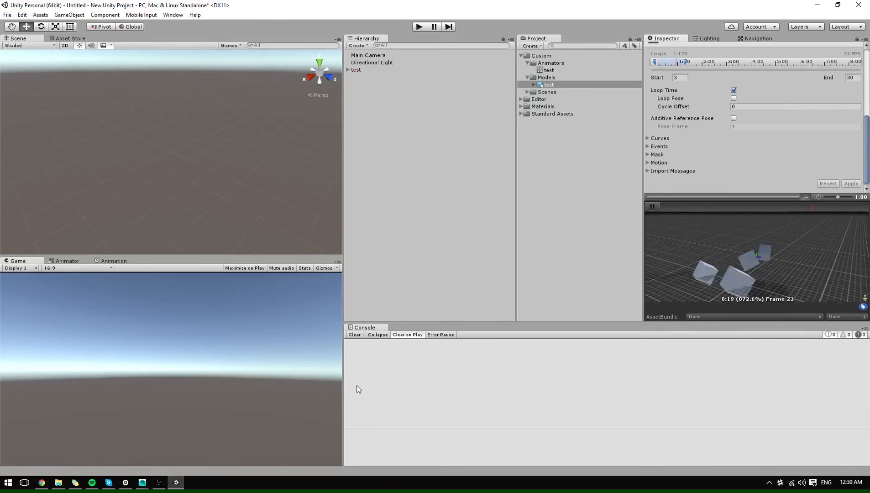
# Step: Replace the old test object in the scene with the new test model and name it test
pyautogui.click(571, 180)
pyautogui.moveTo(547, 86); pyautogui.dragTo(374, 74)
pyautogui.click(361, 69)
pyautogui.press('Delete')
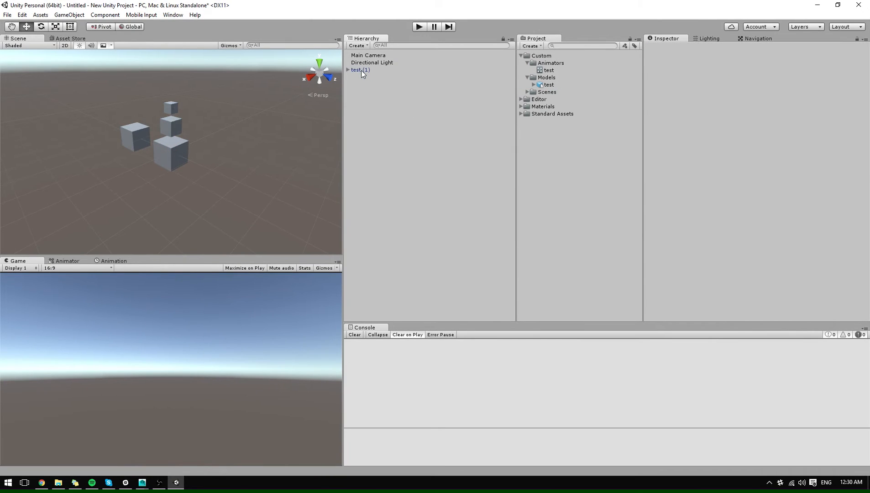
pyautogui.click(361, 70)
pyautogui.click(361, 70)
pyautogui.press('Right')
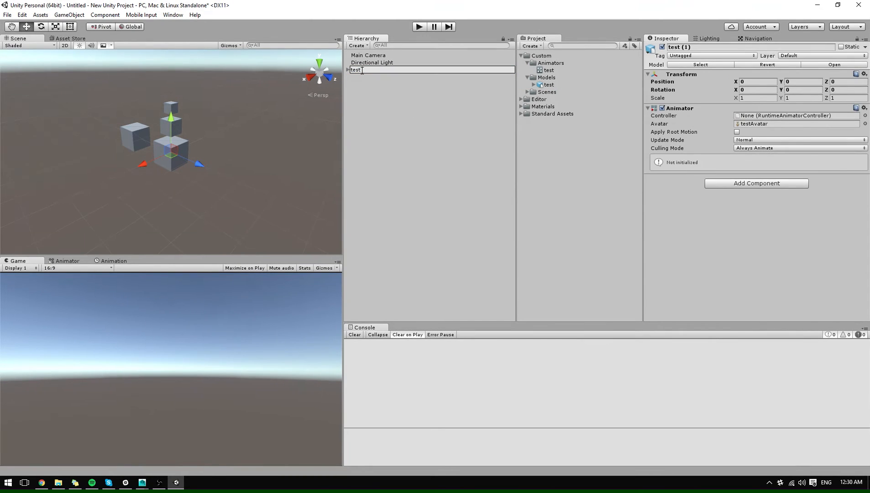
pyautogui.press('Return')
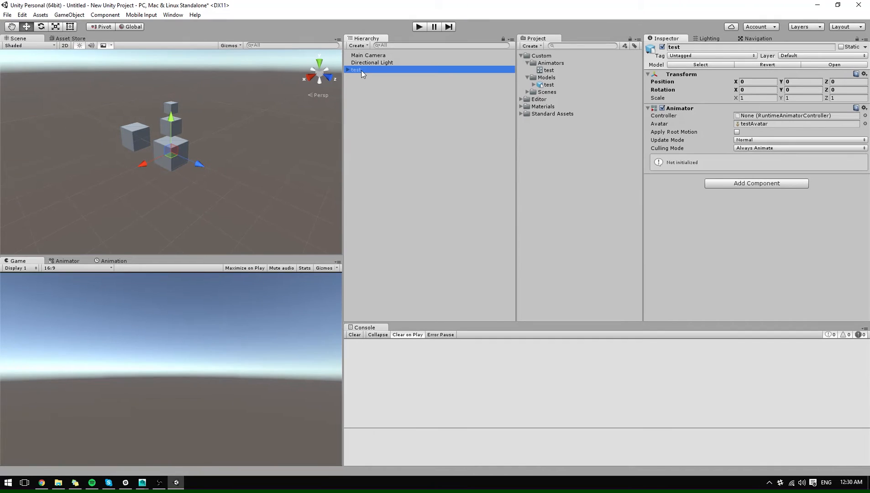
# Step: Replace the old controller in the Animators folder with a new Animator Controller named test
pyautogui.click(543, 70)
pyautogui.press('Delete')
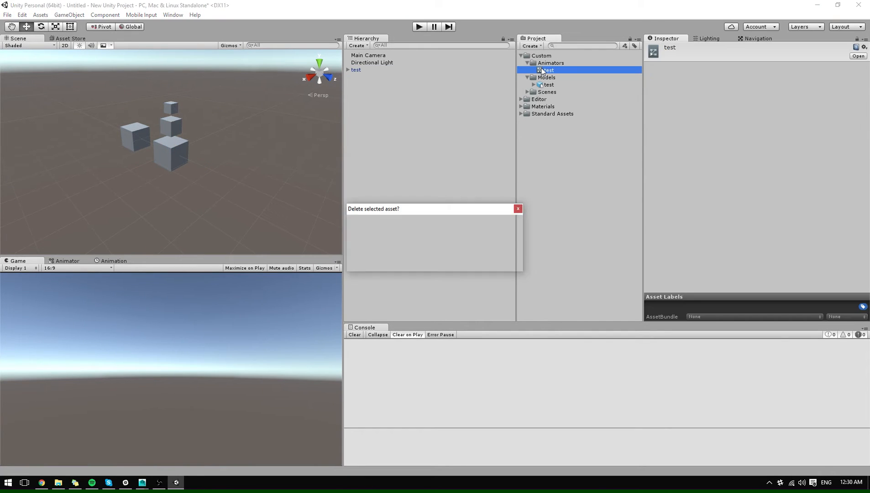
pyautogui.press('Return')
pyautogui.rightClick(551, 63)
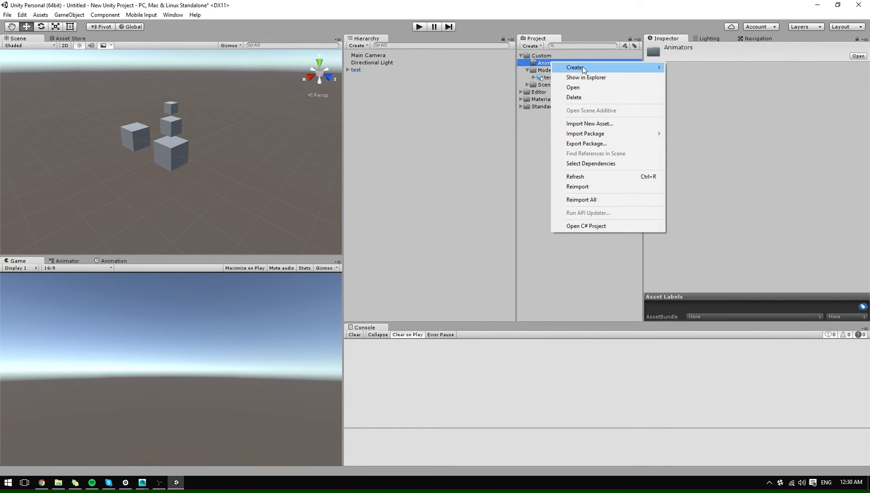
pyautogui.moveTo(582, 67)
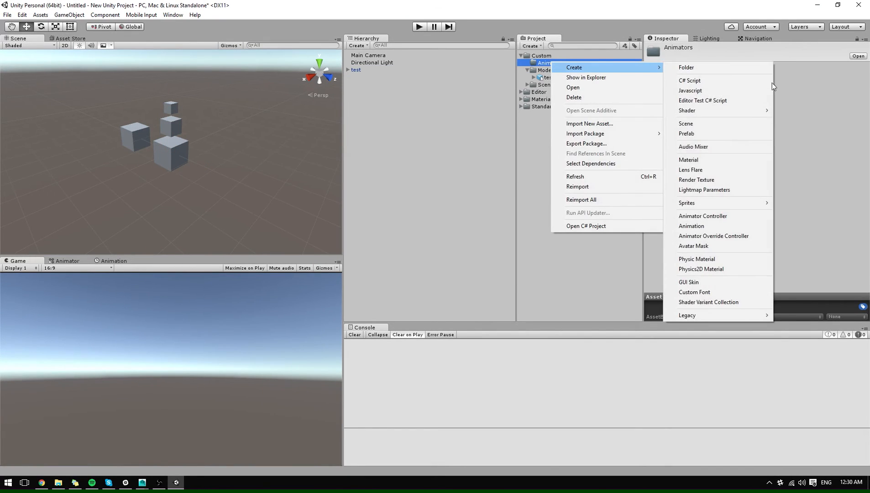
pyautogui.click(707, 216)
pyautogui.write('test')
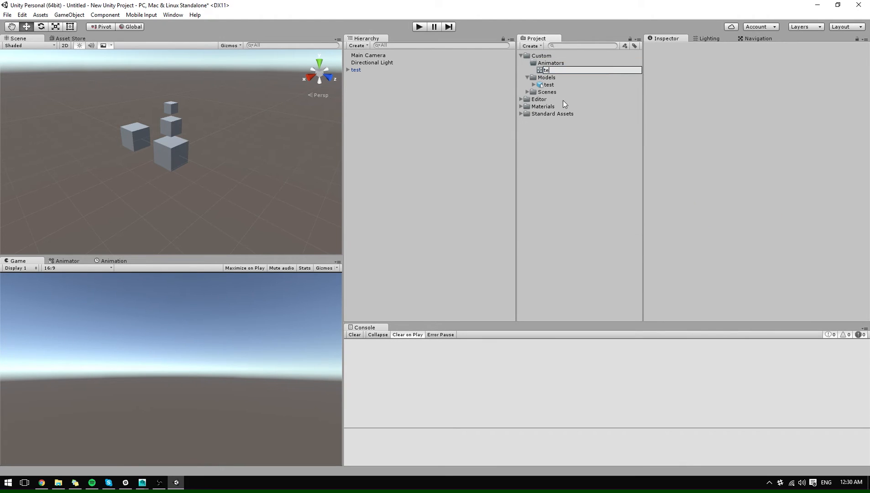
pyautogui.press('Return')
# Step: Assign the test controller to the test object's Animator component and open its state graph
pyautogui.click(363, 70)
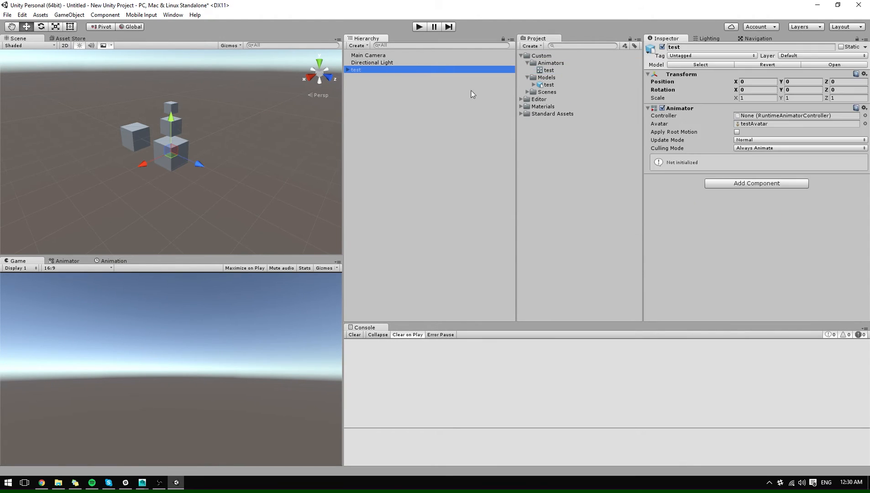
pyautogui.moveTo(549, 71); pyautogui.dragTo(776, 117)
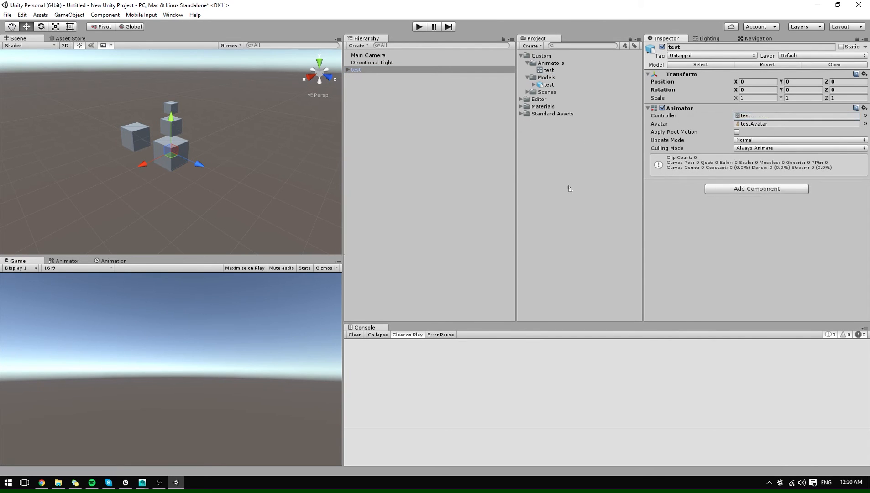
pyautogui.click(73, 261)
pyautogui.click(361, 70)
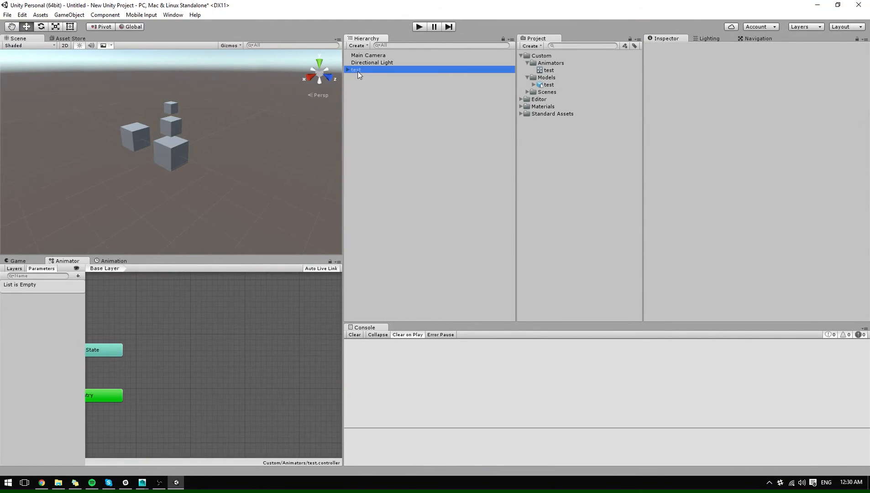
# Step: Add the test model's bind and motion clips as states in the controller and make motion the layer default state
pyautogui.click(533, 85)
pyautogui.click(556, 135)
pyautogui.keyDown('shift'); pyautogui.click(559, 142); pyautogui.keyUp('shift')
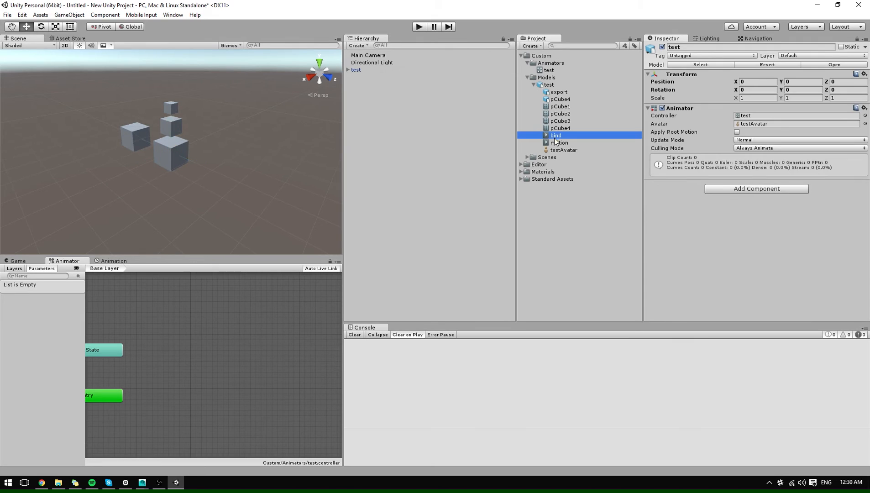
pyautogui.moveTo(559, 142); pyautogui.dragTo(204, 424)
pyautogui.moveTo(308, 356); pyautogui.dragTo(237, 368)
pyautogui.rightClick(236, 369)
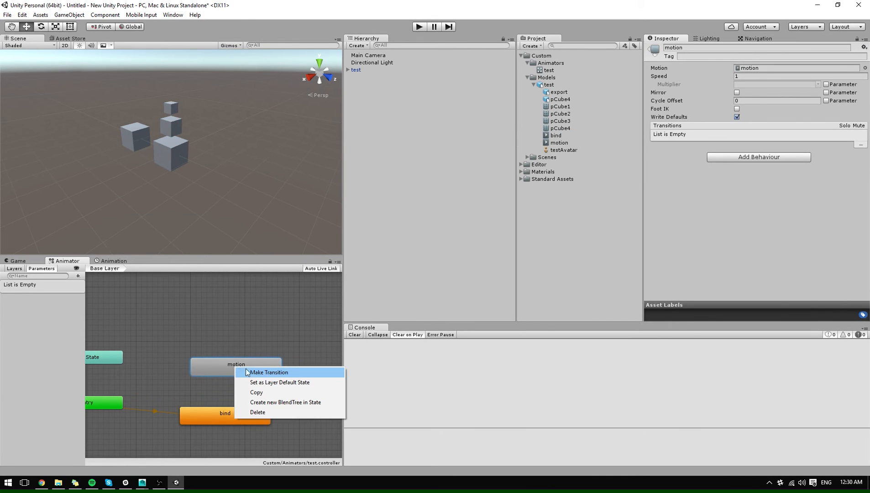
pyautogui.click(275, 382)
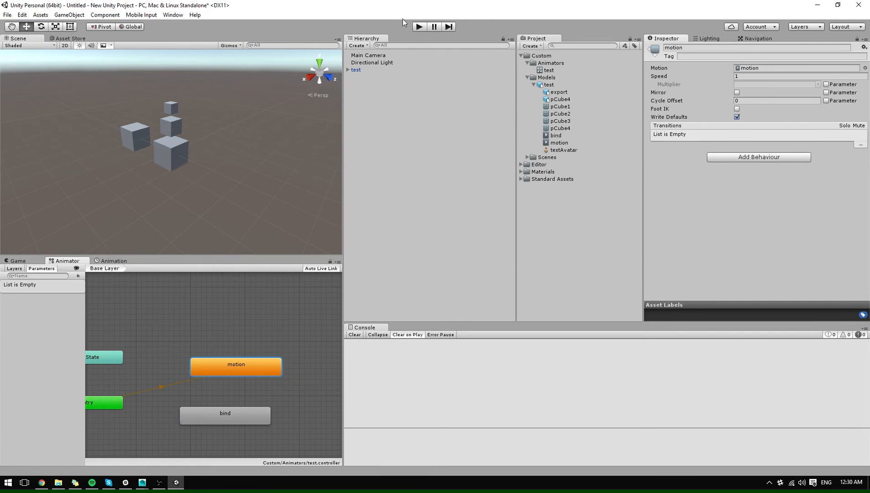
# Step: Play the scene to check the cubes' animation, stop it, and select the Directional Light
pyautogui.click(420, 27)
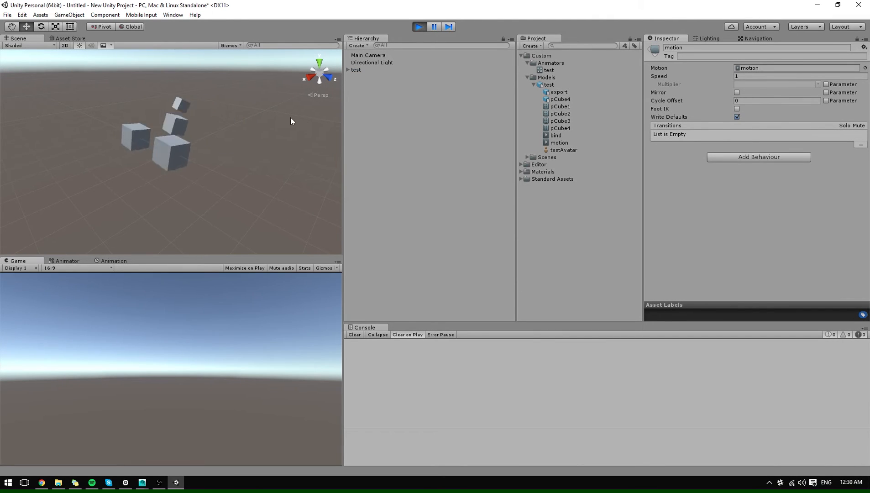
pyautogui.click(418, 27)
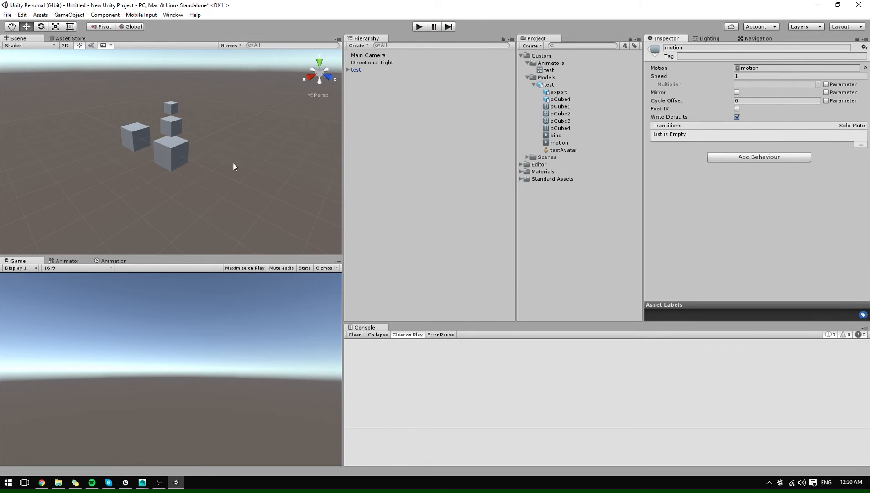
pyautogui.keyDown('alt'); pyautogui.moveTo(247, 158); pyautogui.dragTo(281, 190, button='right'); pyautogui.keyUp('alt')
pyautogui.keyDown('alt'); pyautogui.moveTo(150, 171); pyautogui.dragTo(251, 166); pyautogui.keyUp('alt')
pyautogui.click(367, 65)
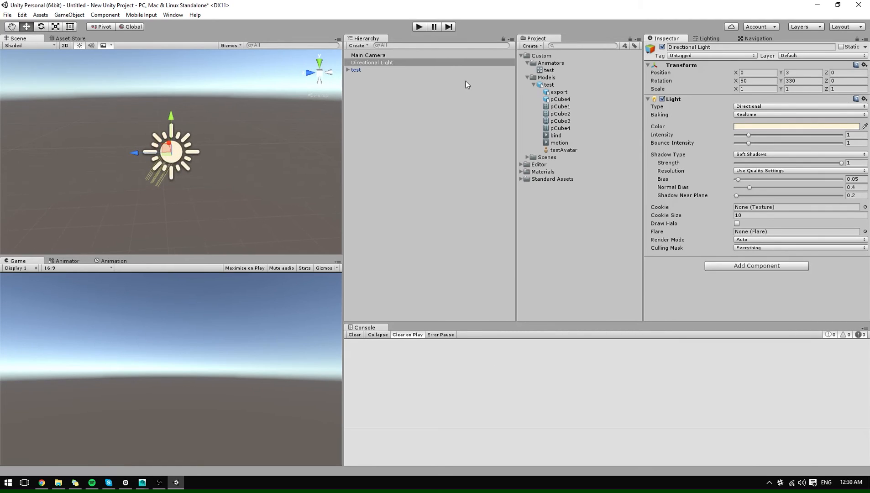
# Step: Add a 3D plane to the scene beneath the test cubes and scale it uniformly to about 5.15
pyautogui.doubleClick(356, 70)
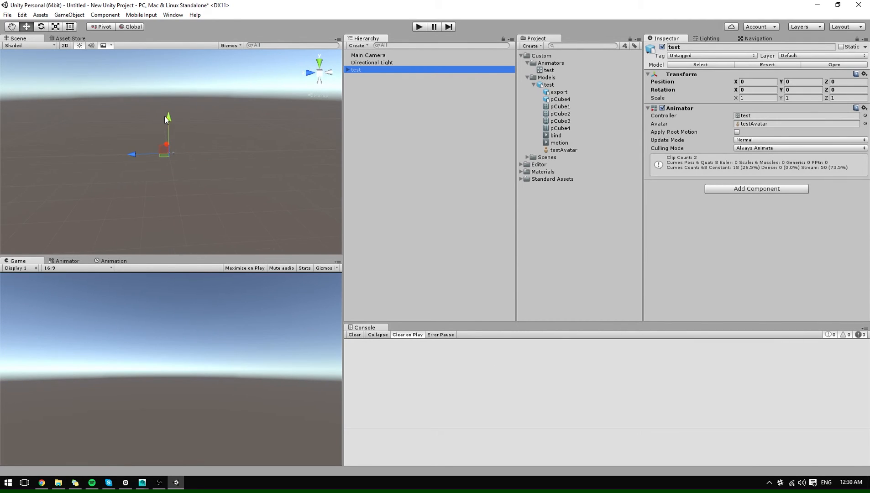
pyautogui.keyDown('alt'); pyautogui.moveTo(228, 150); pyautogui.dragTo(150, 119); pyautogui.keyUp('alt')
pyautogui.keyDown('alt'); pyautogui.moveTo(188, 151); pyautogui.dragTo(622, 309, button='right'); pyautogui.keyUp('alt')
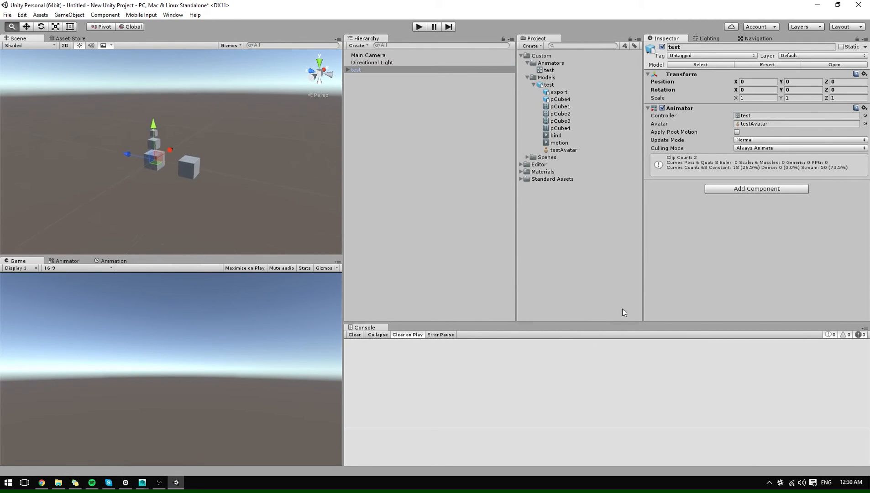
pyautogui.click(359, 45)
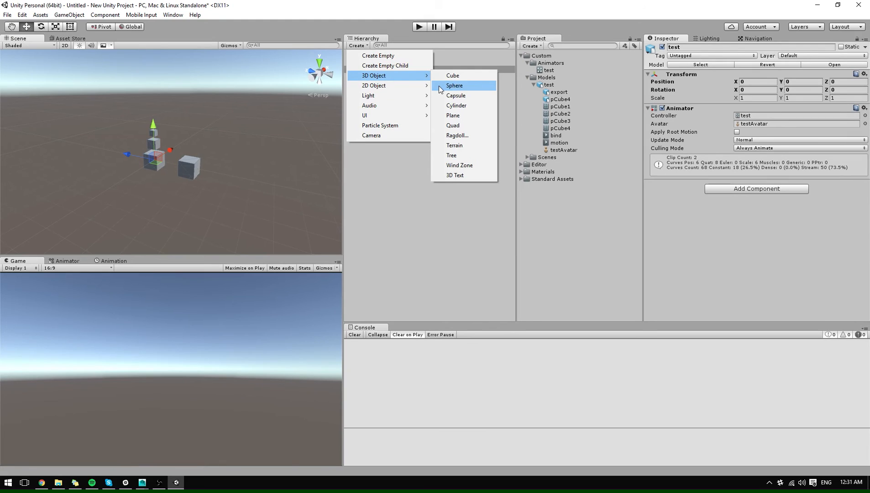
pyautogui.click(453, 116)
pyautogui.press('r')
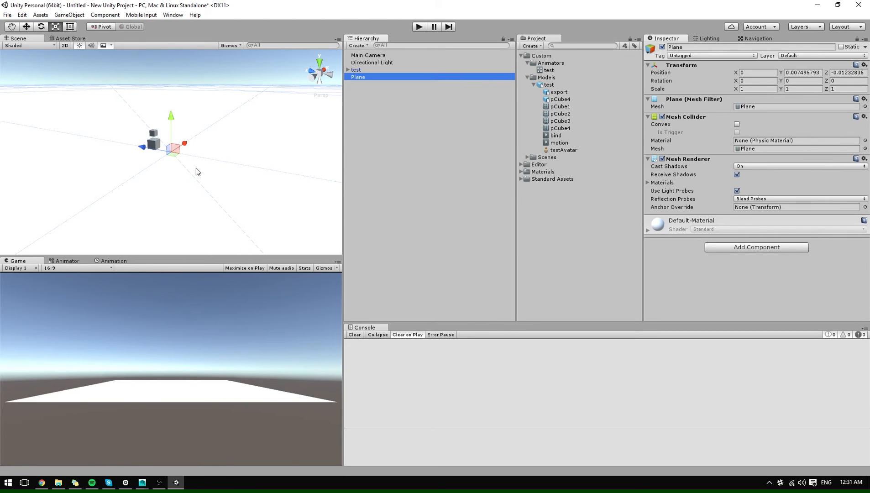
pyautogui.moveTo(172, 151); pyautogui.dragTo(319, 144)
pyautogui.press('w')
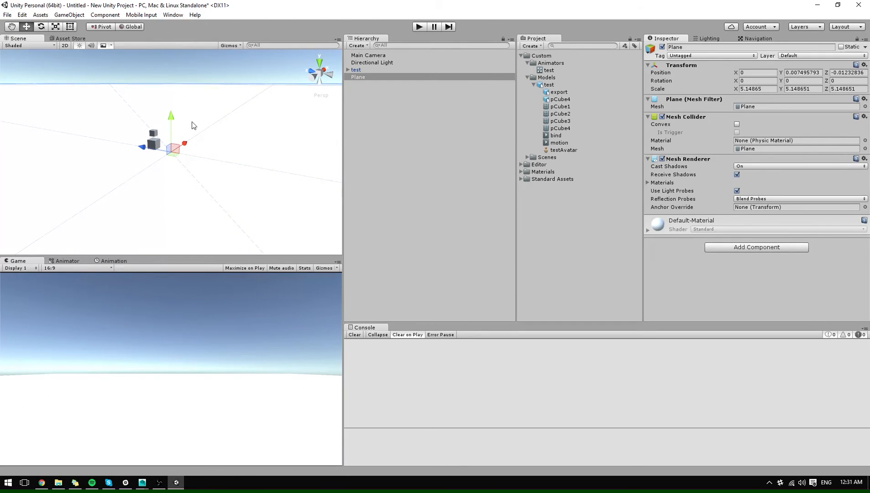
# Step: Lower the plane slightly to a Y position of about -0.0068
pyautogui.moveTo(173, 120)
pyautogui.mouseDown()
pyautogui.moveTo(179, 140)
pyautogui.moveTo(178, 127)
pyautogui.mouseUp()
pyautogui.keyDown('alt'); pyautogui.moveTo(176, 127); pyautogui.dragTo(499, 283, button='right'); pyautogui.keyUp('alt')
pyautogui.keyDown('alt'); pyautogui.moveTo(164, 201); pyautogui.dragTo(358, 170); pyautogui.keyUp('alt')
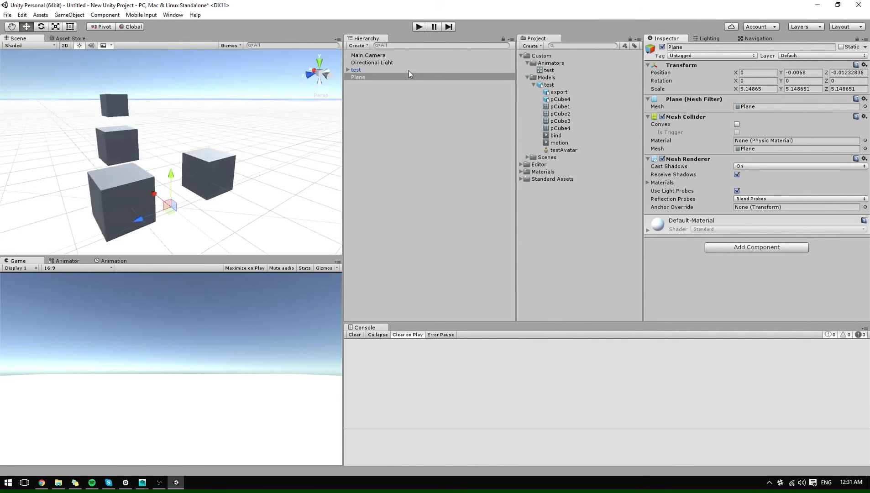
# Step: Check the Directional Light, compare with the source cubes in Maya, and return to Unity with the test object selected
pyautogui.click(379, 62)
pyautogui.press('f')
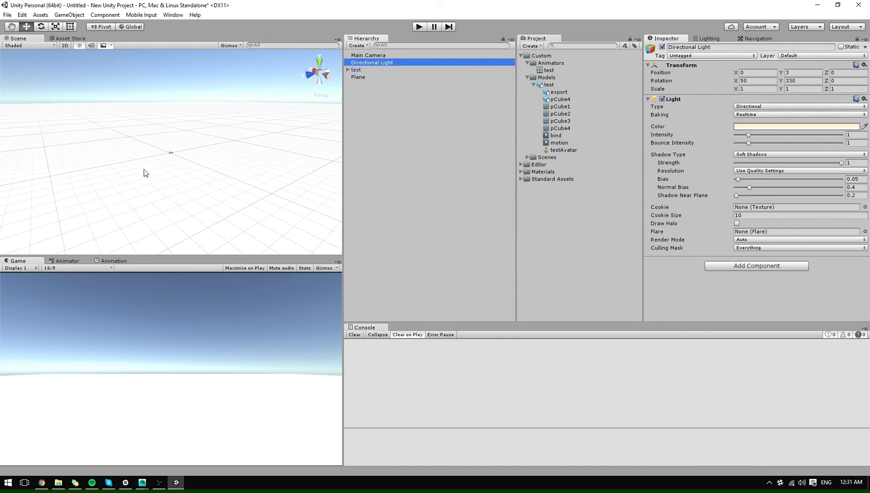
pyautogui.click(361, 72)
pyautogui.click(142, 483)
pyautogui.click(180, 458)
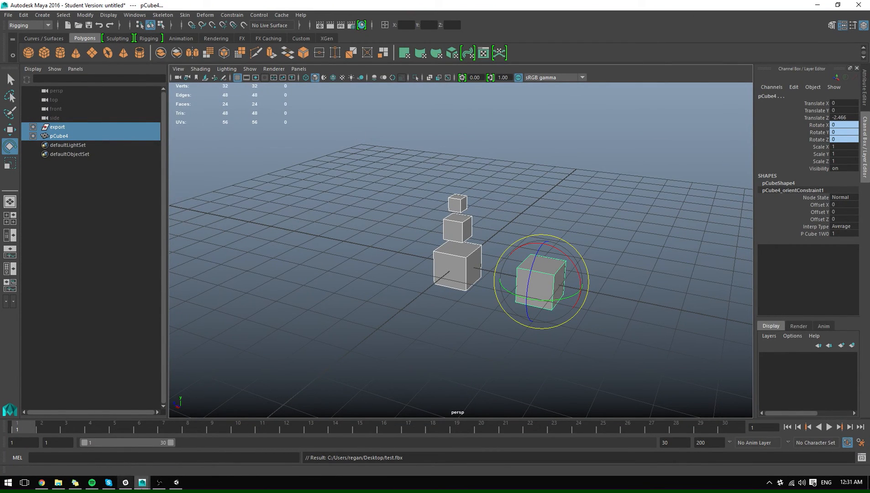
pyautogui.click(176, 482)
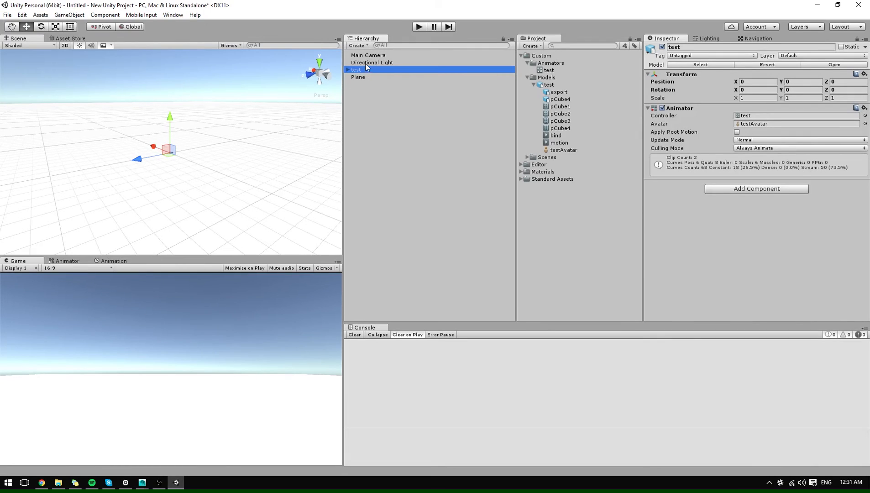
# Step: Set the test object's scale to 100 on the X, Y and Z axes
pyautogui.click(773, 99)
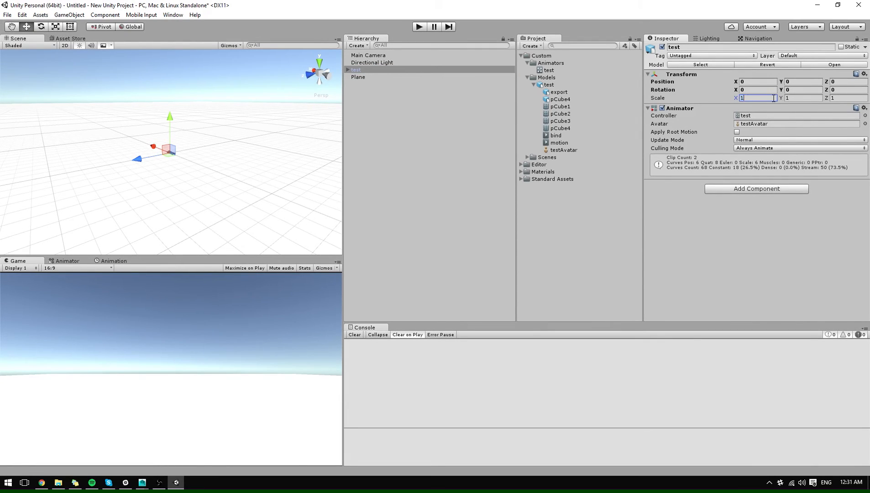
pyautogui.write('100')
pyautogui.press('Tab')
pyautogui.write('100')
pyautogui.press('Tab')
pyautogui.write('100')
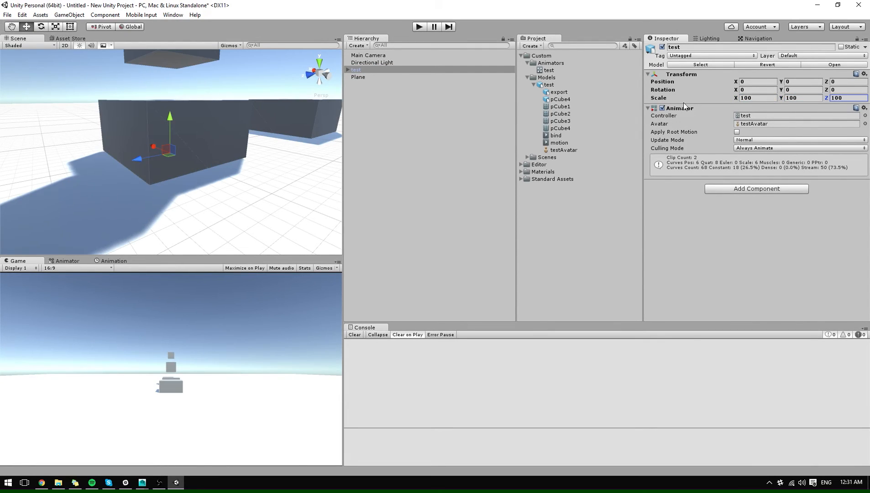
# Step: Try Very High Resolution for the Directional Light's shadows and restore the resolution to Use Quality Settings
pyautogui.keyDown('alt'); pyautogui.moveTo(190, 184); pyautogui.dragTo(227, 188); pyautogui.keyUp('alt')
pyautogui.keyDown('alt'); pyautogui.moveTo(227, 188); pyautogui.dragTo(422, 272, button='right'); pyautogui.keyUp('alt')
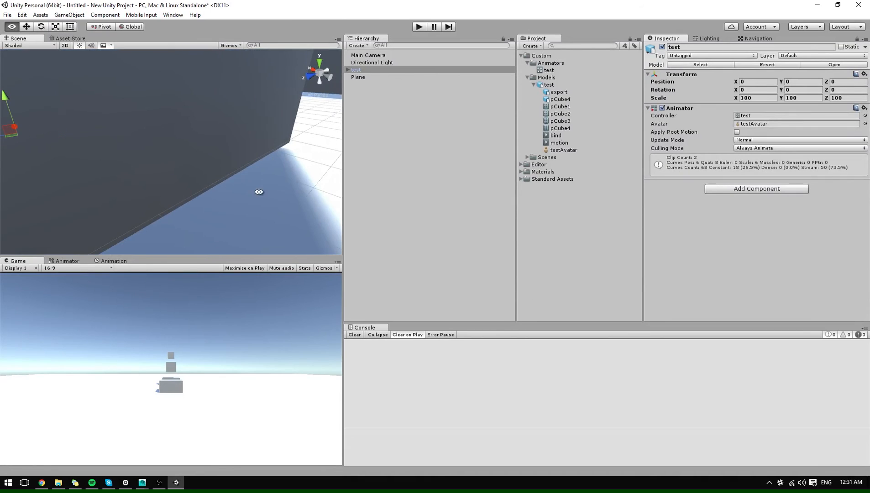
pyautogui.moveTo(261, 193)
pyautogui.keyDown('alt'); pyautogui.mouseDown(button='middle')
pyautogui.moveTo(230, 146)
pyautogui.moveTo(241, 163)
pyautogui.moveTo(248, 156)
pyautogui.moveTo(238, 167)
pyautogui.moveTo(275, 201)
pyautogui.mouseUp(button='middle'); pyautogui.keyUp('alt')
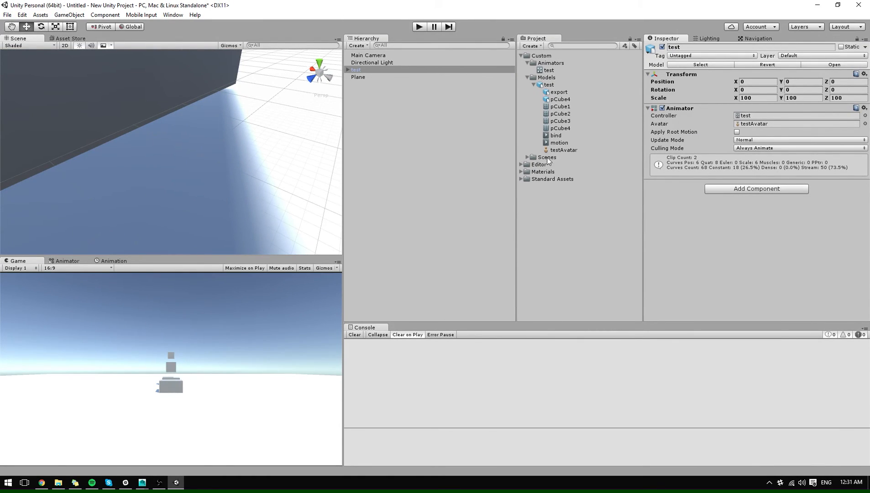
pyautogui.click(364, 64)
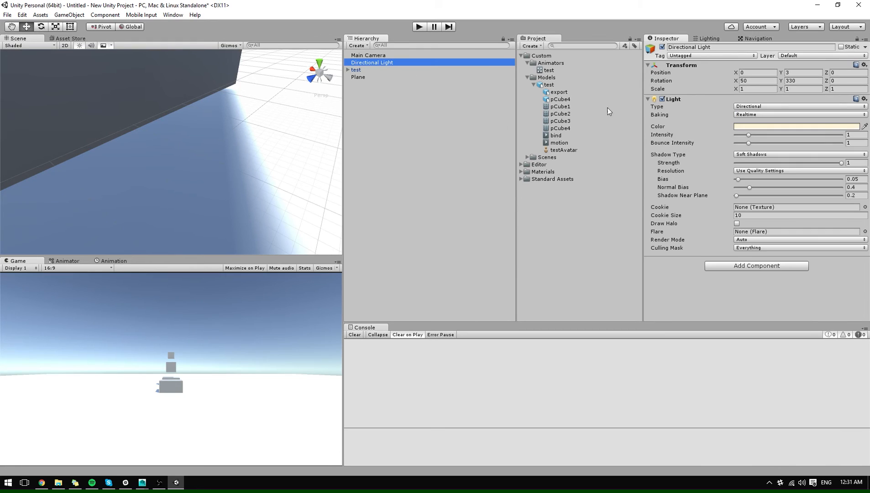
pyautogui.click(762, 170)
pyautogui.click(759, 219)
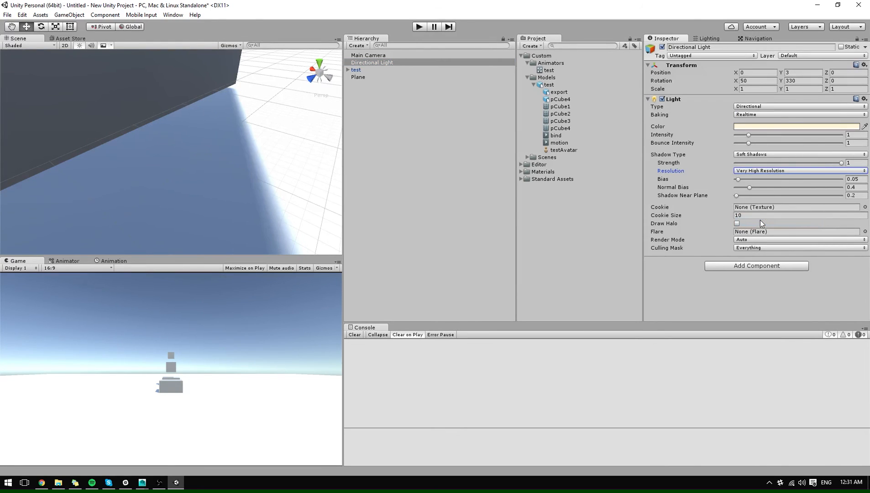
pyautogui.click(758, 170)
pyautogui.click(762, 181)
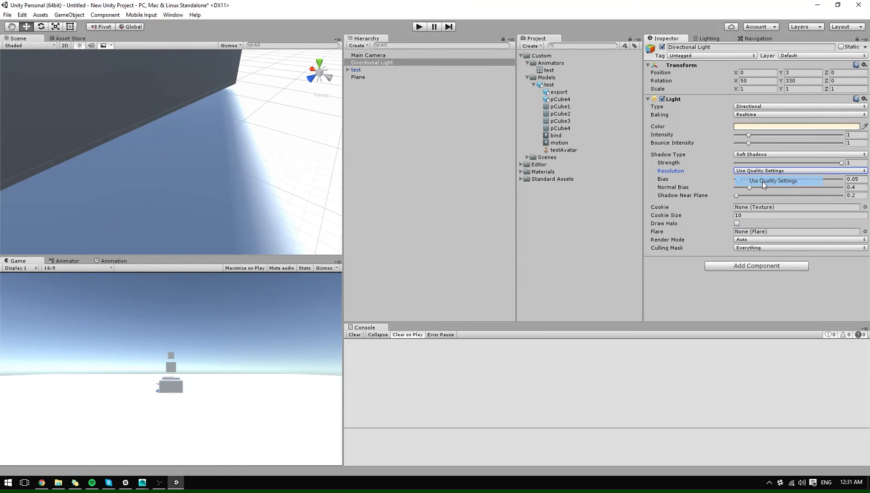
# Step: Raise the test object above the plane to a Y position of about 0.492
pyautogui.scroll(-5, 222, 133)
pyautogui.keyDown('alt'); pyautogui.moveTo(250, 132); pyautogui.dragTo(232, 165); pyautogui.keyUp('alt')
pyautogui.click(363, 62)
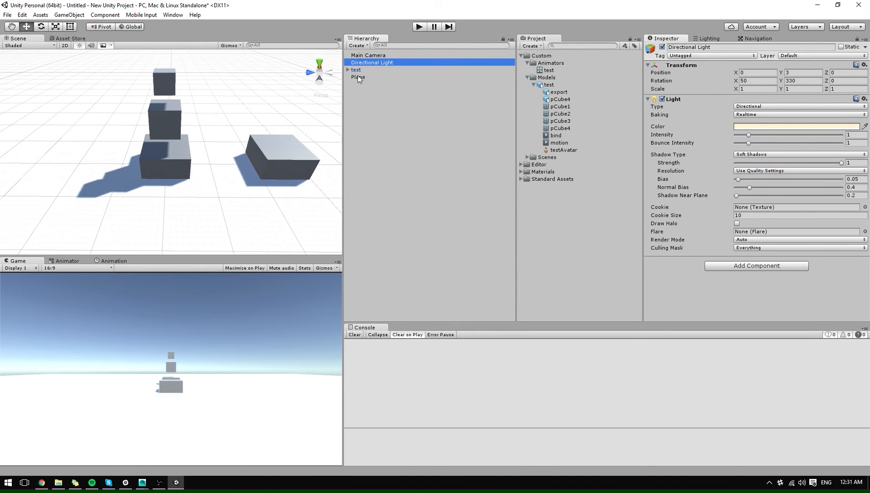
pyautogui.click(357, 69)
pyautogui.moveTo(169, 134); pyautogui.dragTo(165, 114)
# Step: Play the scene to examine the scaled cubes' animation and shadows from another angle, and stop playback
pyautogui.click(419, 27)
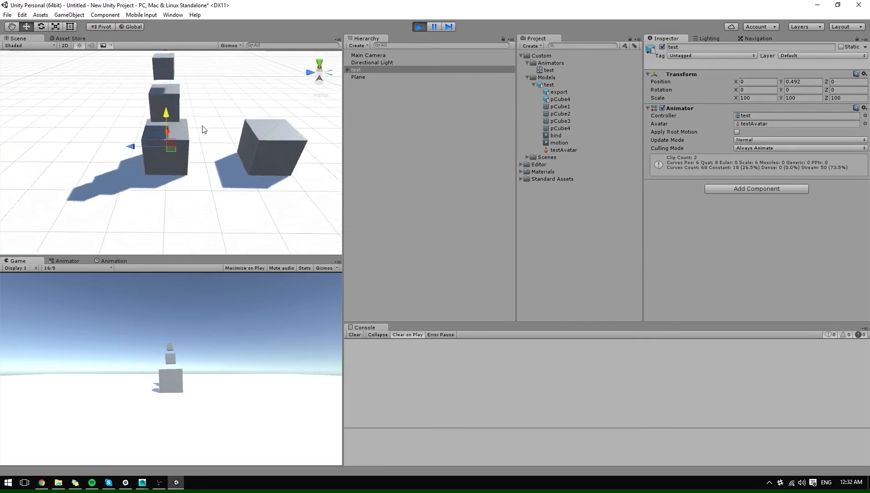
pyautogui.scroll(-8, 203, 126)
pyautogui.keyDown('alt'); pyautogui.moveTo(202, 126); pyautogui.dragTo(178, 95); pyautogui.keyUp('alt')
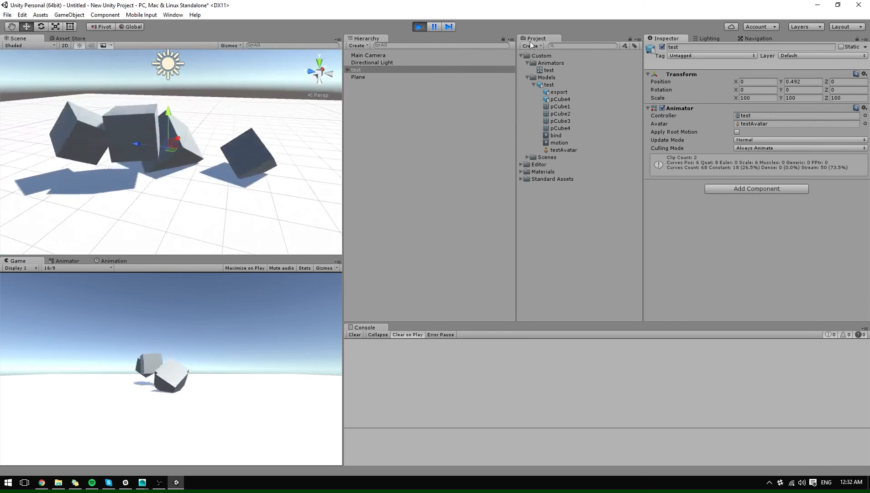
pyautogui.click(419, 27)
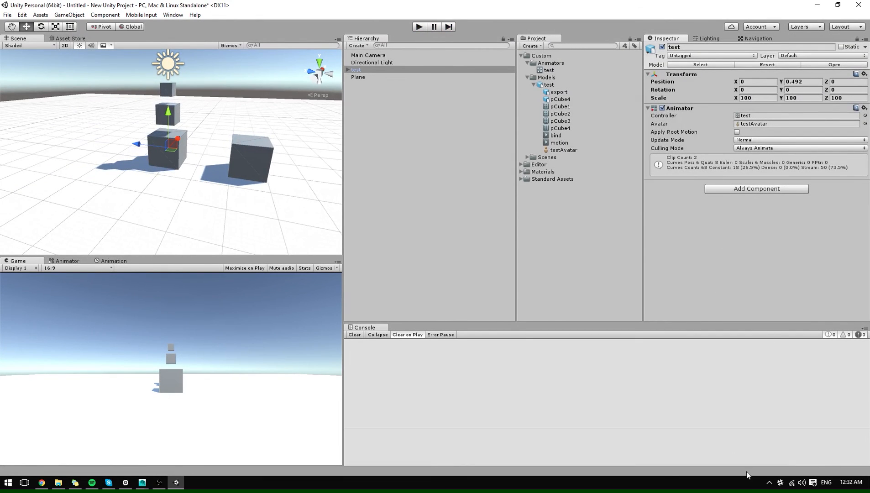
# Step: Switch to an empty Maya scene and examine the grid's size in the perspective view
pyautogui.click(162, 484)
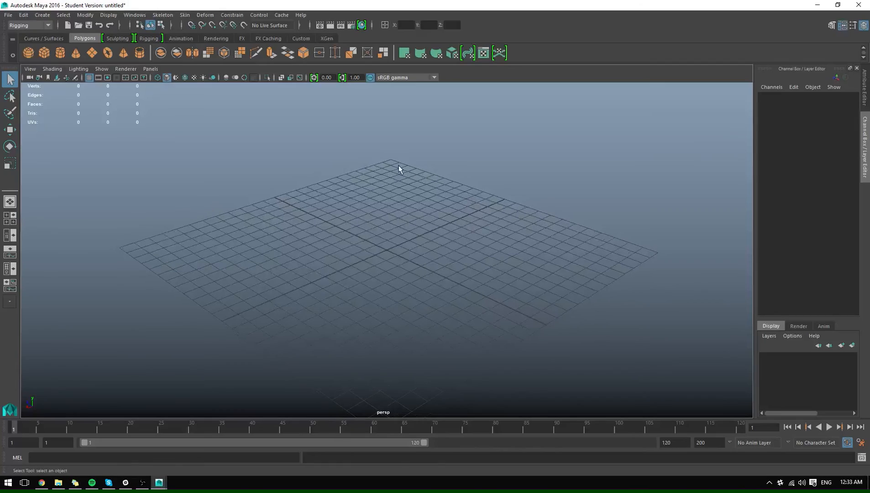
pyautogui.keyDown('alt'); pyautogui.moveTo(400, 167); pyautogui.dragTo(603, 306, button='right'); pyautogui.keyUp('alt')
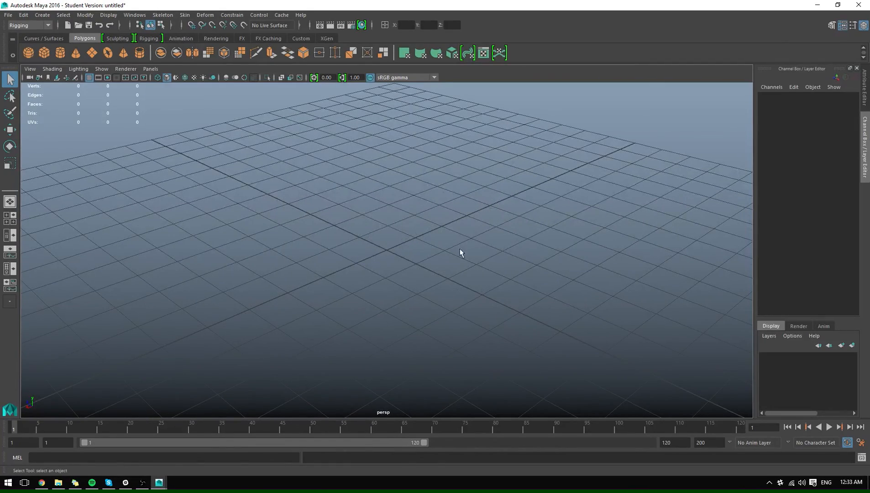
pyautogui.keyDown('alt'); pyautogui.moveTo(459, 249); pyautogui.dragTo(332, 180, button='right'); pyautogui.keyUp('alt')
pyautogui.keyDown('alt'); pyautogui.moveTo(434, 214); pyautogui.dragTo(435, 244, button='right'); pyautogui.keyUp('alt')
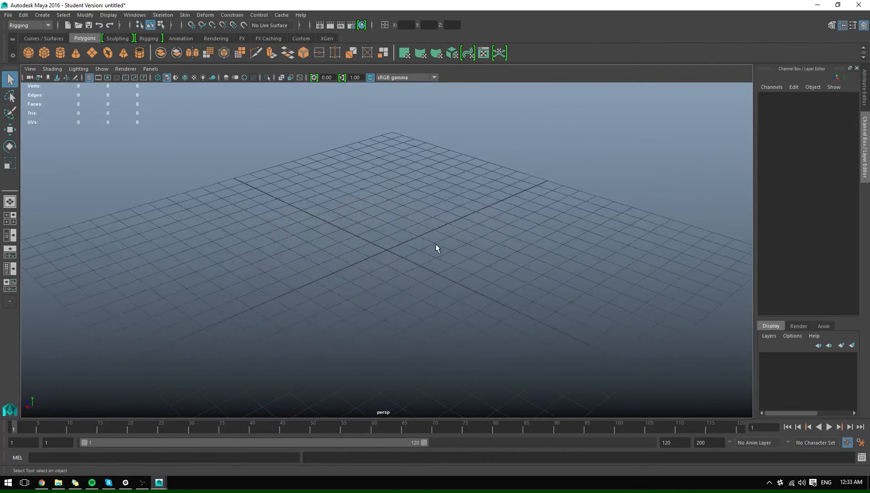
pyautogui.scroll(7, 435, 244)
pyautogui.scroll(-8, 435, 245)
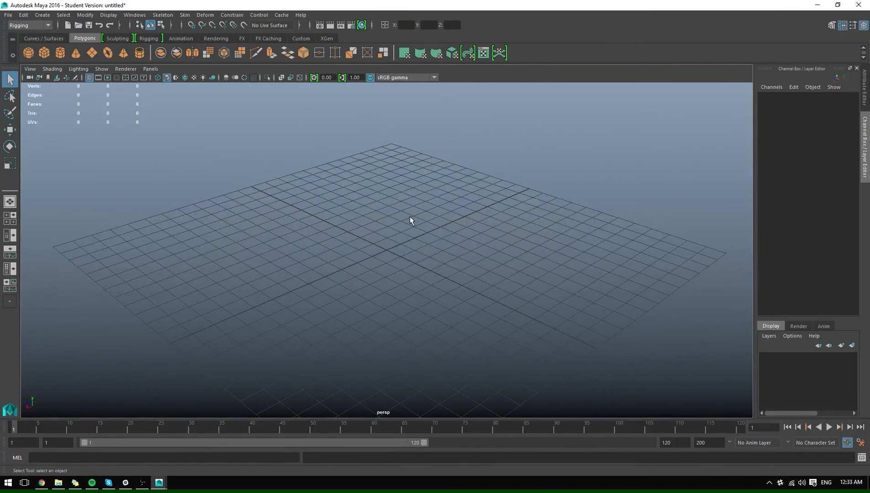
pyautogui.keyDown('alt'); pyautogui.moveTo(410, 221); pyautogui.dragTo(435, 244, button='right'); pyautogui.keyUp('alt')
pyautogui.scroll(3, 435, 244)
pyautogui.scroll(-5, 435, 244)
pyautogui.keyDown('alt'); pyautogui.moveTo(401, 223); pyautogui.dragTo(406, 259); pyautogui.keyUp('alt')
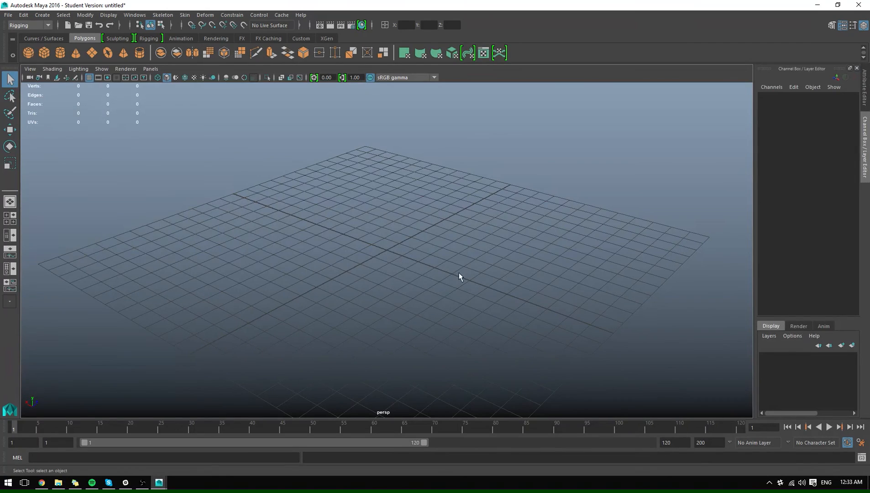
# Step: Review the linear working unit options in Maya's general settings preferences and close the preferences without saving
pyautogui.click(860, 441)
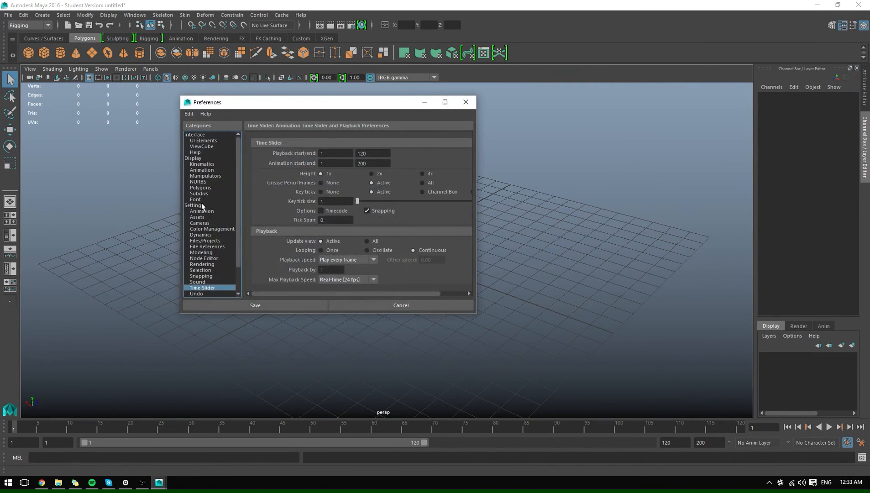
pyautogui.click(214, 205)
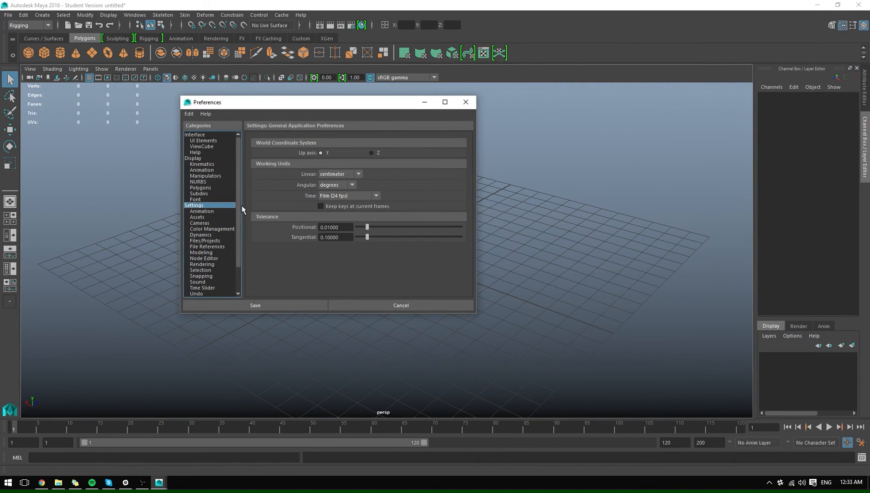
pyautogui.click(332, 175)
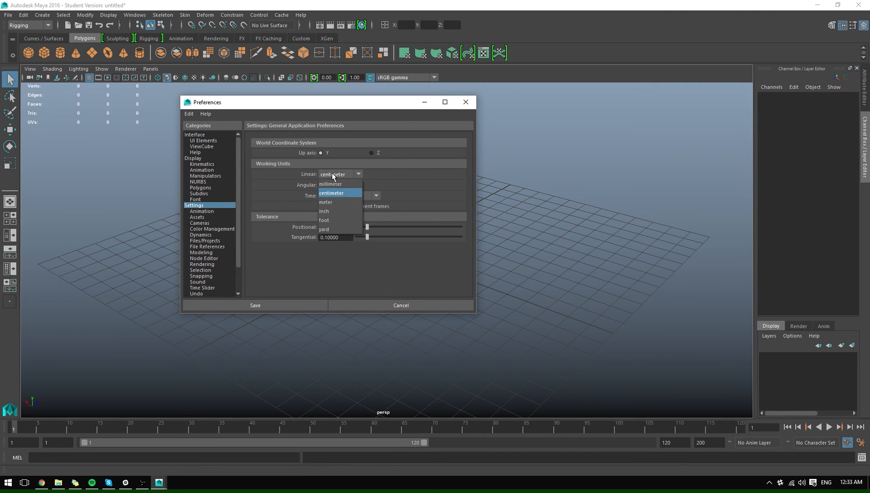
pyautogui.click(329, 212)
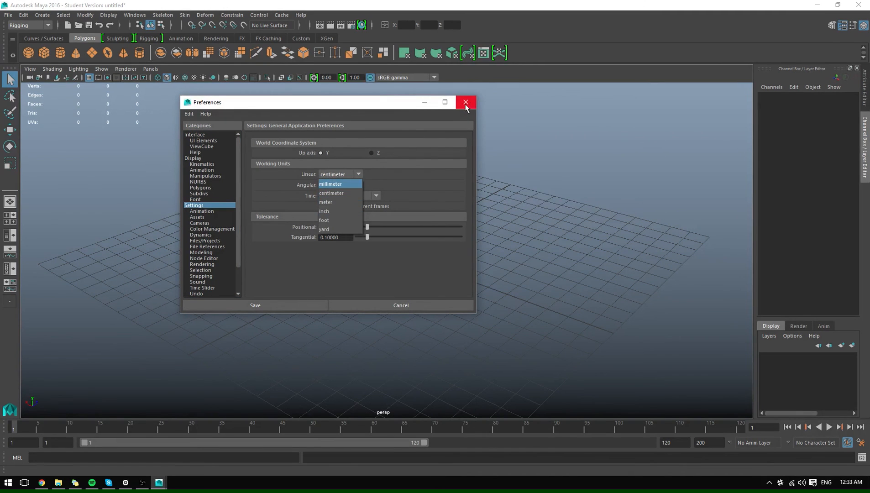
pyautogui.click(466, 102)
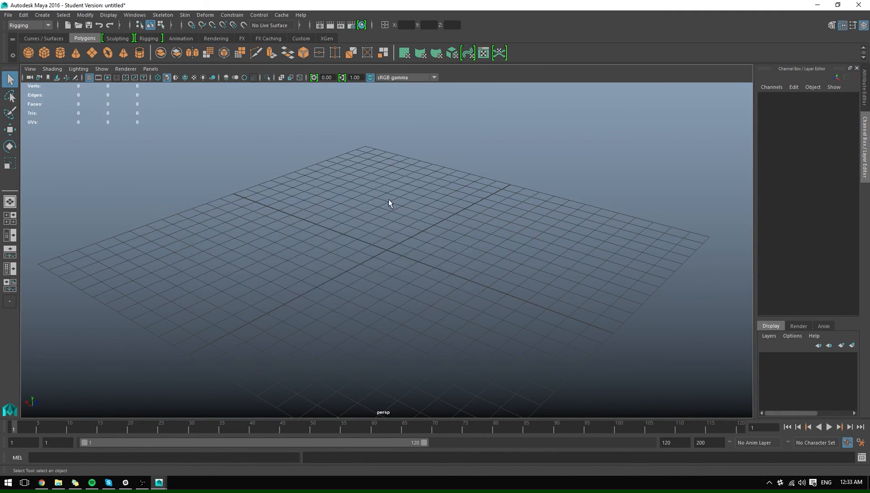
# Step: Create a polygon cube at the origin, set its width, height and depth to 100, and frame it
pyautogui.keyDown('shift'); pyautogui.moveTo(388, 199); pyautogui.dragTo(384, 219, button='right'); pyautogui.keyUp('shift')
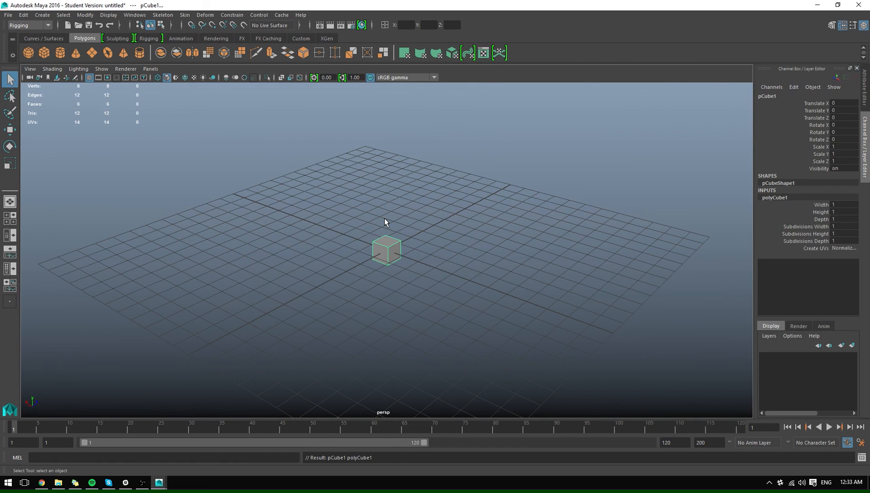
pyautogui.press('f')
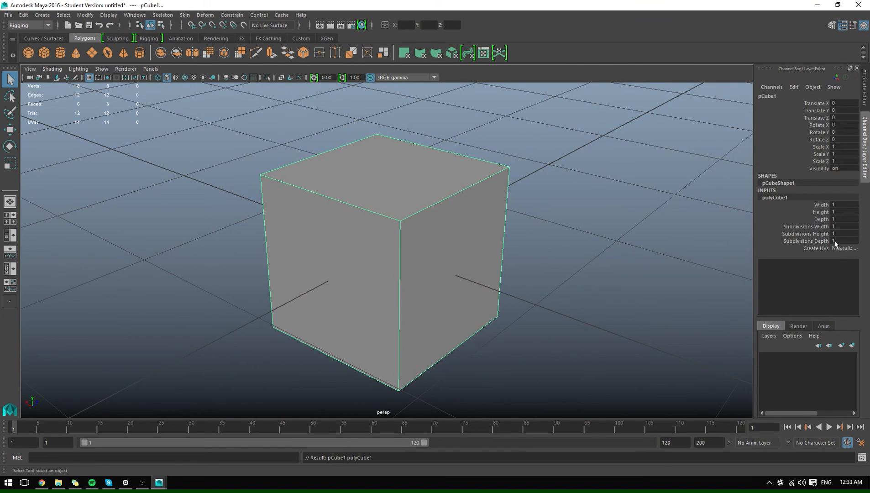
pyautogui.moveTo(841, 220); pyautogui.dragTo(842, 209)
pyautogui.press('Return')
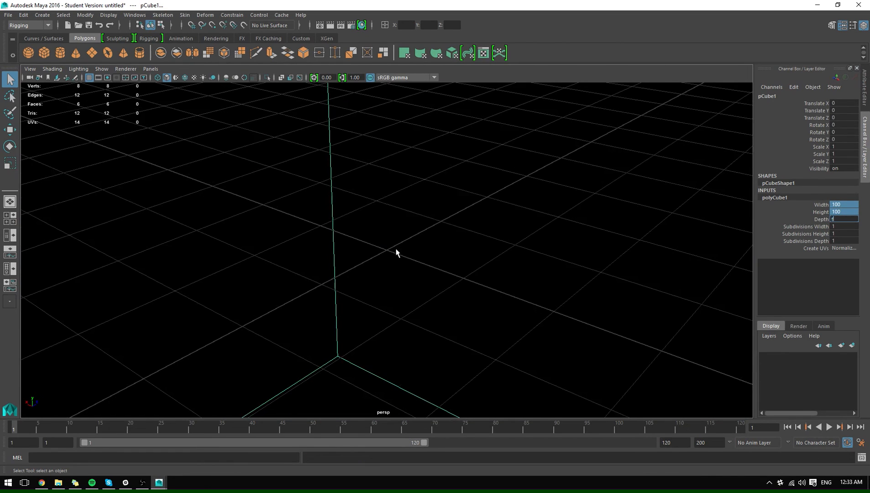
pyautogui.press('f')
pyautogui.scroll(-6, 397, 247)
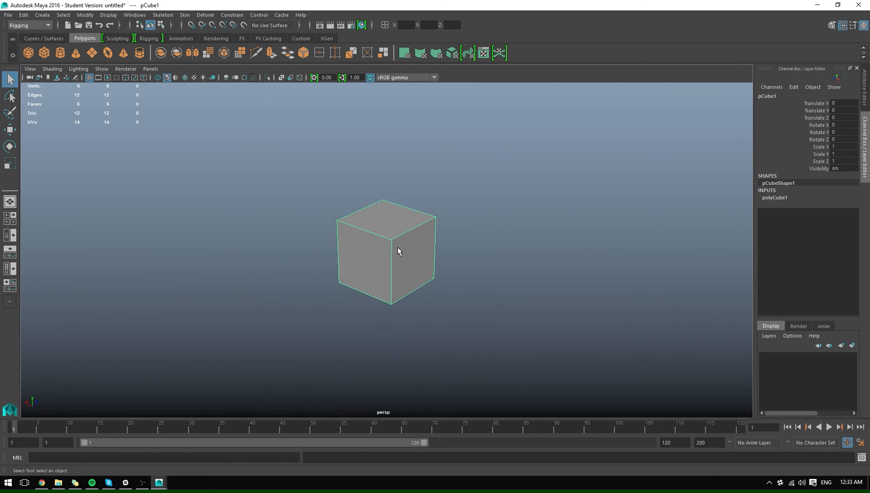
pyautogui.scroll(3, 398, 247)
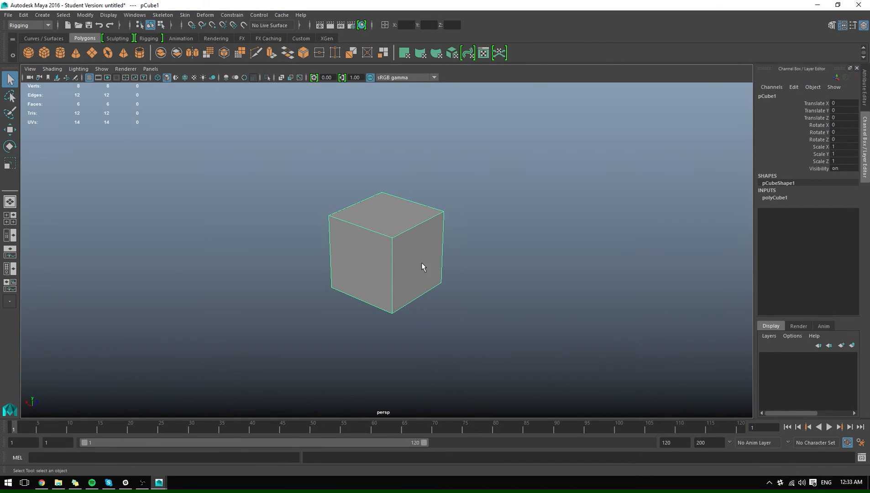
# Step: Set the linear working unit to meter in the general settings preferences and save the change
pyautogui.click(859, 441)
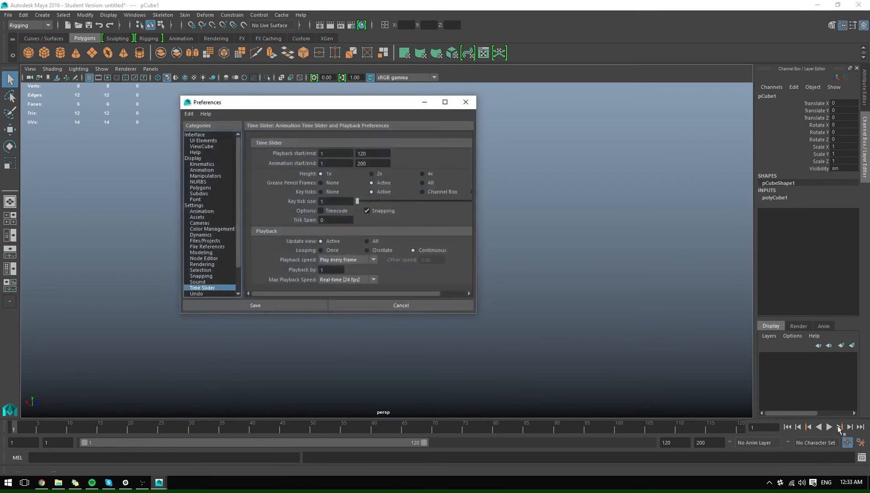
pyautogui.click(191, 205)
pyautogui.click(340, 174)
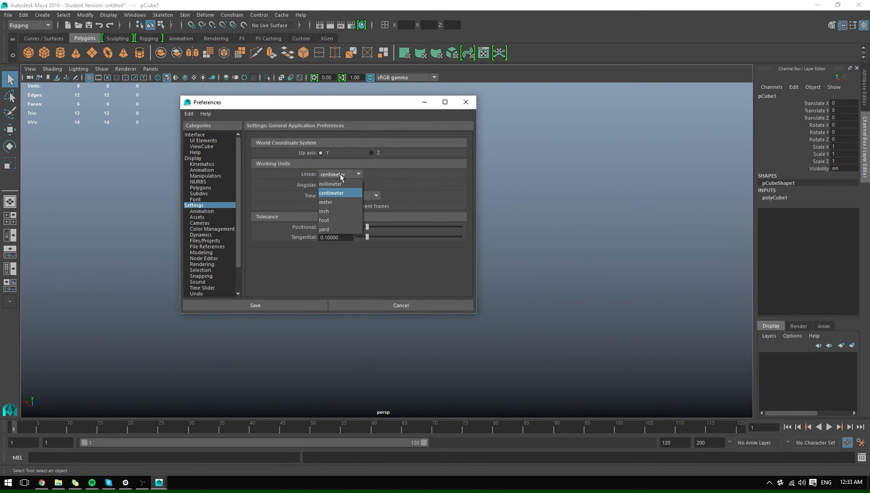
pyautogui.click(331, 201)
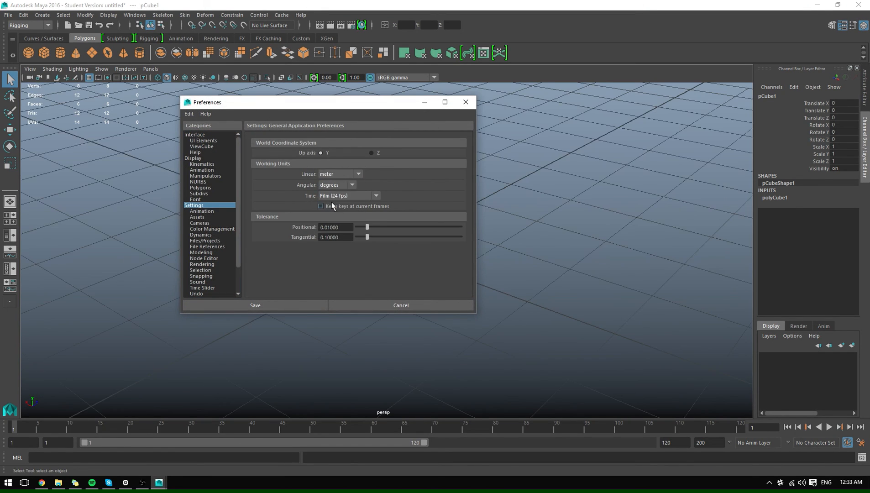
pyautogui.click(282, 305)
# Step: Delete the existing cube and create a new polygon cube at the origin with width, height and depth of 1
pyautogui.press('Delete')
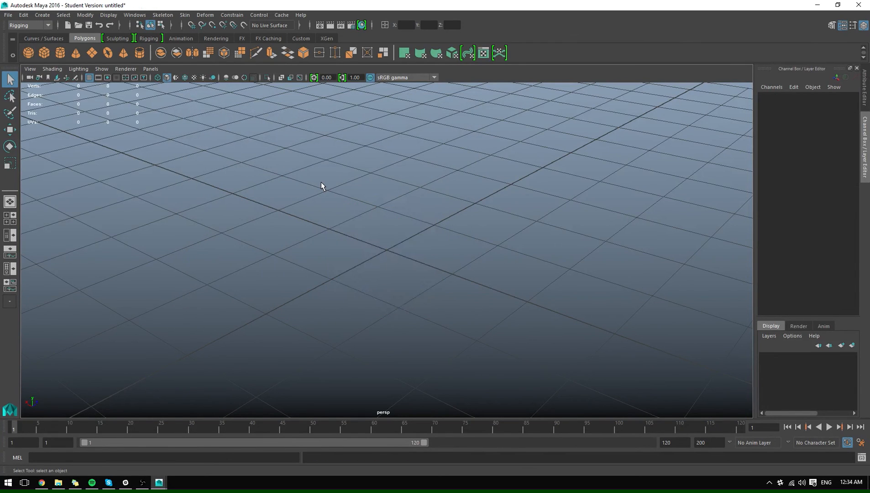
pyautogui.keyDown('shift'); pyautogui.moveTo(325, 181); pyautogui.dragTo(327, 199, button='right'); pyautogui.keyUp('shift')
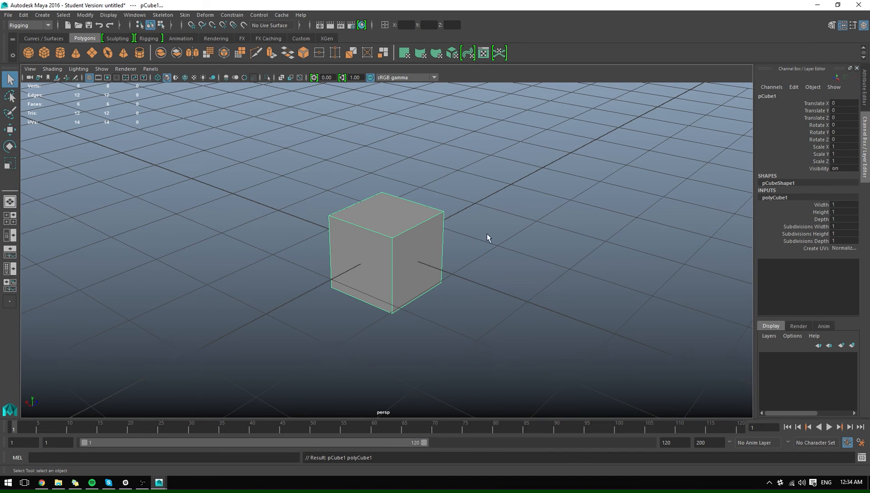
# Step: Set the linear working unit back to centimeter in the general settings preferences and save the change
pyautogui.click(860, 443)
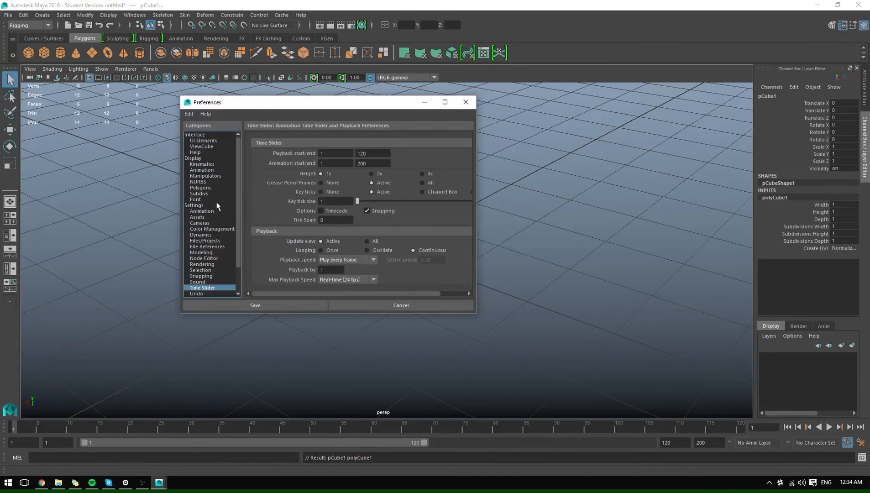
pyautogui.click(205, 205)
pyautogui.click(339, 176)
pyautogui.click(326, 192)
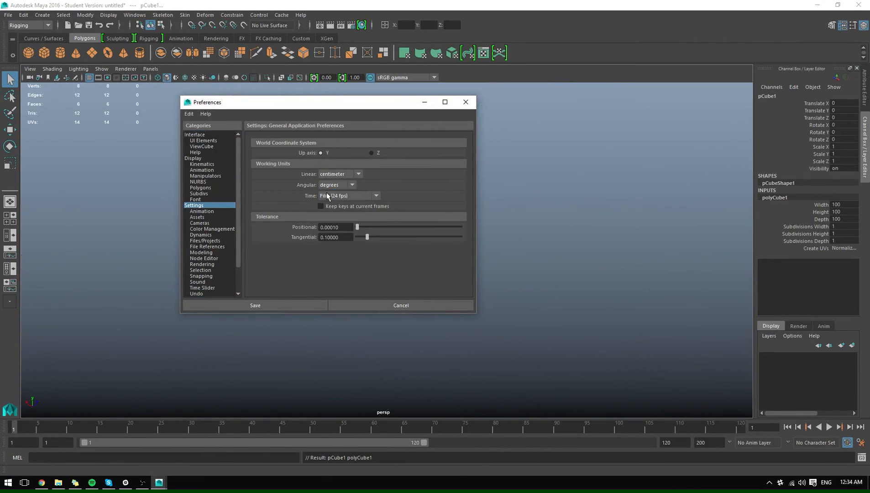
pyautogui.click(292, 306)
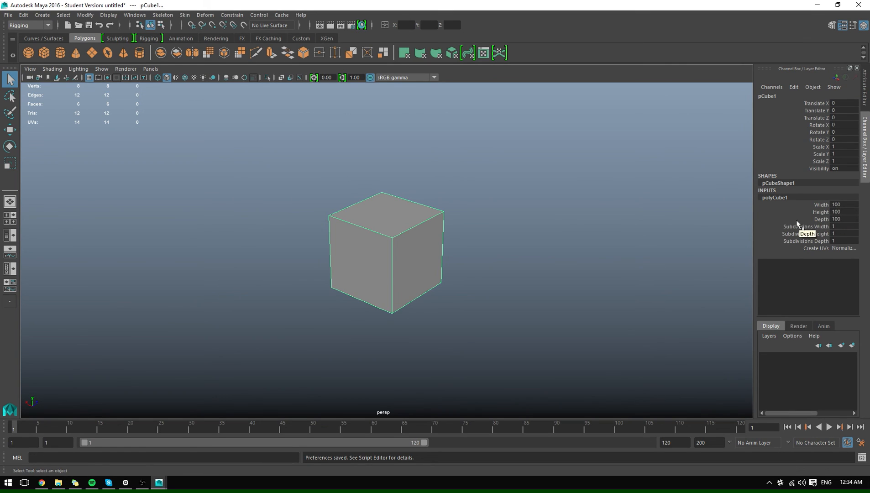
# Step: Select the cube and examine its size in the perspective view from farther away
pyautogui.click(365, 215)
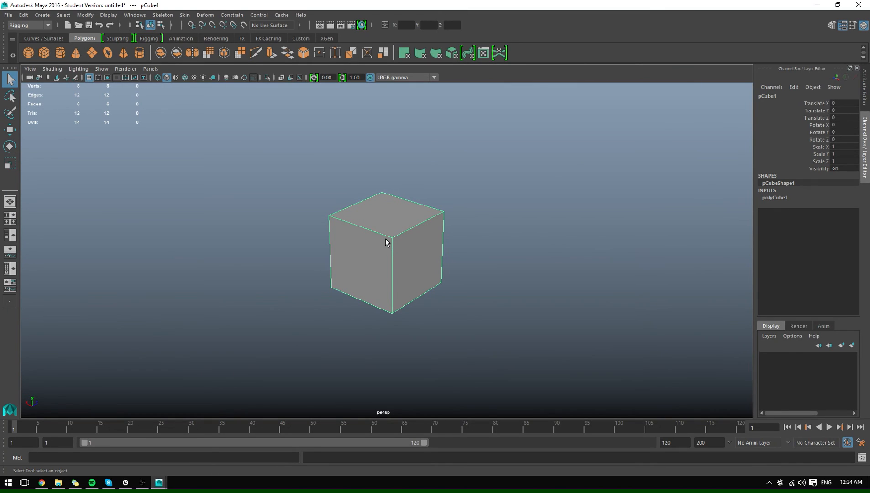
pyautogui.keyDown('alt'); pyautogui.moveTo(385, 240); pyautogui.dragTo(400, 227); pyautogui.keyUp('alt')
pyautogui.scroll(-6, 399, 227)
pyautogui.scroll(3, 400, 228)
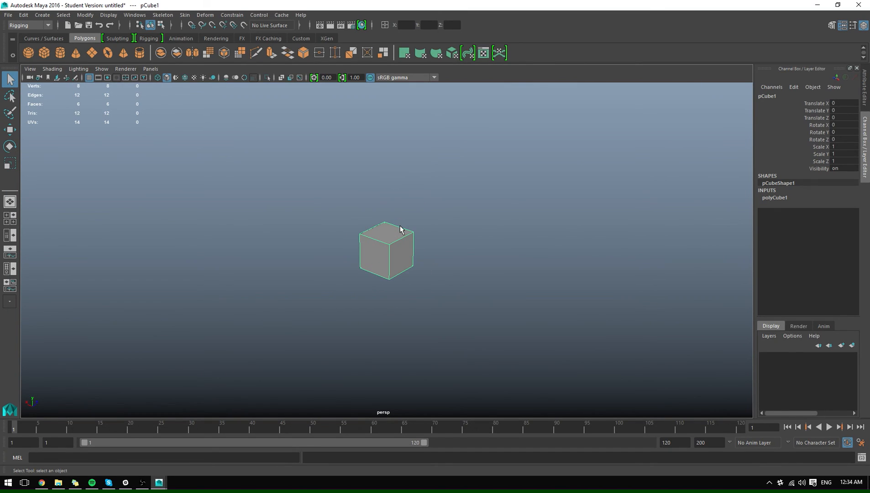